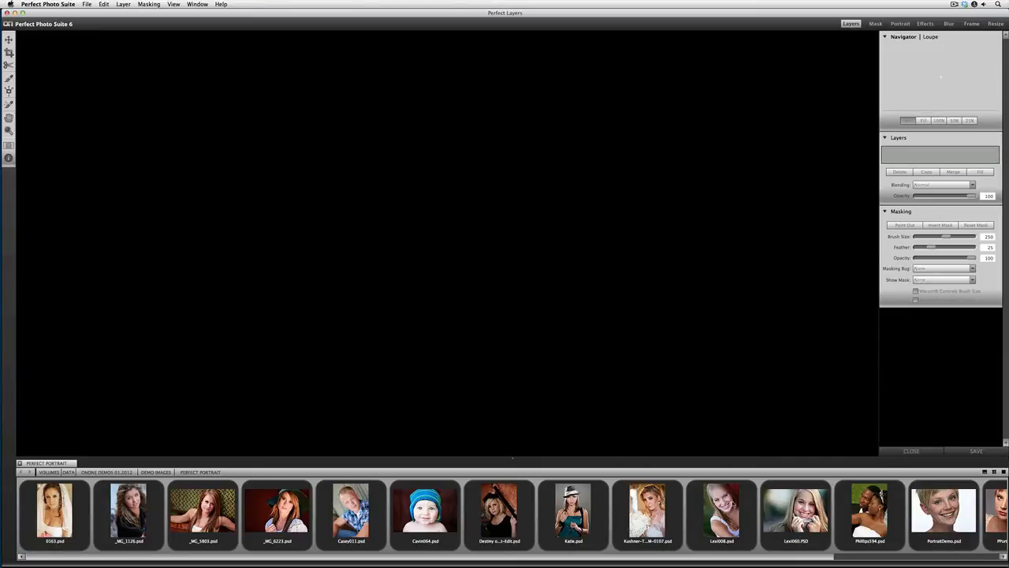
Step: Open Lexi008.psd in Perfect Portrait, dismiss the welcome window and show the advanced controls
click(722, 503)
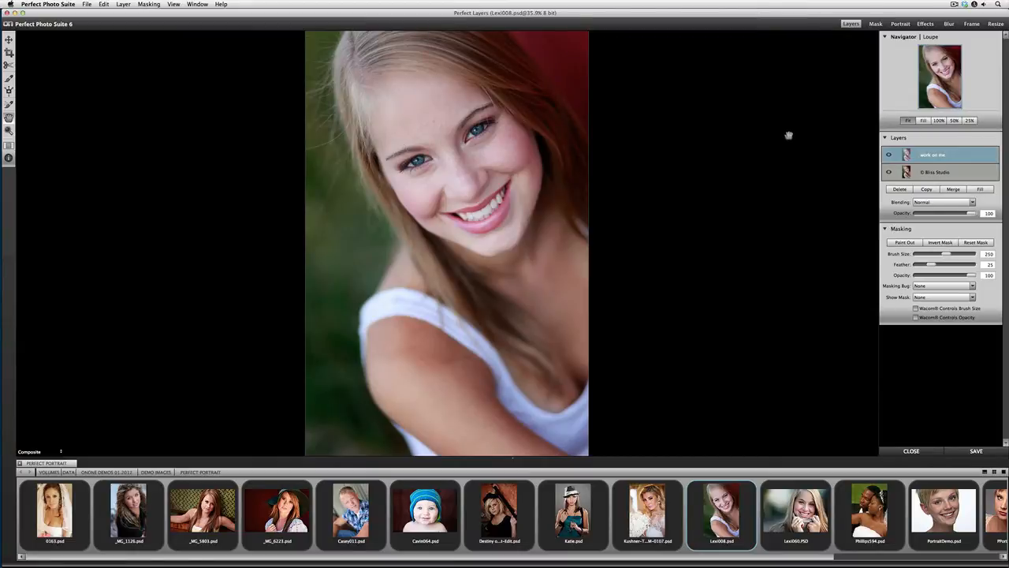
click(899, 24)
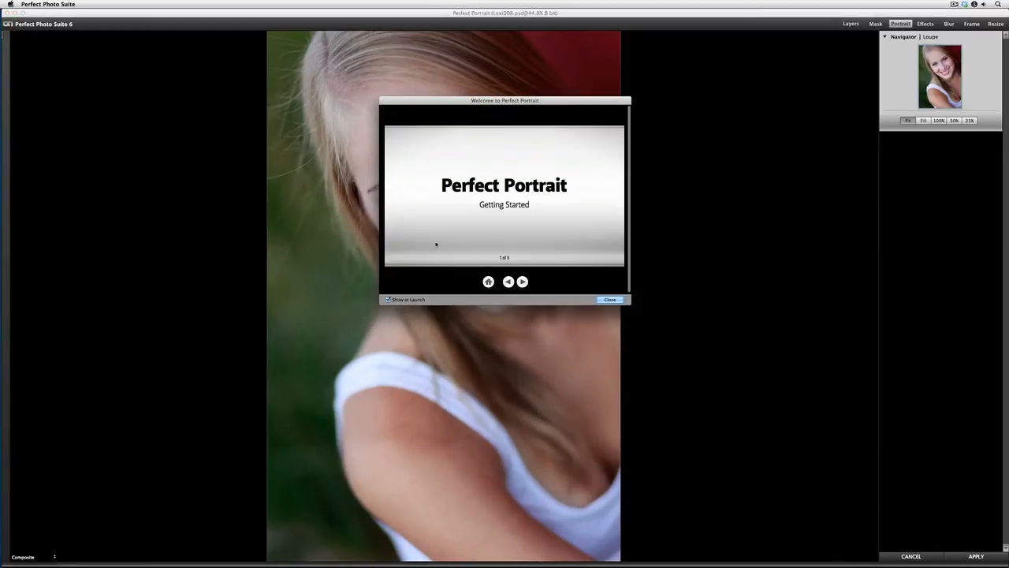
click(610, 299)
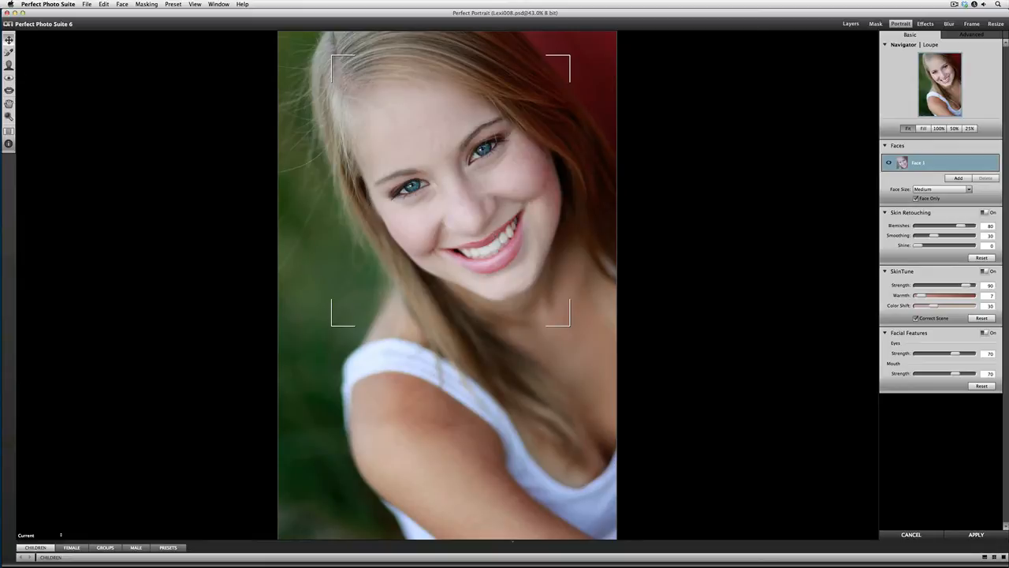
click(971, 35)
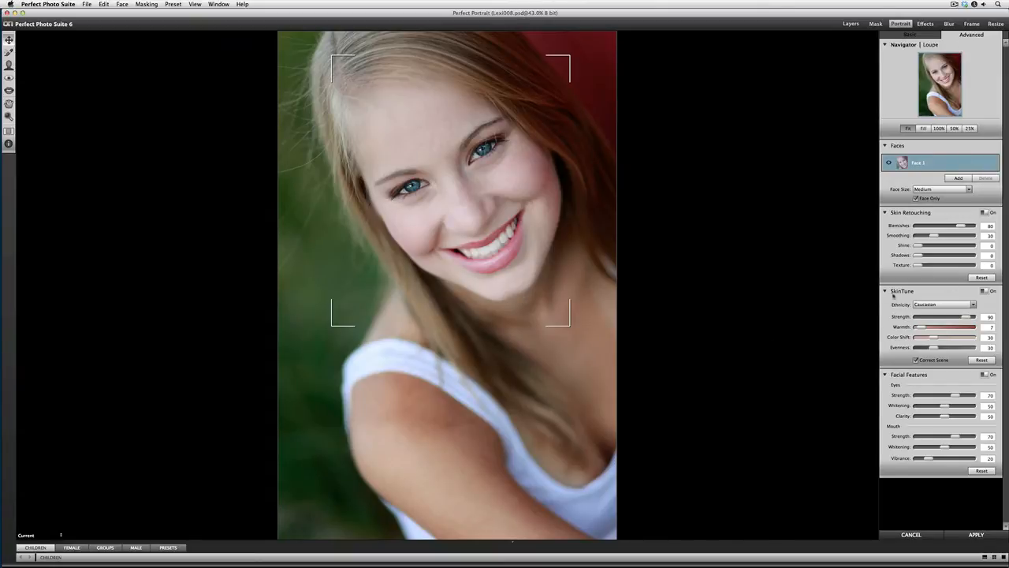
Step: Zero all Skin Retouching values, turn off SkinTune, and set eye and mouth strength to 100 with whitening, clarity and vibrance at 0
click(984, 291)
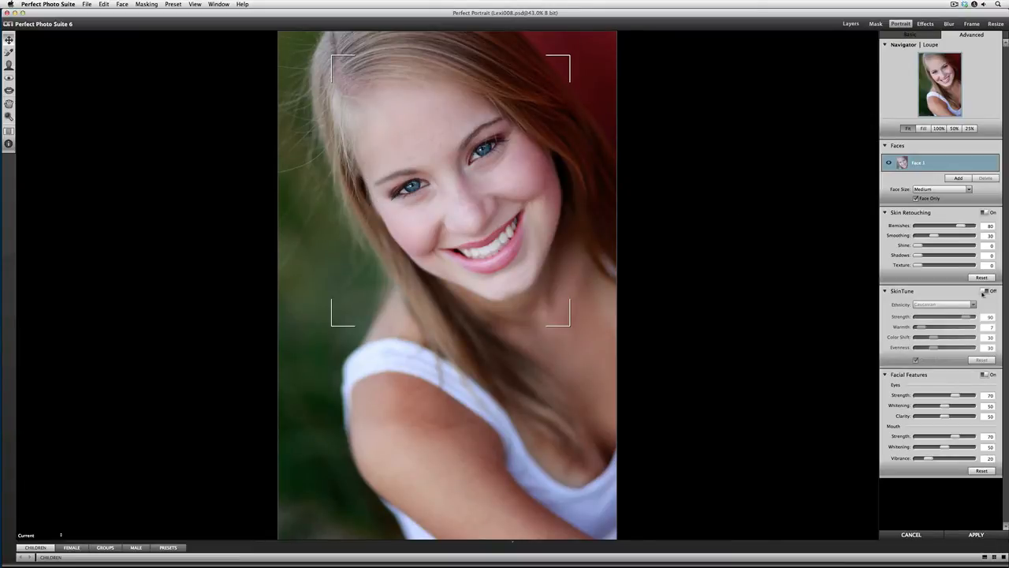
click(984, 291)
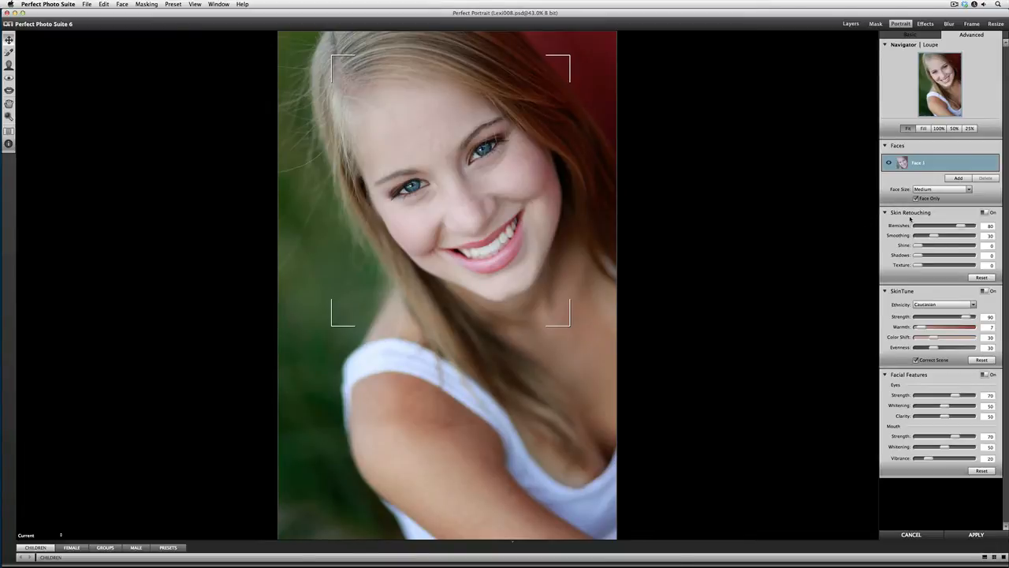
drag(931, 236, 917, 226)
click(984, 292)
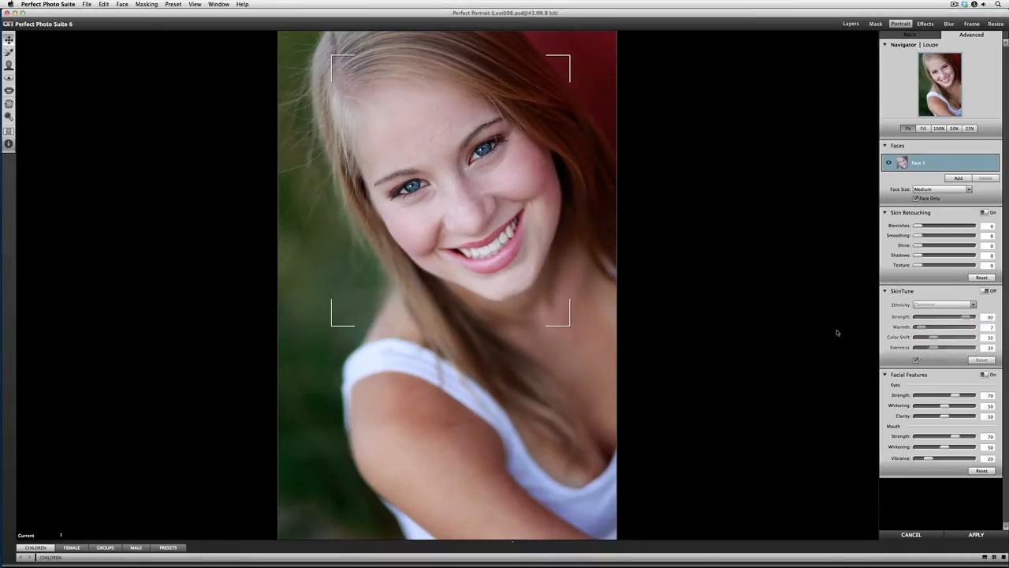
drag(956, 396, 908, 459)
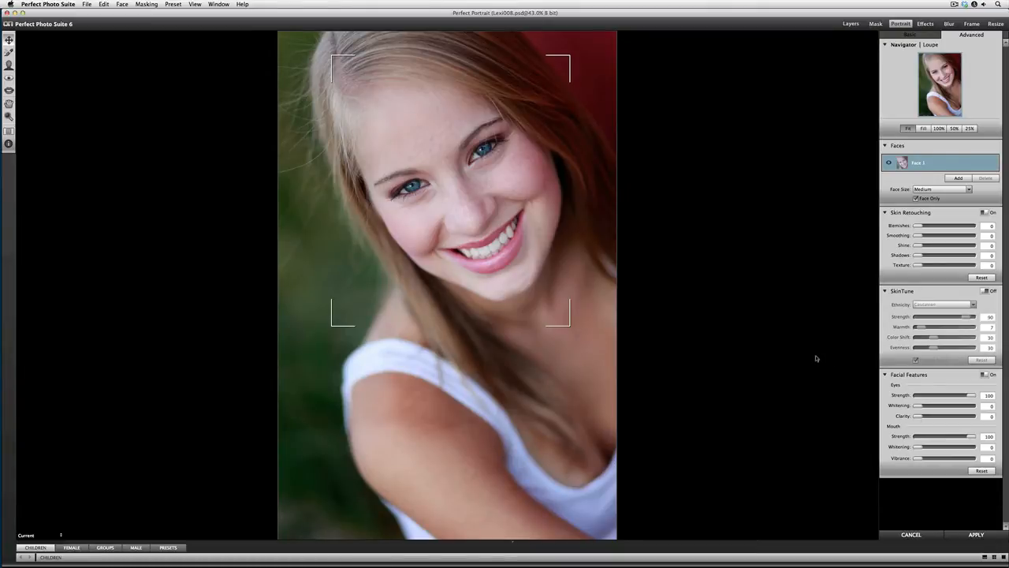
Step: Start a new preset named Zero'd Out and assign it to a newly created personal portrait presets category
click(172, 5)
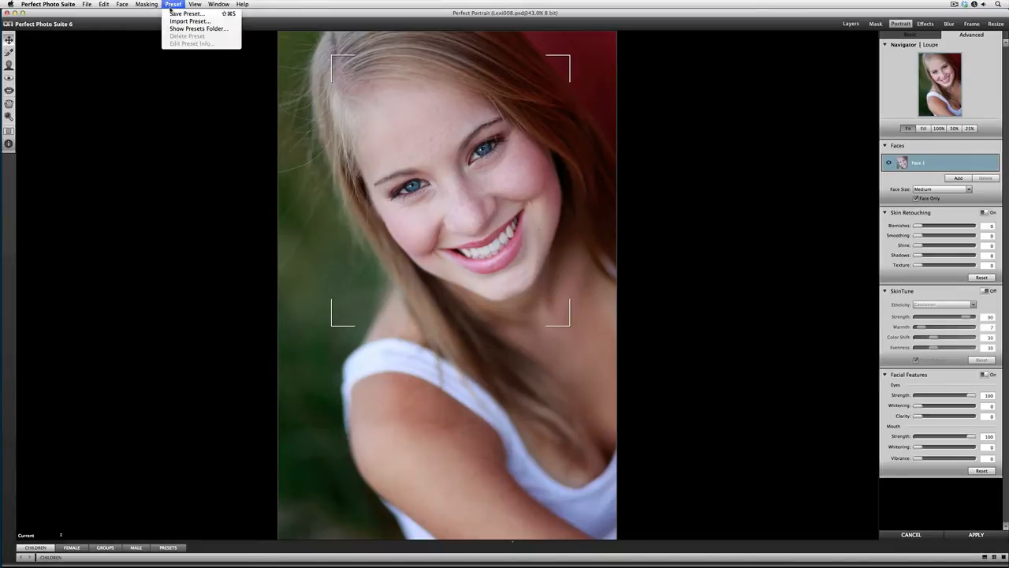
click(175, 13)
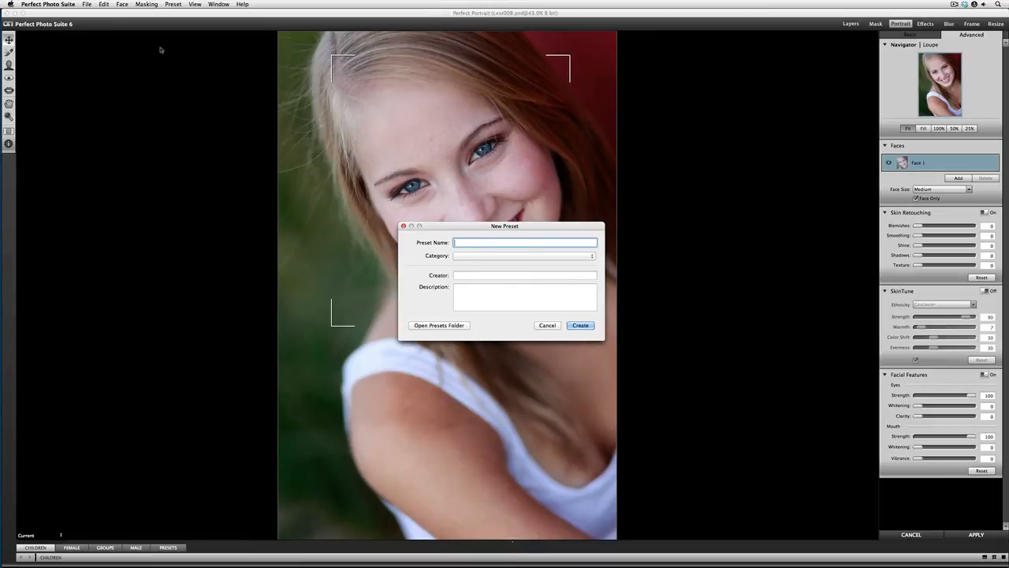
text(Zero'd Out)
click(574, 256)
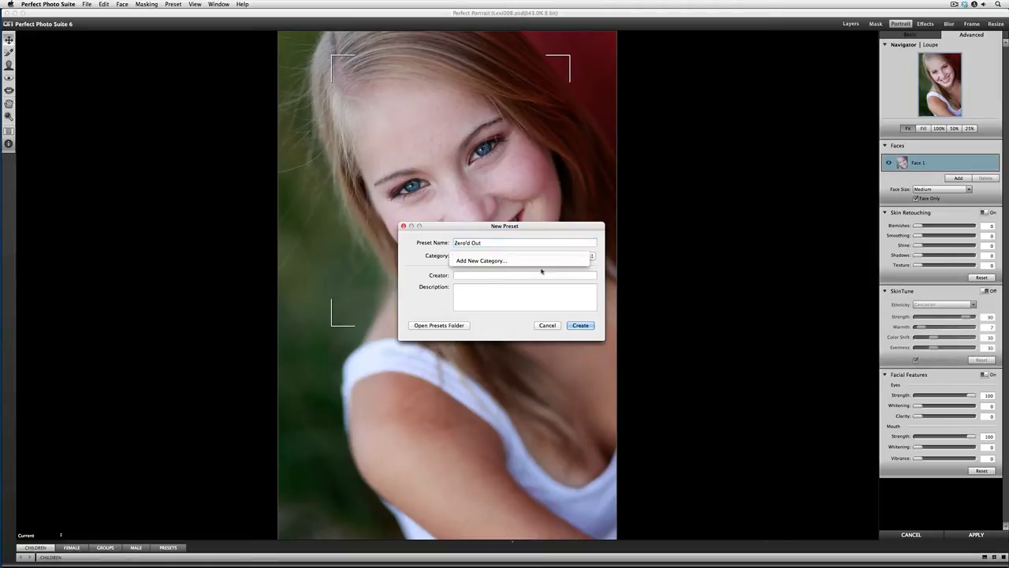
click(468, 265)
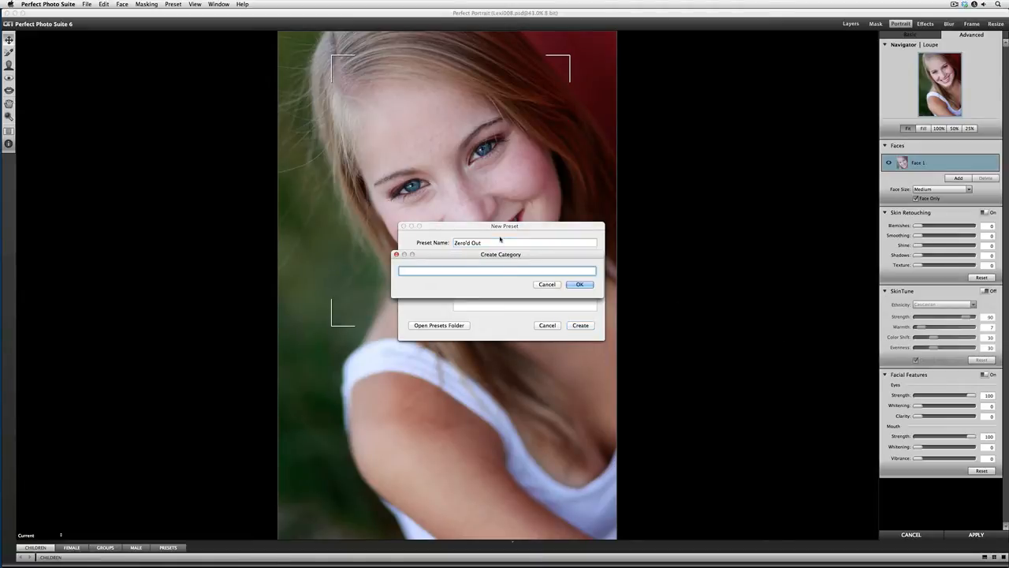
text(Brian's Por)
text(trait Presets)
key(Return)
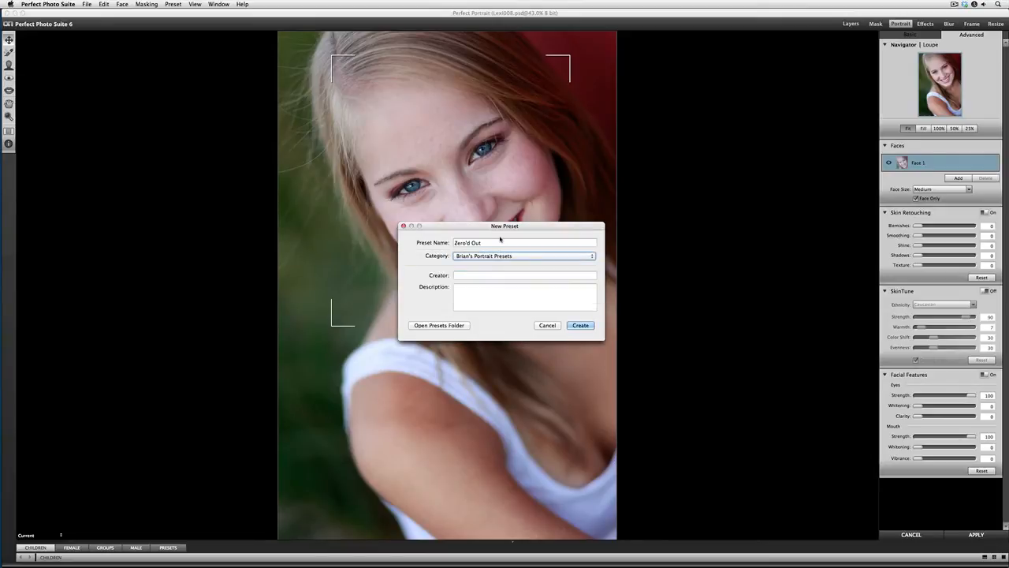
Step: Enter the creator's full name and the description "Use this preset to zero out all sliders", and create the preset
click(477, 275)
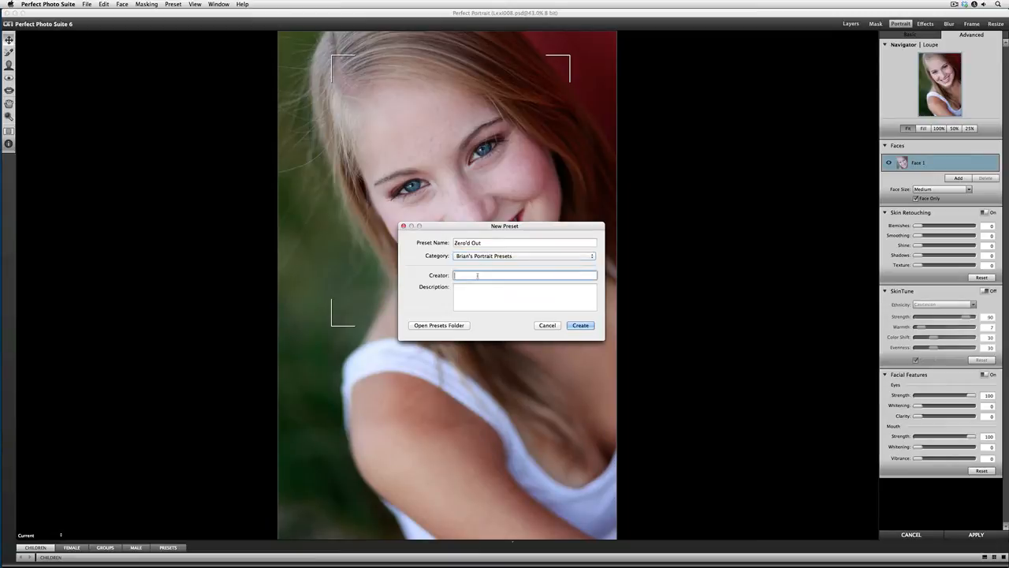
text(Brian Matiash)
key(Tab)
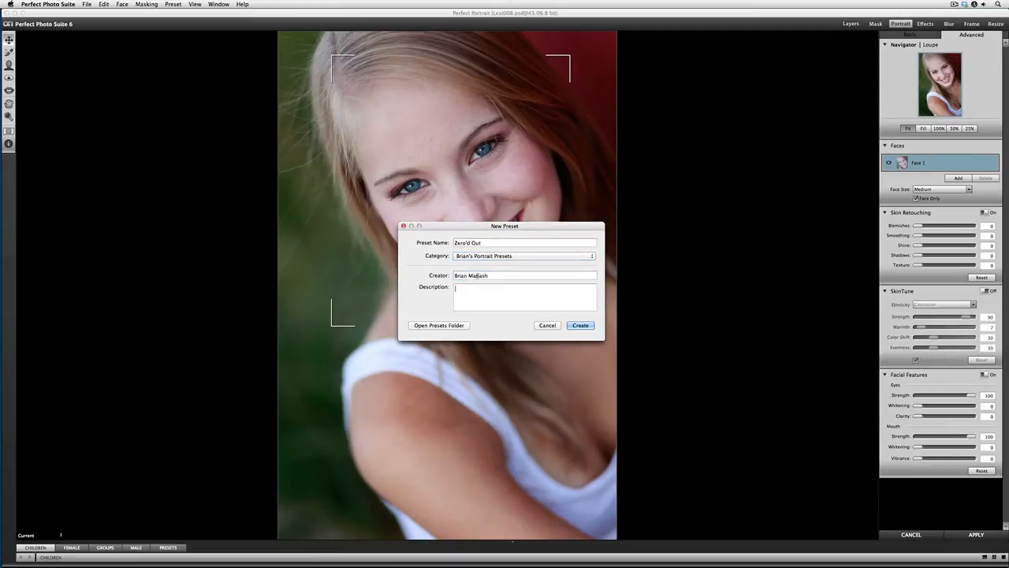
text(Use this pereset to zero out all sliders)
click(576, 325)
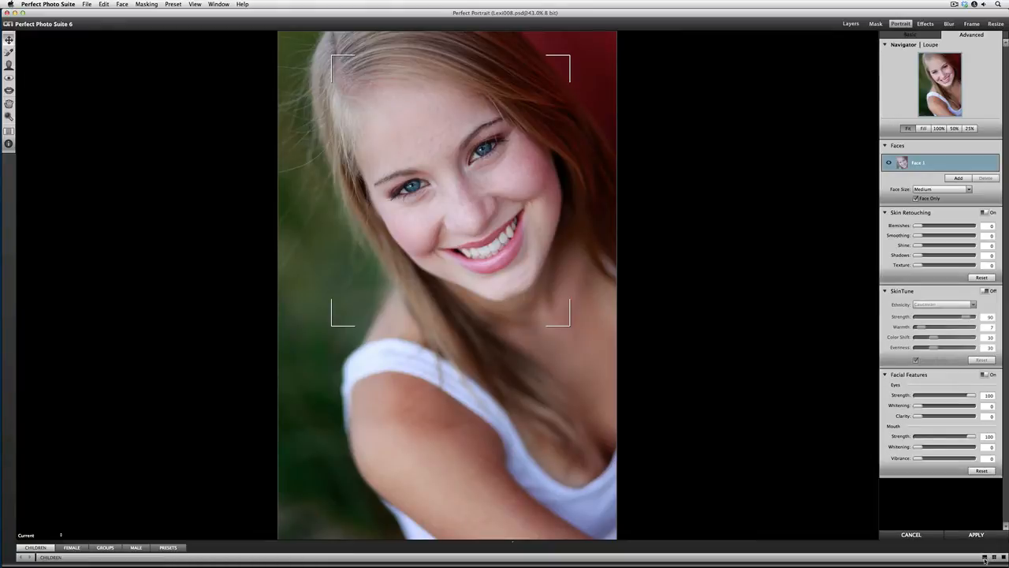
Step: Check the saved preset in its custom category of the preset browser, and return to Layers without applying the portrait edits
click(985, 557)
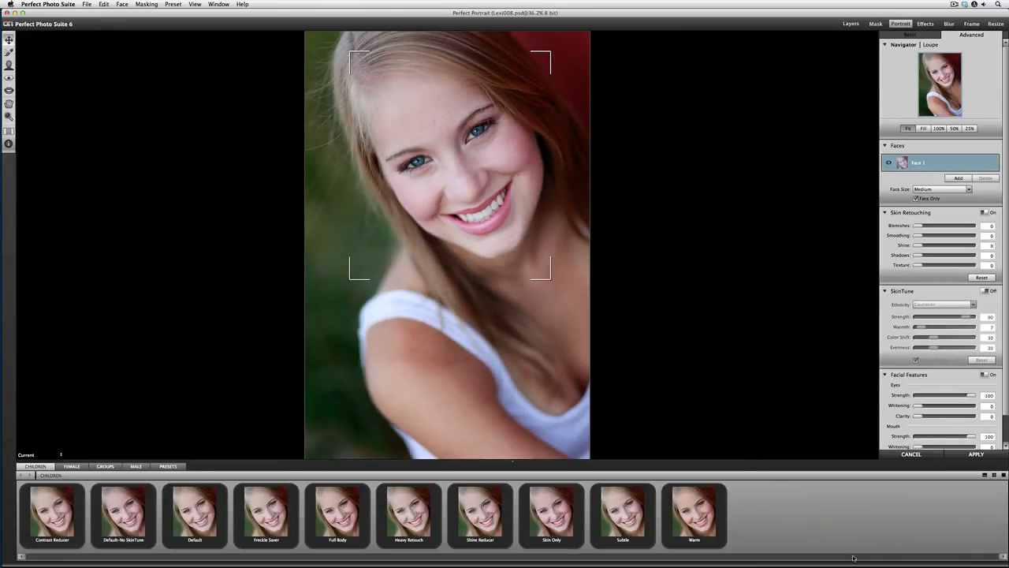
click(166, 467)
click(70, 516)
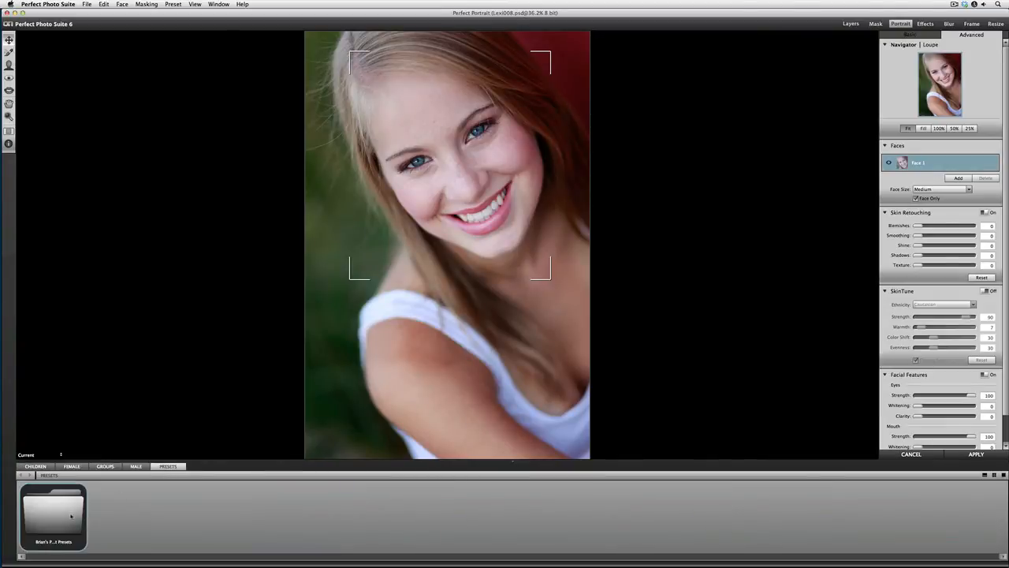
double_click(70, 517)
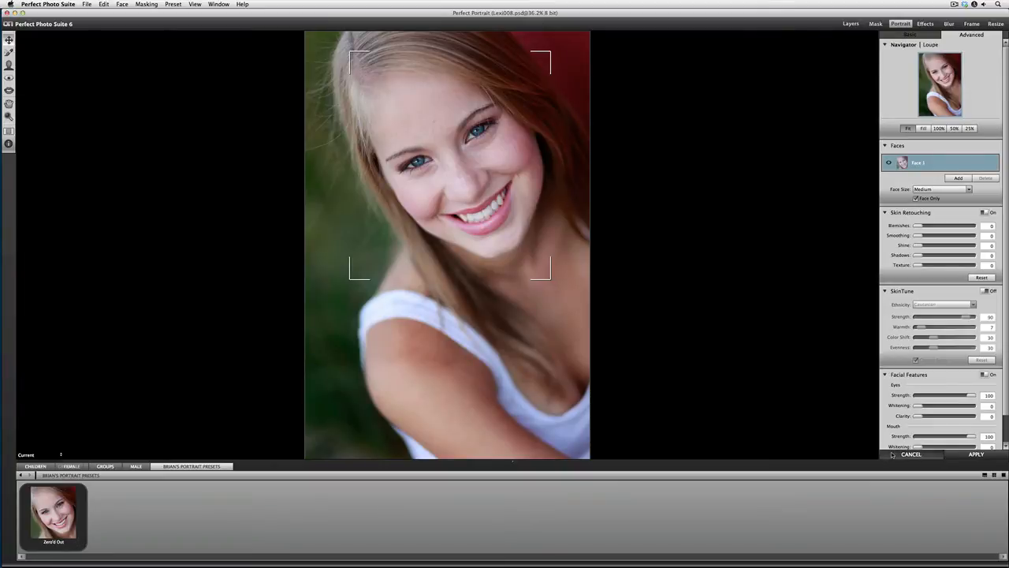
key(super+b)
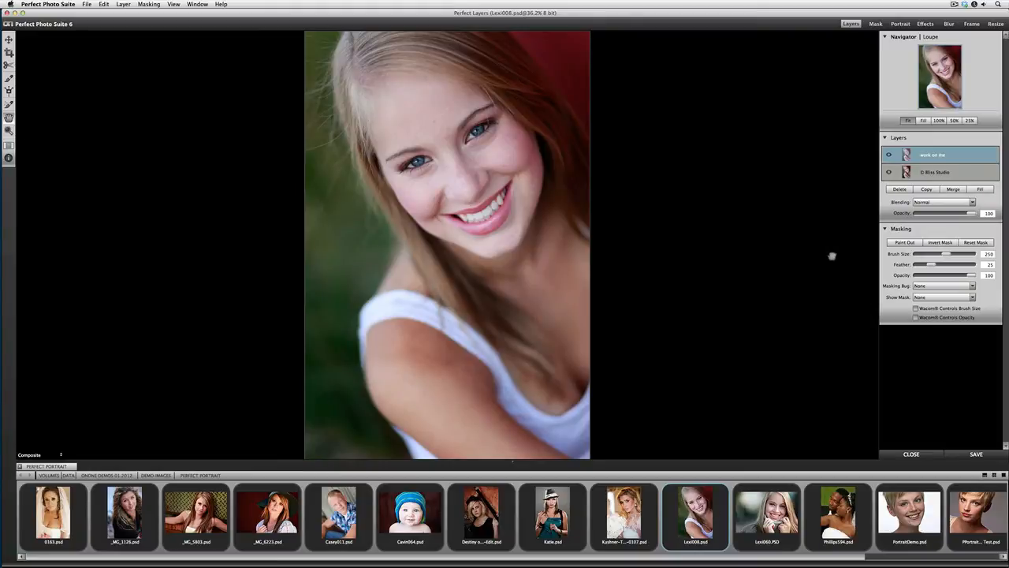
Step: Reopen the photo in Perfect Portrait and apply the Zero'd Out preset from the custom category
click(893, 26)
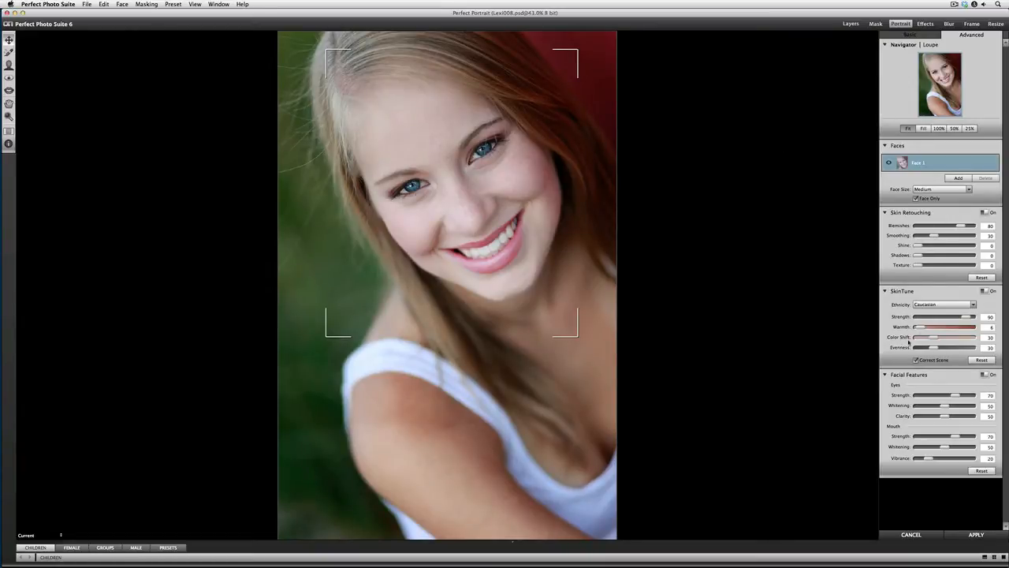
click(985, 557)
click(168, 466)
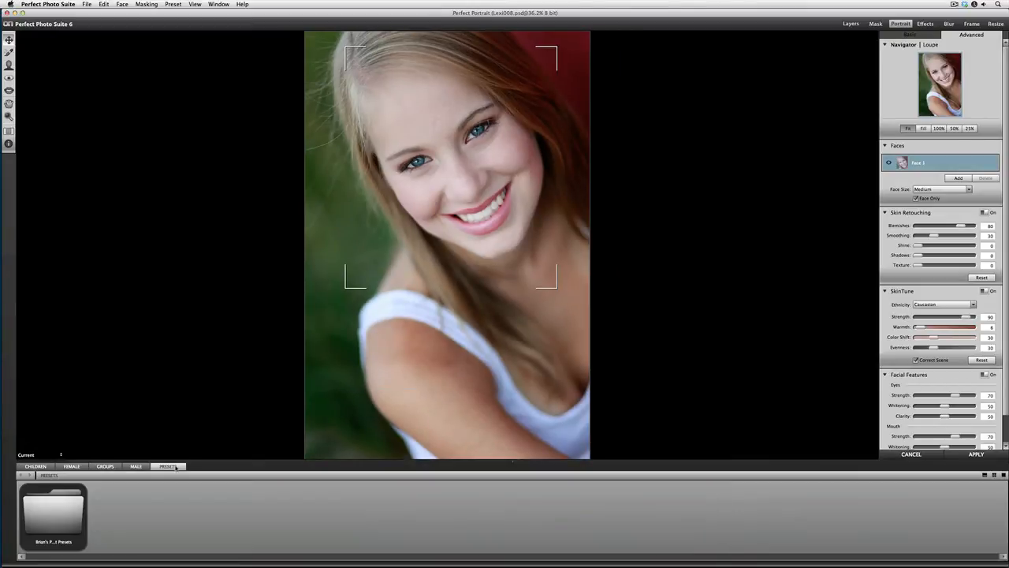
double_click(62, 516)
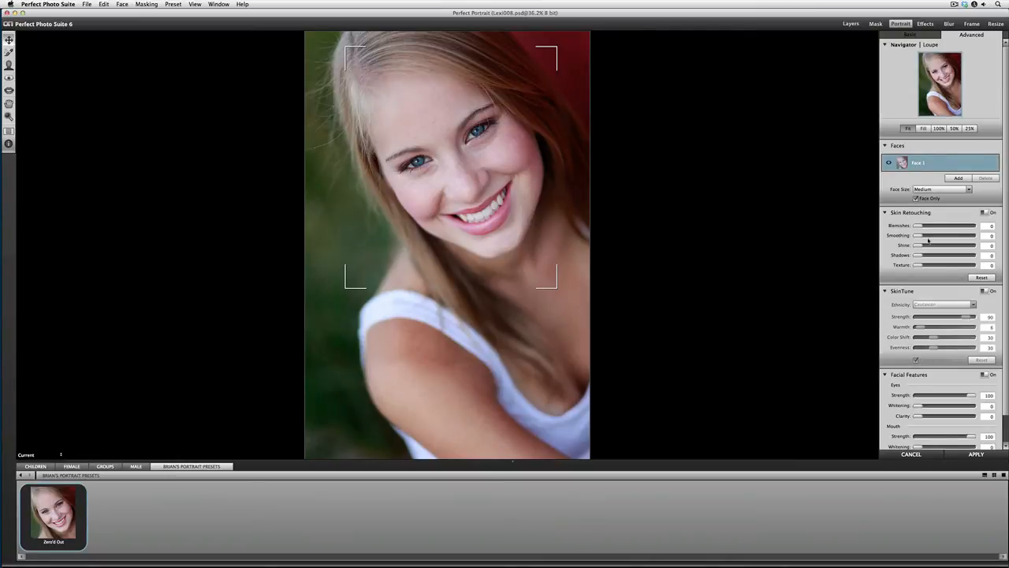
scroll(928, 241, down, 2)
scroll(929, 240, up, 2)
Step: Collapse the preset browser and turn SkinTune back on for the face
click(1003, 475)
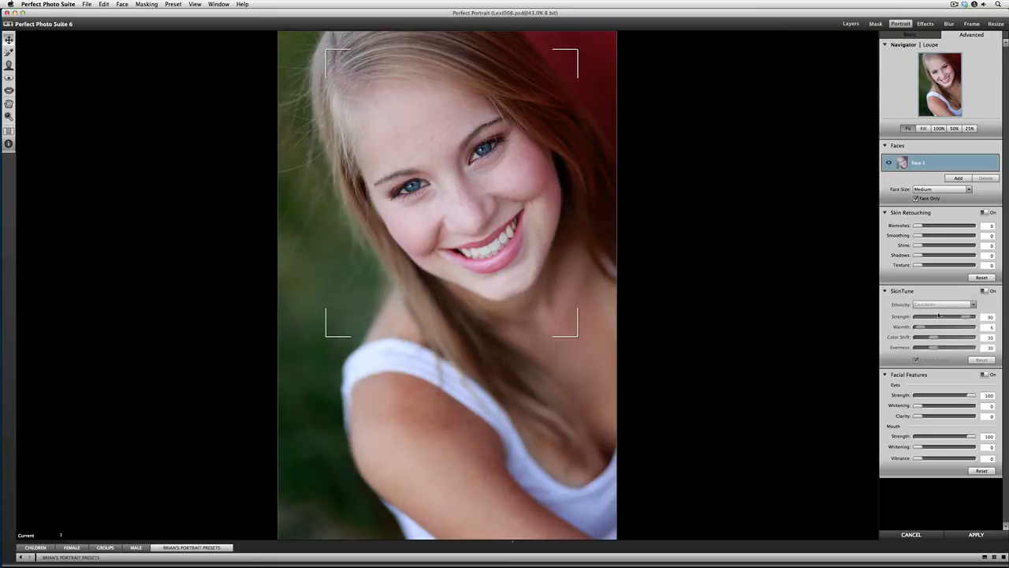
click(984, 291)
click(984, 291)
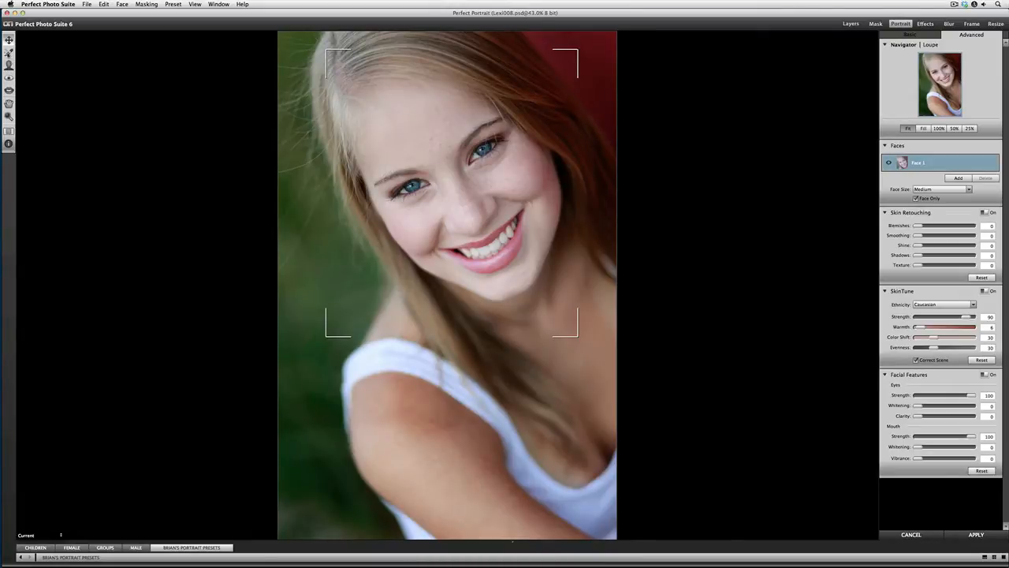
Step: Remove the small blemishes on the forehead and between the eyebrows with the Retouch Brush at size 40
click(9, 53)
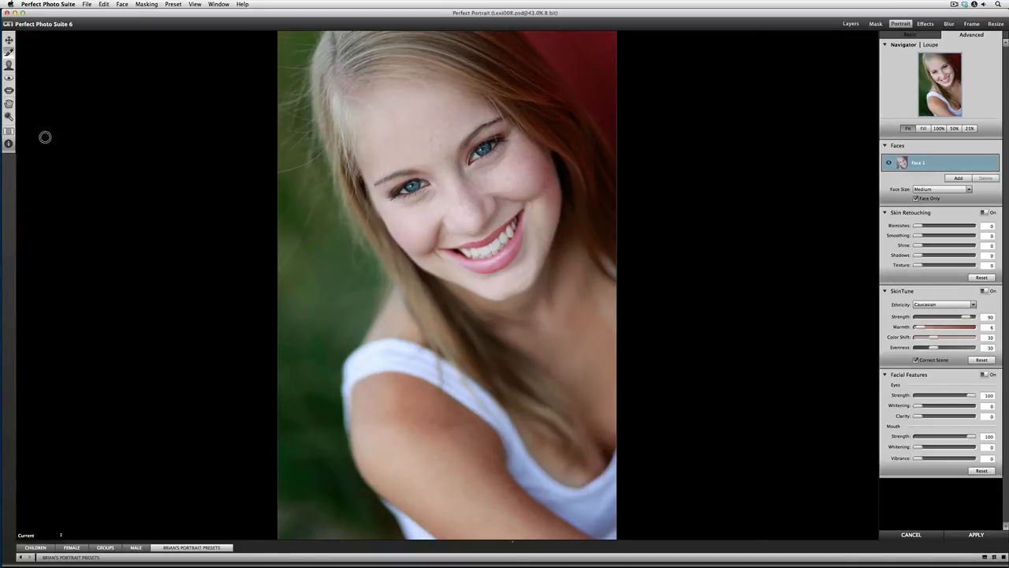
click(10, 145)
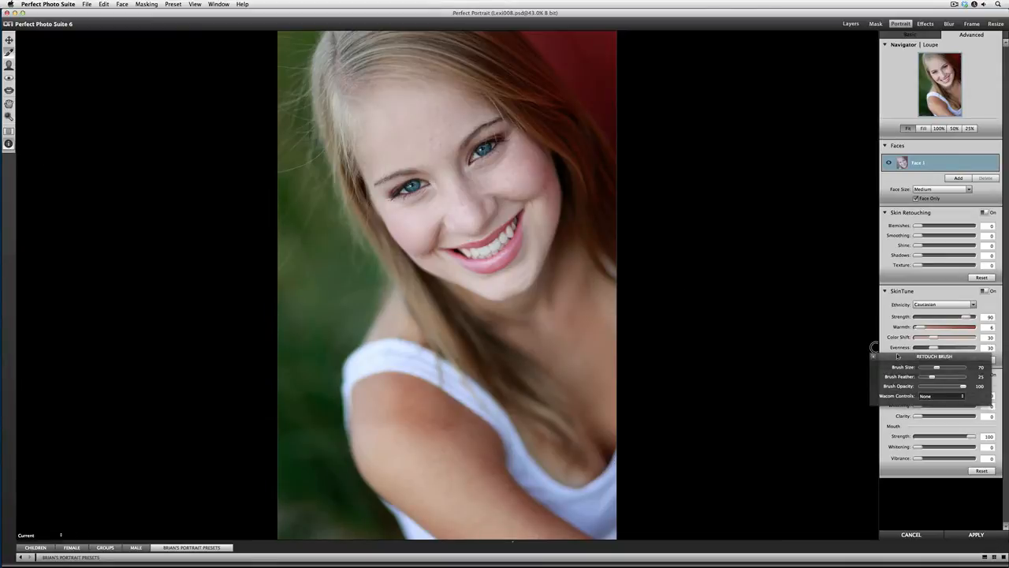
mouse_move(899, 356)
mouse_down()
mouse_move(880, 355)
mouse_move(678, 142)
mouse_up()
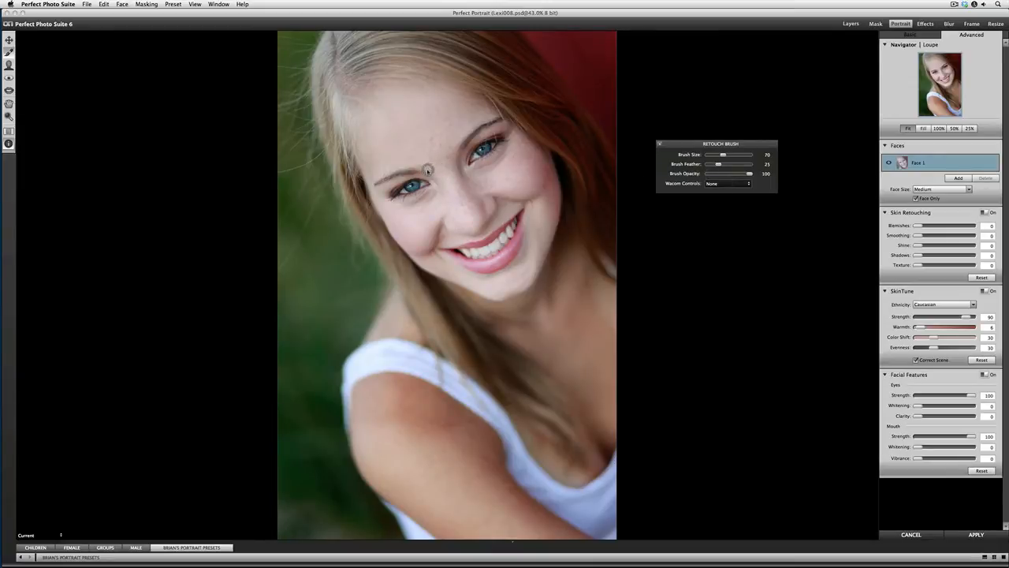
key([)
key([)
key([)
click(447, 125)
drag(436, 173, 443, 165)
Step: Show the original and current versions side by side, and retouch the spot on the cheek beside the mouth
click(9, 130)
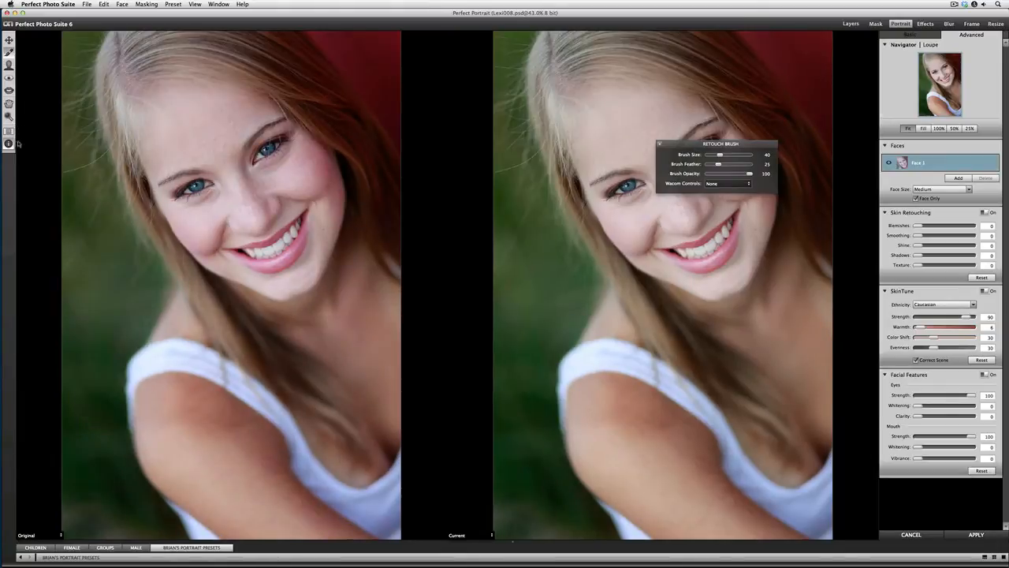
mouse_move(713, 144)
mouse_down()
mouse_move(441, 112)
mouse_move(449, 52)
mouse_up()
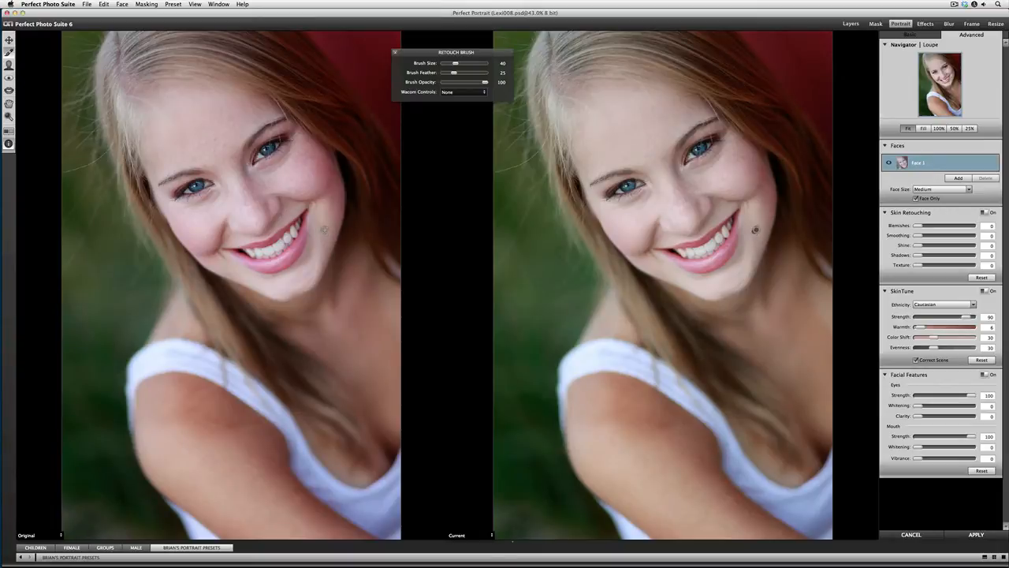
click(755, 229)
Step: Soften the areas under both eyes and the smile lines with the Retouch Brush at size 90 and opacity 18
key(bracketright)
key(bracketright)
key(bracketright)
key(bracketright)
key(bracketright)
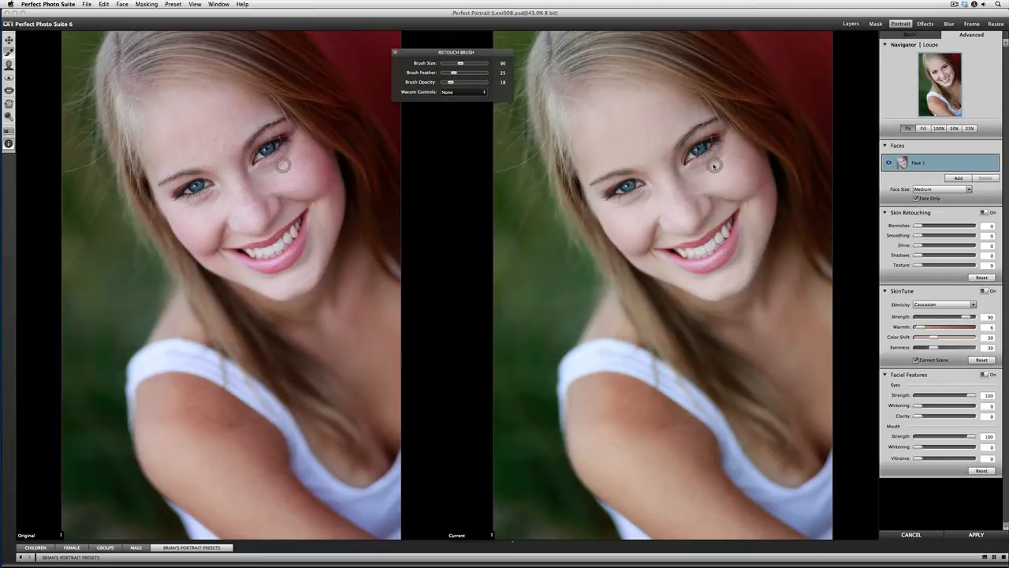
drag(724, 148, 692, 172)
mouse_move(627, 213)
mouse_down()
mouse_move(646, 197)
mouse_move(618, 202)
mouse_move(640, 199)
mouse_up()
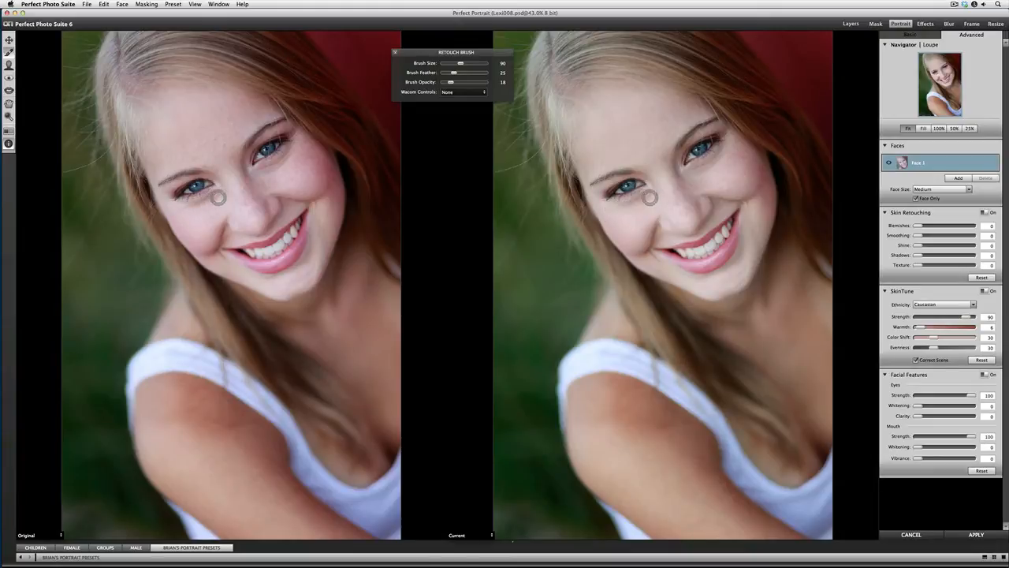
mouse_move(691, 175)
mouse_down()
mouse_move(732, 151)
mouse_move(697, 168)
mouse_up()
drag(646, 198, 618, 206)
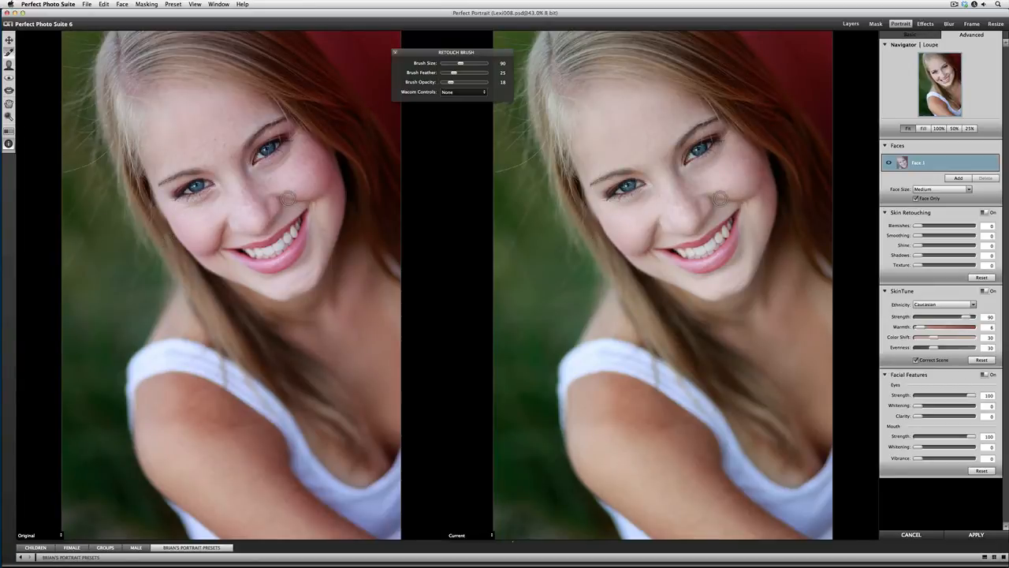
drag(721, 199, 745, 207)
mouse_move(656, 228)
mouse_down()
mouse_move(649, 249)
mouse_move(661, 260)
mouse_up()
Step: Switch to the Skin Refine Brush and display the face mask as an Overlay
click(10, 67)
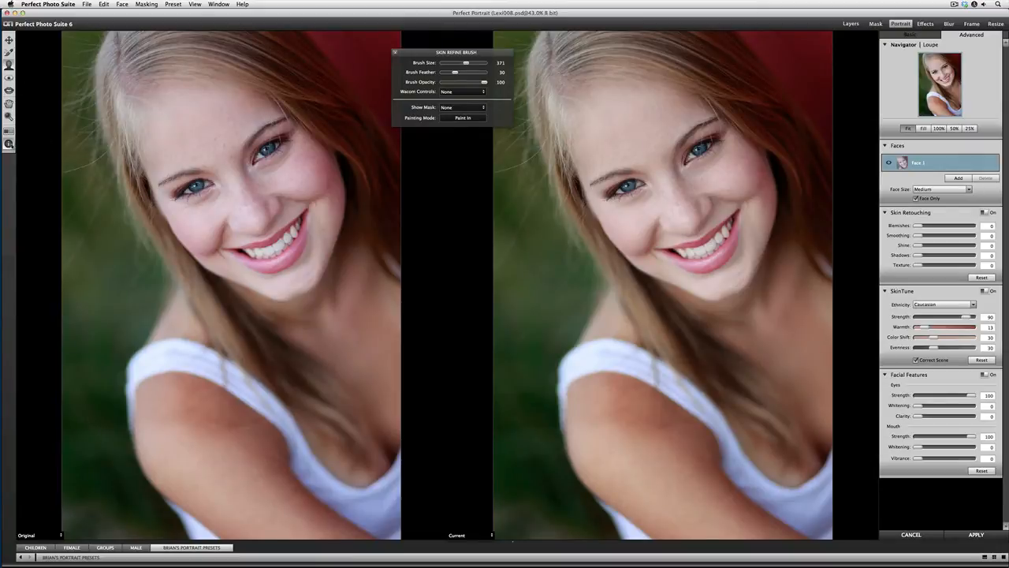
click(475, 107)
click(465, 119)
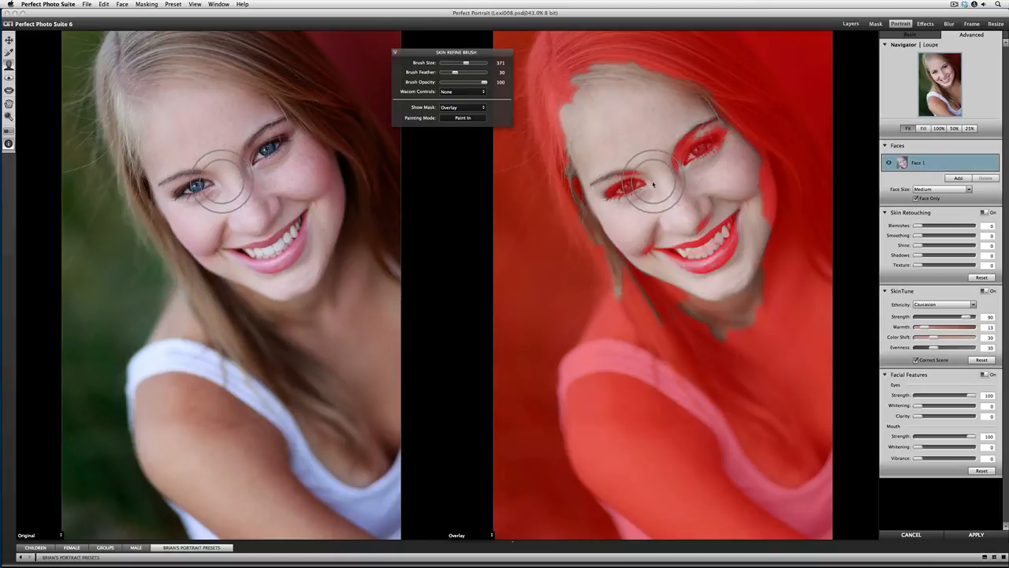
Step: Shrink the Skin Refine Brush and paint the skin between the eyebrow and eyelid on the right-hand eye into the mask
key(bracketleft)
key(bracketleft)
key(bracketleft)
key(bracketleft)
key(bracketleft)
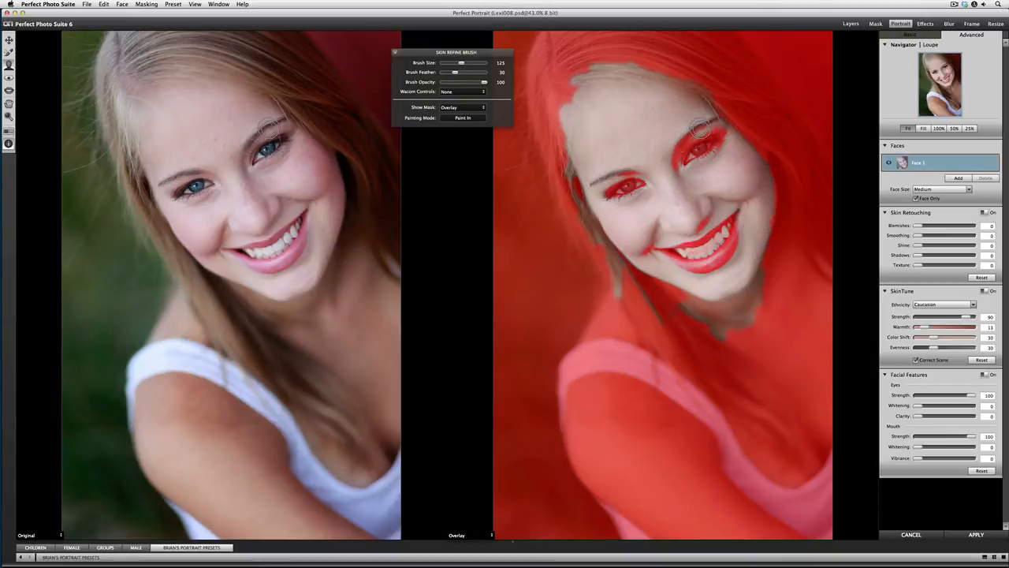
key(bracketleft)
key(bracketleft)
mouse_move(697, 128)
mouse_down()
mouse_move(717, 130)
mouse_move(677, 158)
mouse_up()
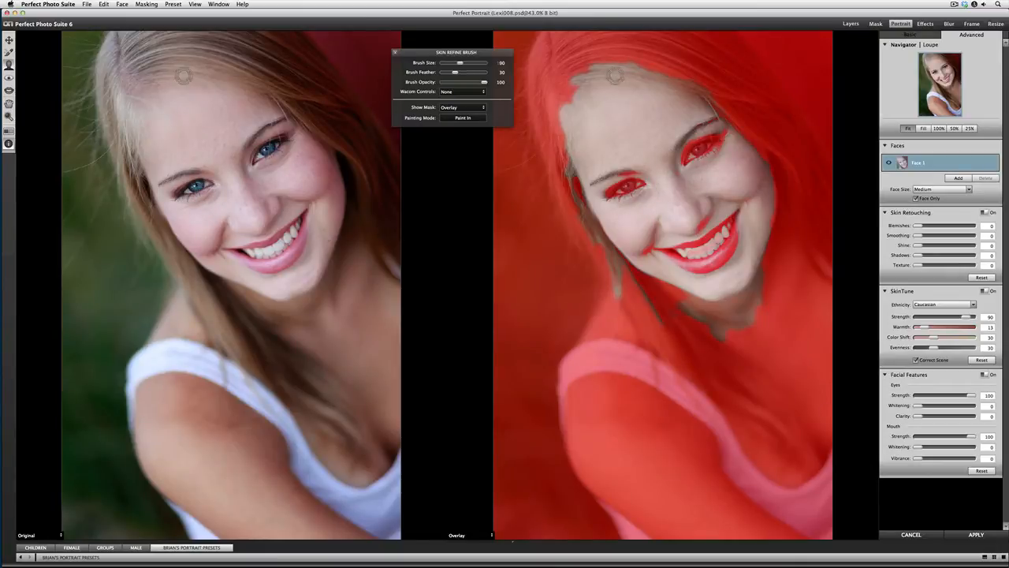
Step: Paint the hair along the hairline and the neck below the jaw out of the skin mask with brush size 125
key(bracketright)
key(bracketright)
key(bracketright)
key(bracketright)
key(bracketright)
key(bracketleft)
key(bracketleft)
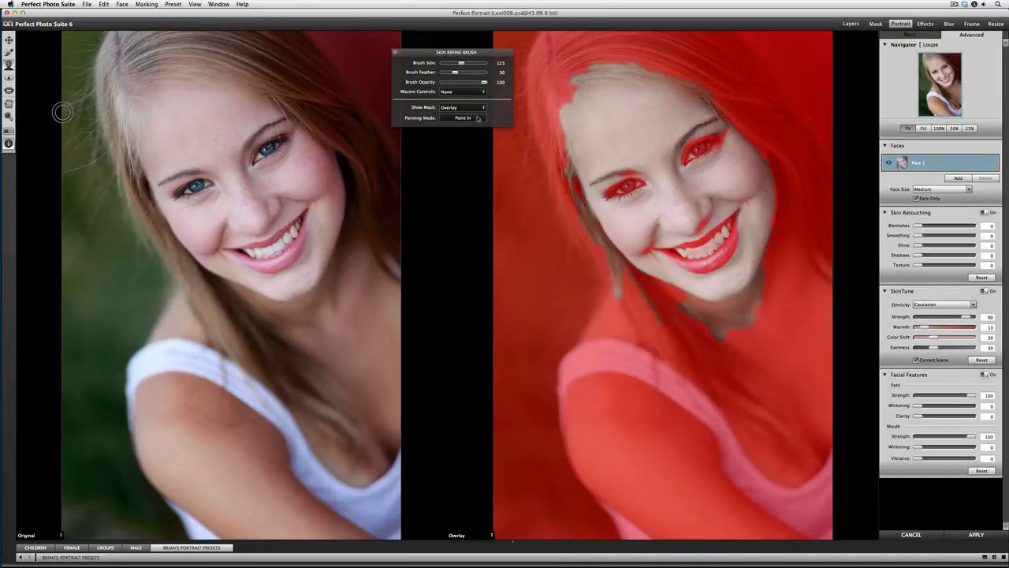
mouse_move(572, 79)
mouse_down()
mouse_move(628, 70)
mouse_move(702, 82)
mouse_move(609, 75)
mouse_move(568, 91)
mouse_move(551, 109)
mouse_move(571, 194)
mouse_up()
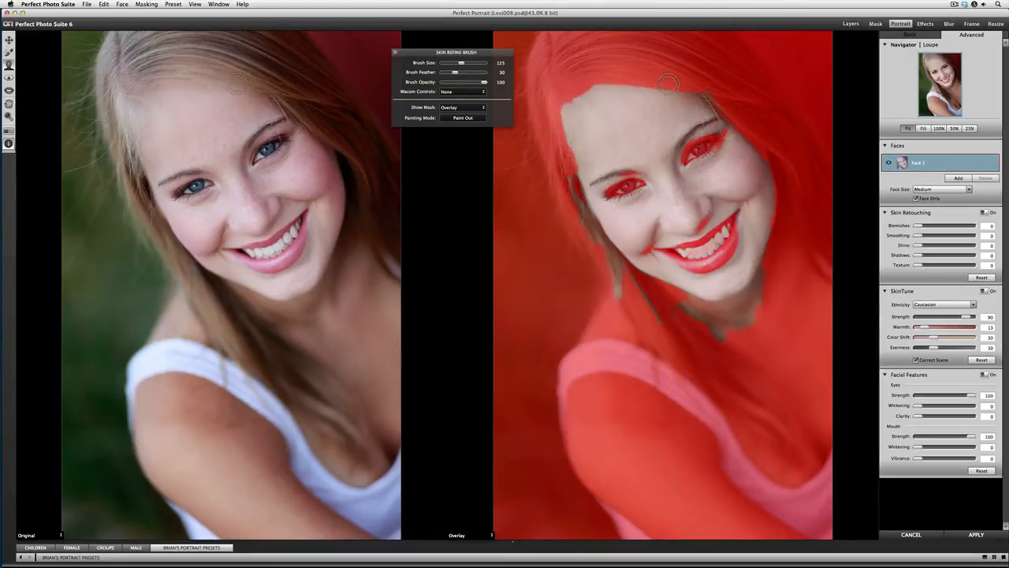
mouse_move(616, 300)
mouse_down()
mouse_move(606, 269)
mouse_move(551, 202)
mouse_move(614, 277)
mouse_move(553, 167)
mouse_move(599, 248)
mouse_move(637, 282)
mouse_move(745, 323)
mouse_move(718, 335)
mouse_move(637, 317)
mouse_move(677, 316)
mouse_move(651, 302)
mouse_move(739, 314)
mouse_move(777, 296)
mouse_move(739, 309)
mouse_up()
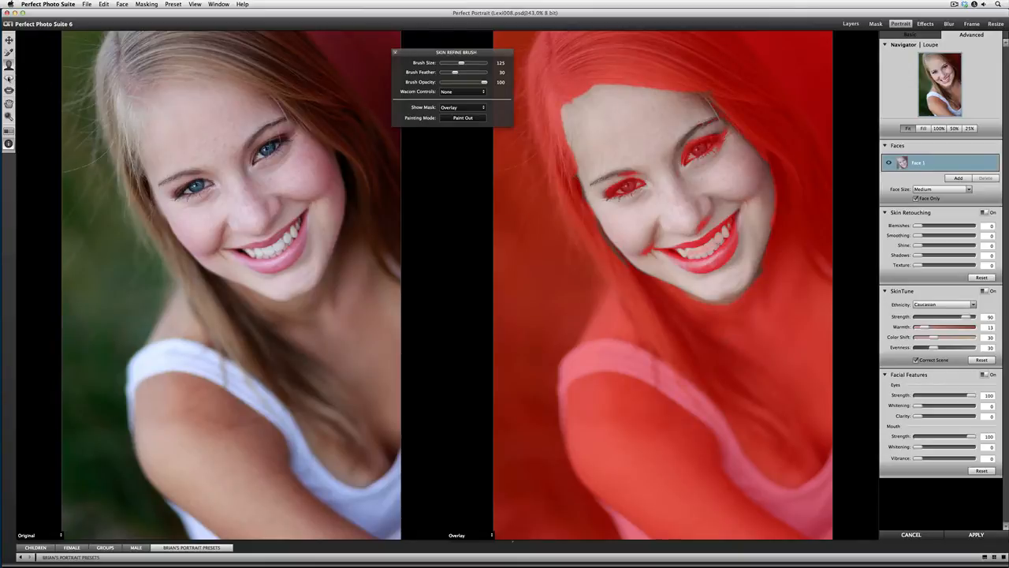
Step: Switch to the Eye Refine Brush and reduce its brush size to refine the eye mask
click(9, 78)
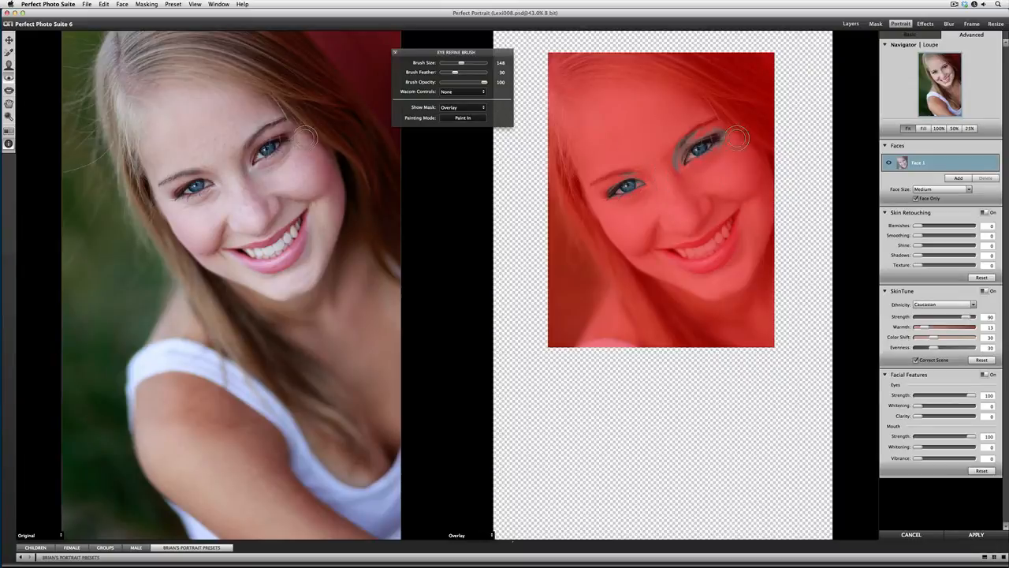
key(bracketleft)
key(bracketleft)
key(bracketleft)
key(bracketleft)
Step: Refine the mouth mask with the Mouth Refine Brush at size 100, painting in the lips and teeth and painting out the surrounding skin
click(10, 89)
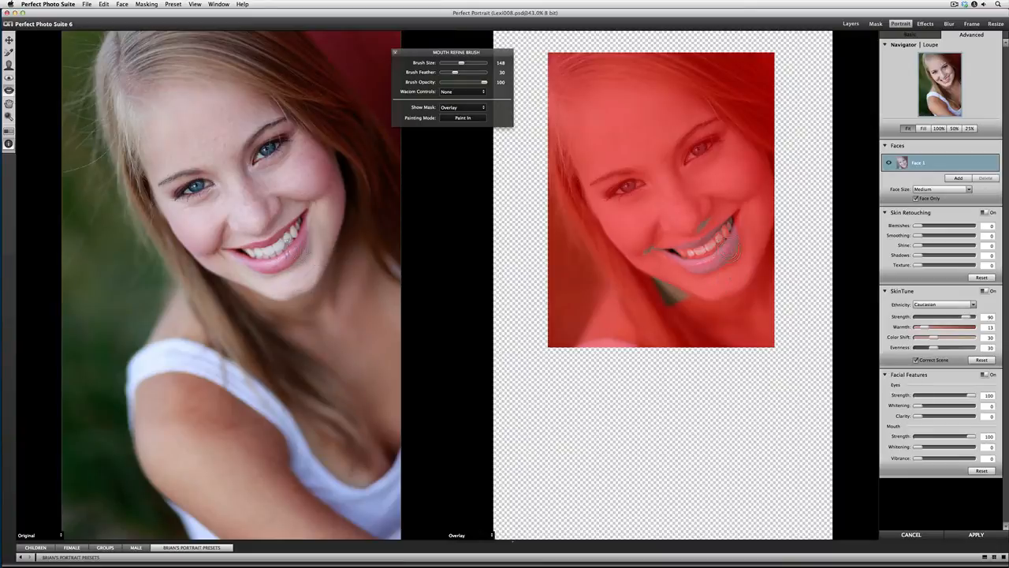
key(bracketleft)
mouse_move(723, 236)
mouse_down()
mouse_move(676, 254)
mouse_move(725, 251)
mouse_move(731, 238)
mouse_move(707, 260)
mouse_move(693, 257)
mouse_move(734, 222)
mouse_up()
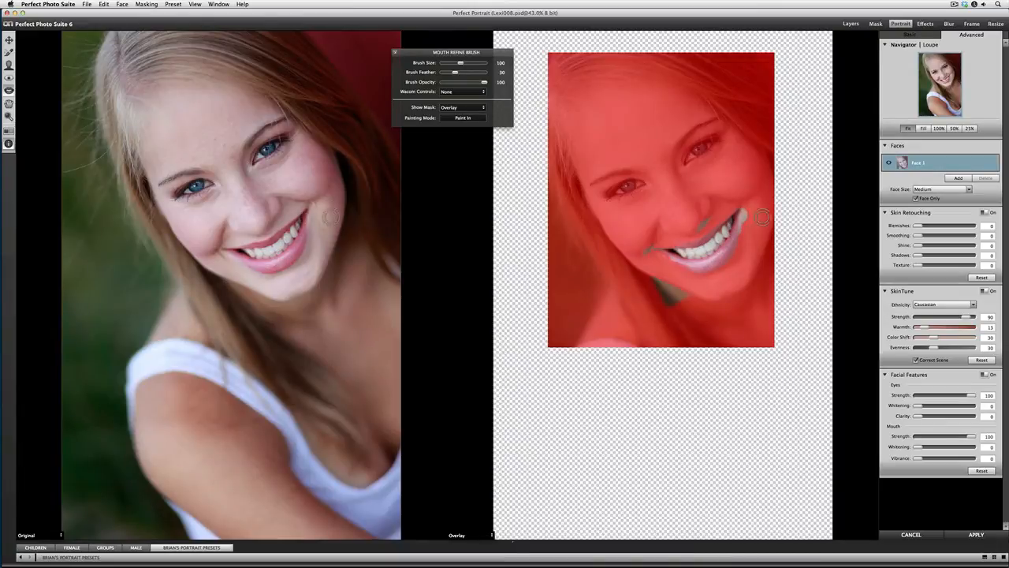
click(457, 119)
drag(754, 242, 747, 203)
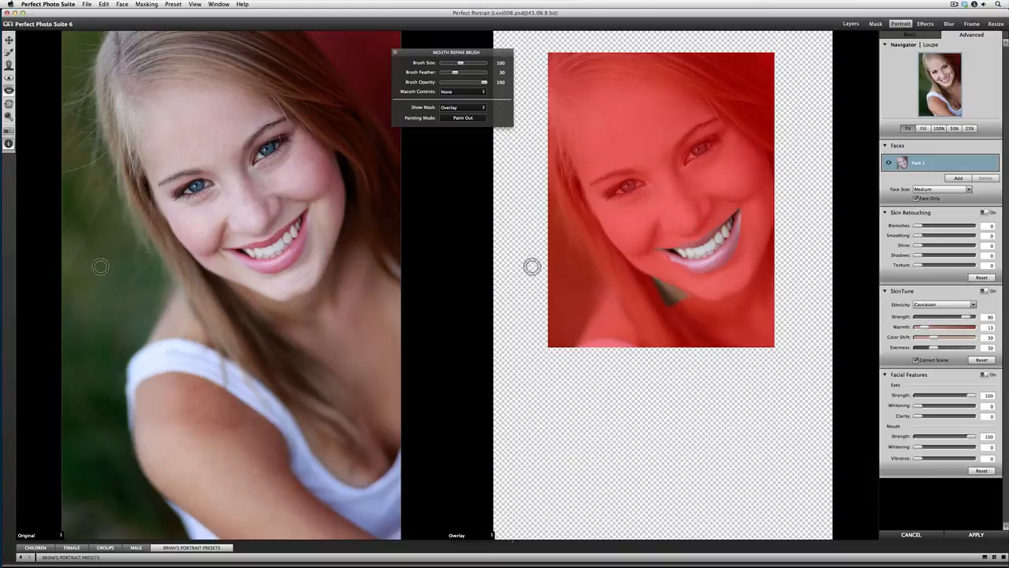
Step: Set the mask display to None and close the Mouth Refine Brush options
click(462, 108)
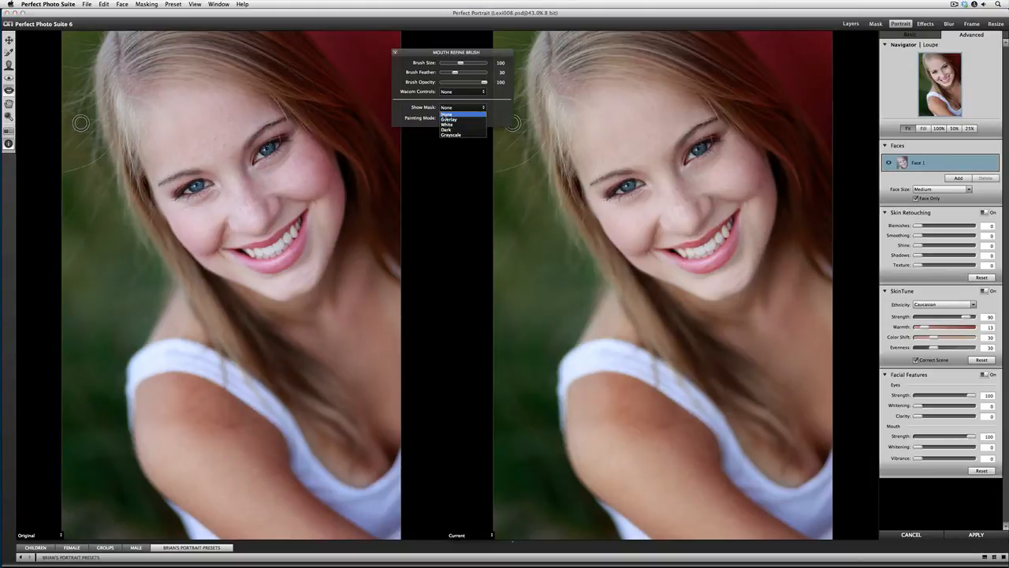
click(453, 115)
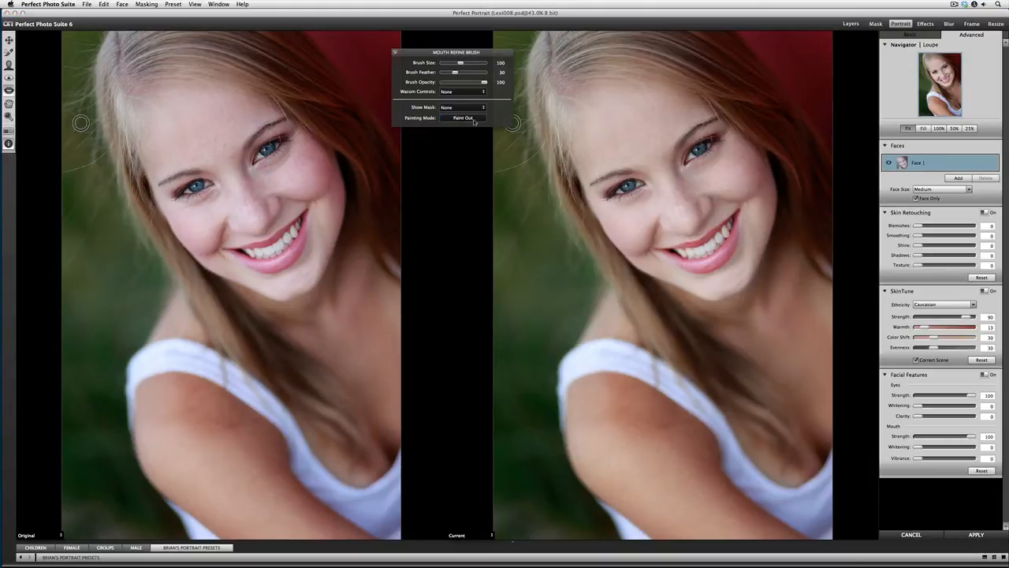
click(395, 53)
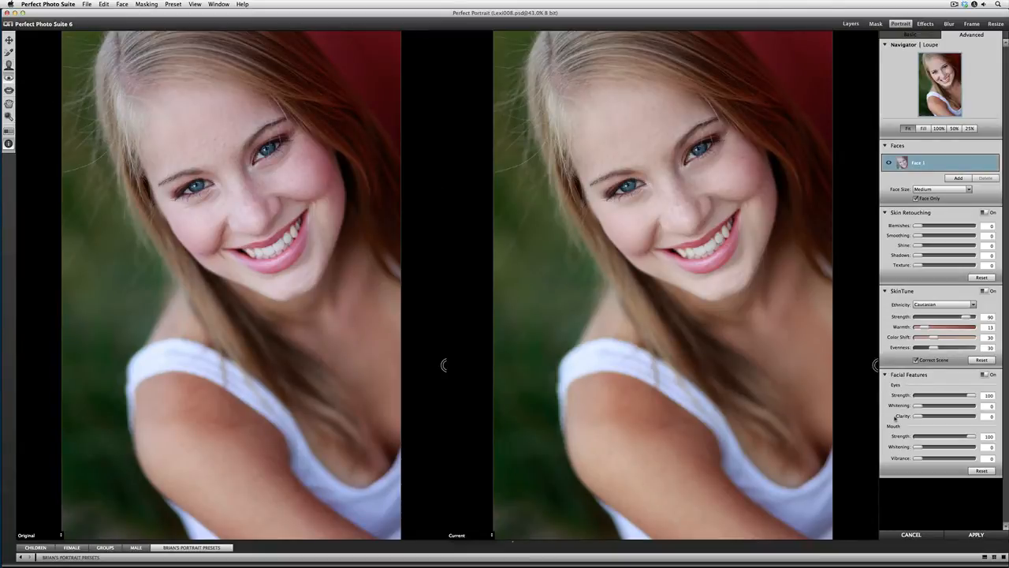
click(9, 90)
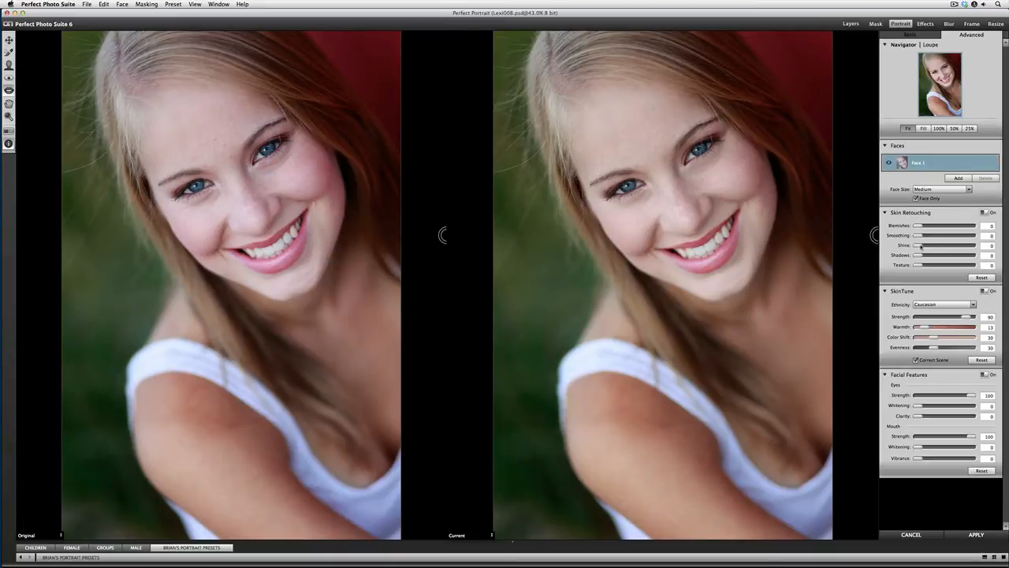
Step: Try a Smoothing value of 72 on the skin and return it to 0
drag(919, 236, 956, 235)
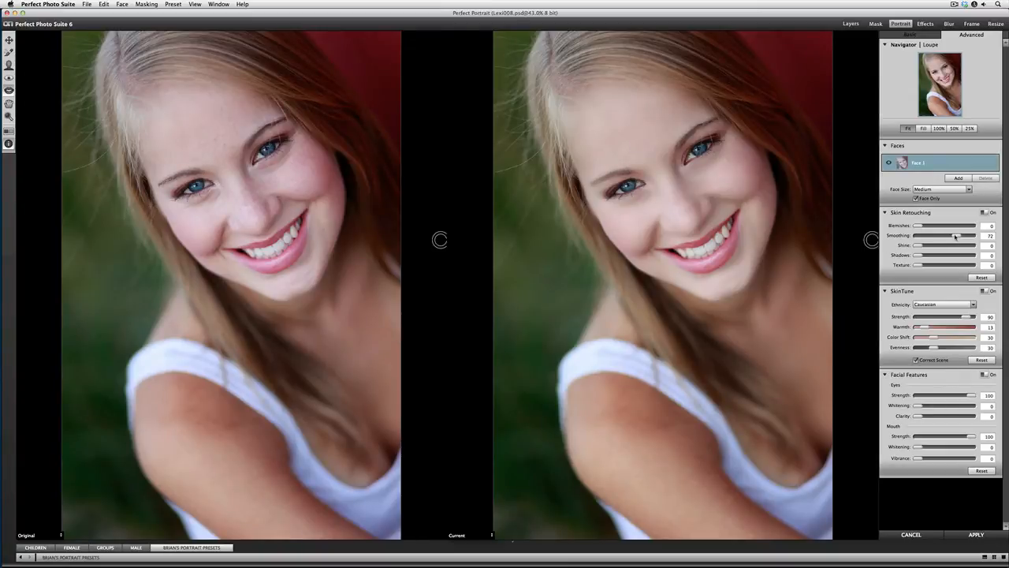
drag(956, 236, 926, 238)
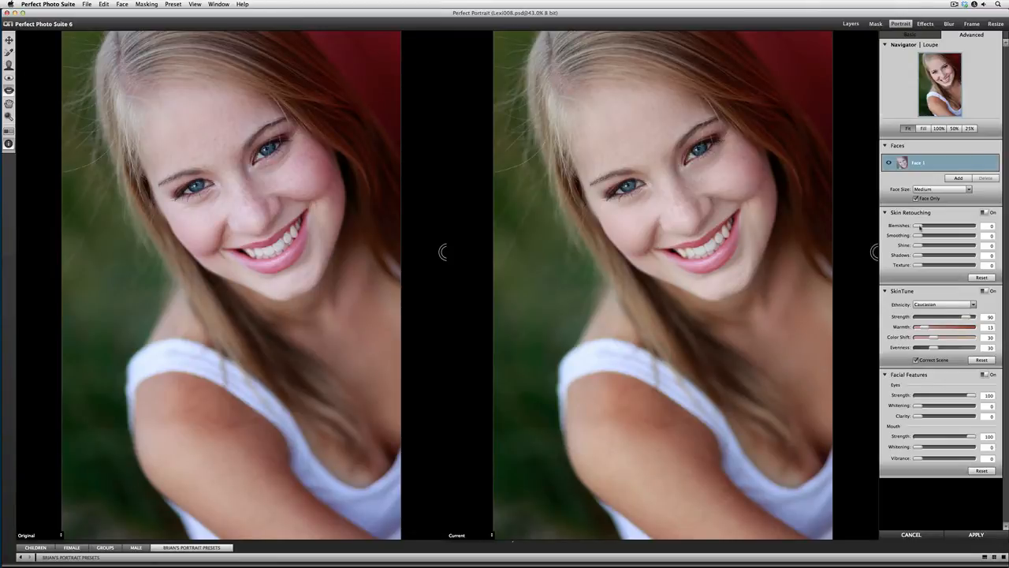
Step: Set Blemishes to 46 and Smoothing to 17 in Skin Retouching, judging the face close up against the original
drag(932, 228, 943, 228)
key(super+equal)
key(super+equal)
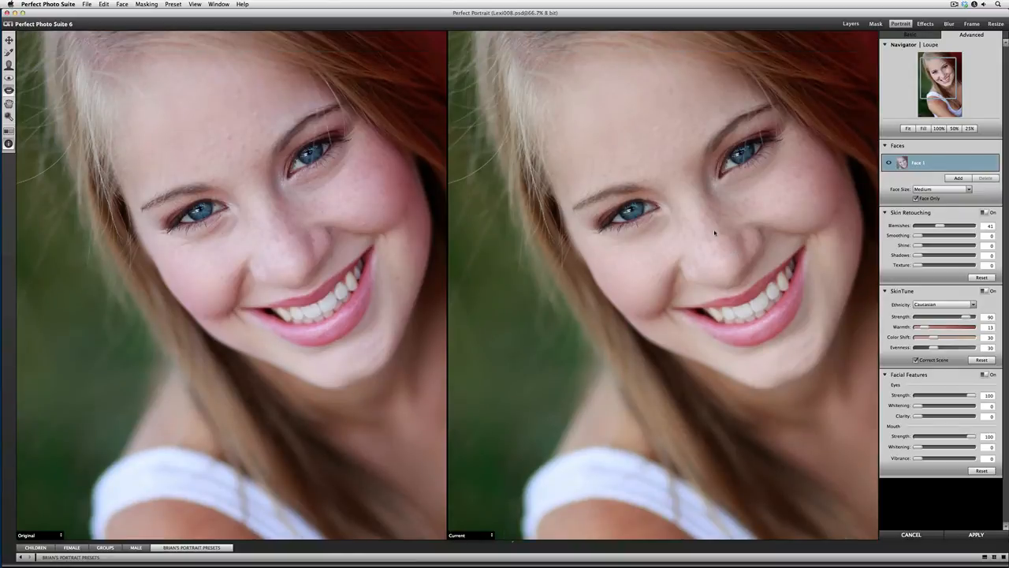
scroll(691, 237, right, 1)
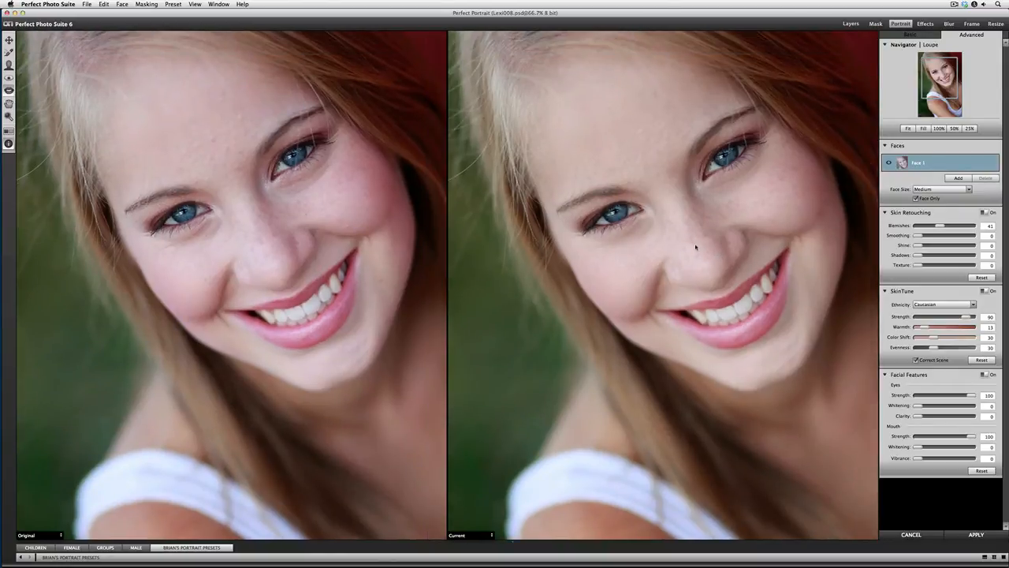
scroll(696, 246, right, 1)
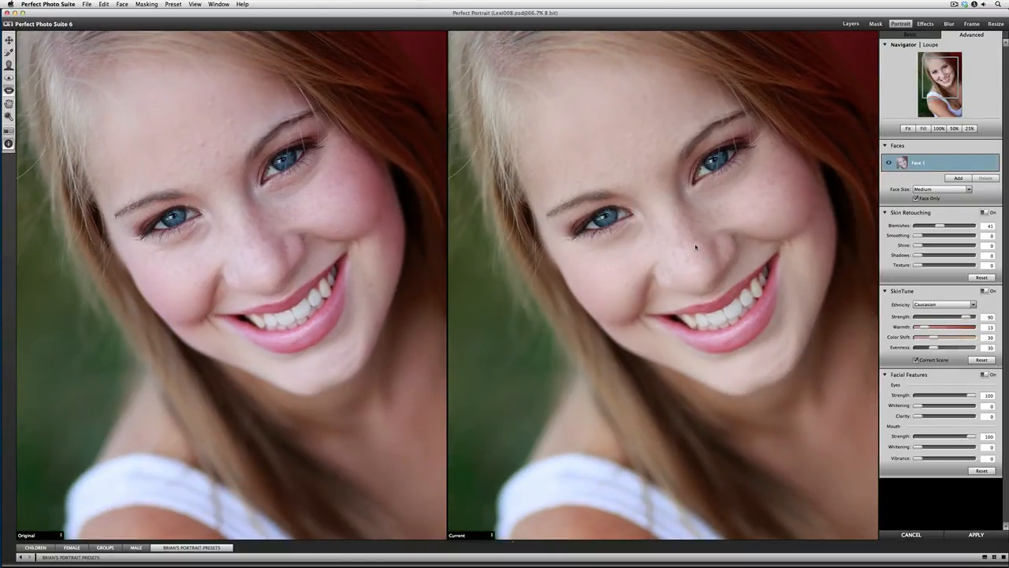
key(super+minus)
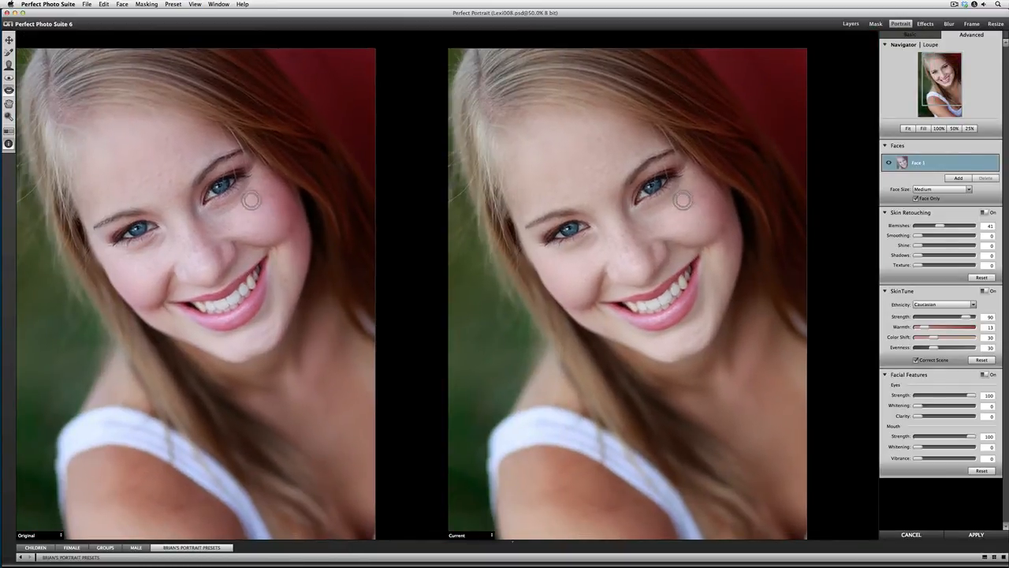
mouse_move(941, 226)
mouse_down()
mouse_move(915, 227)
mouse_move(935, 226)
mouse_up()
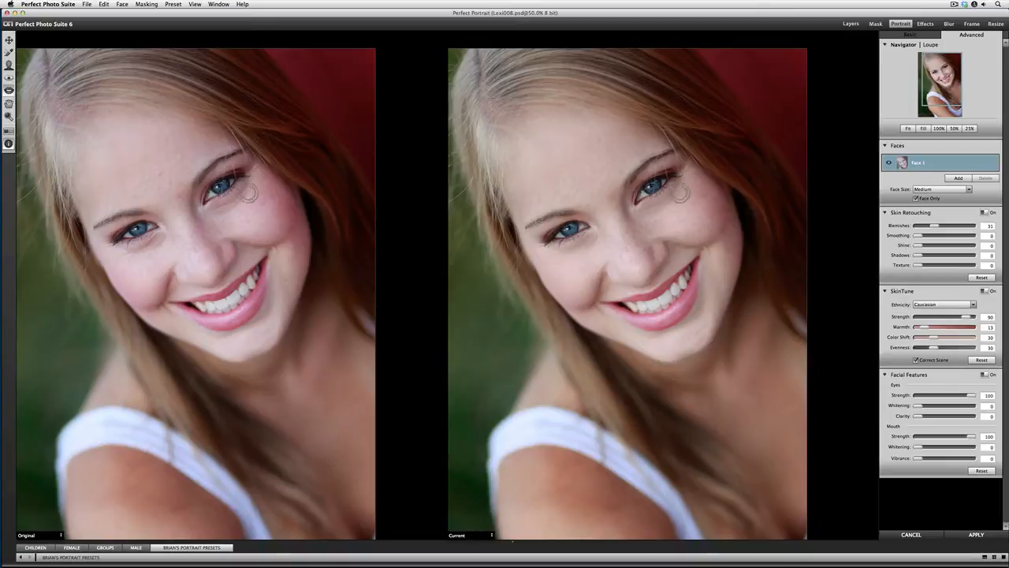
drag(935, 226, 942, 225)
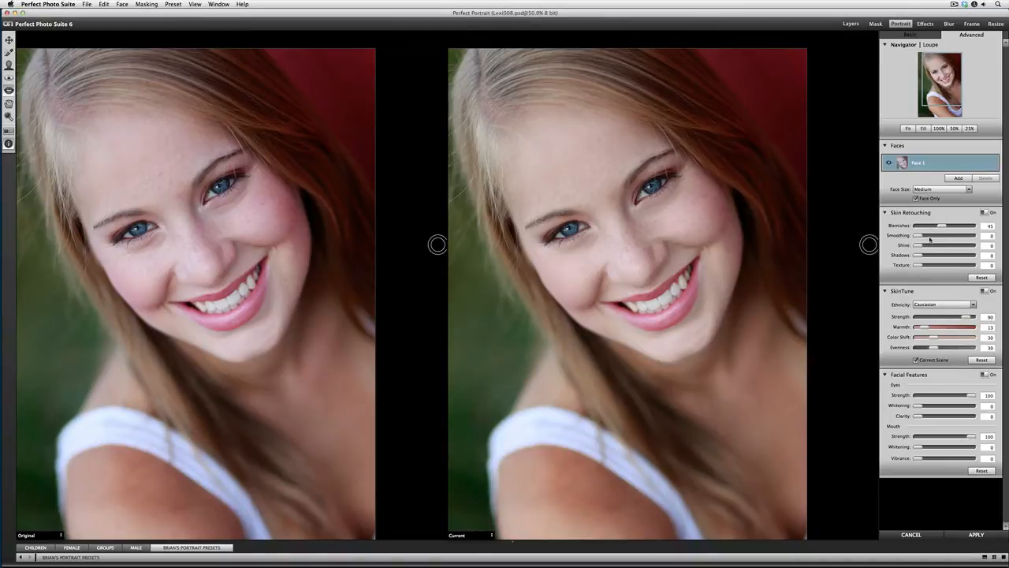
drag(942, 226, 942, 226)
click(924, 236)
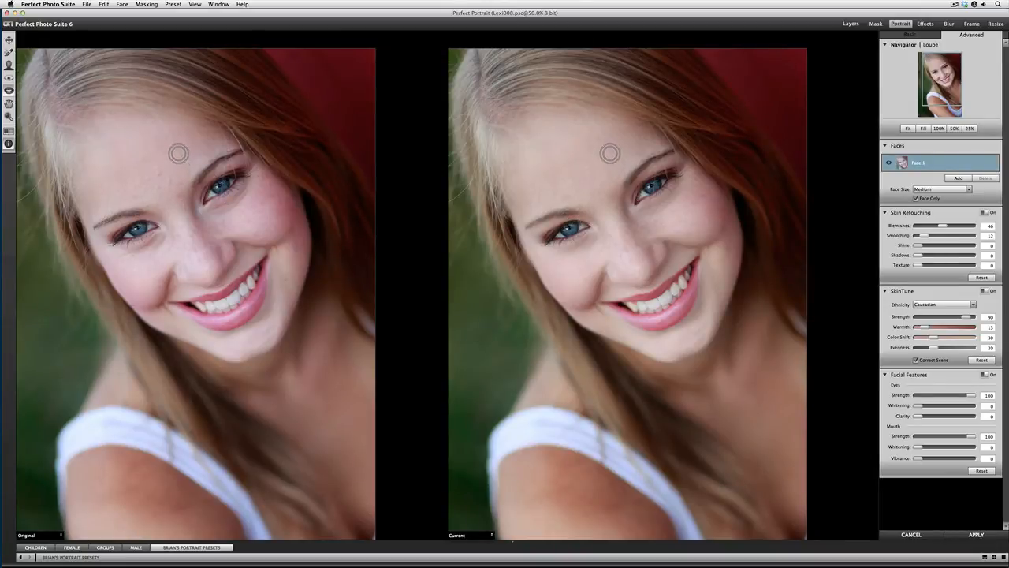
click(927, 235)
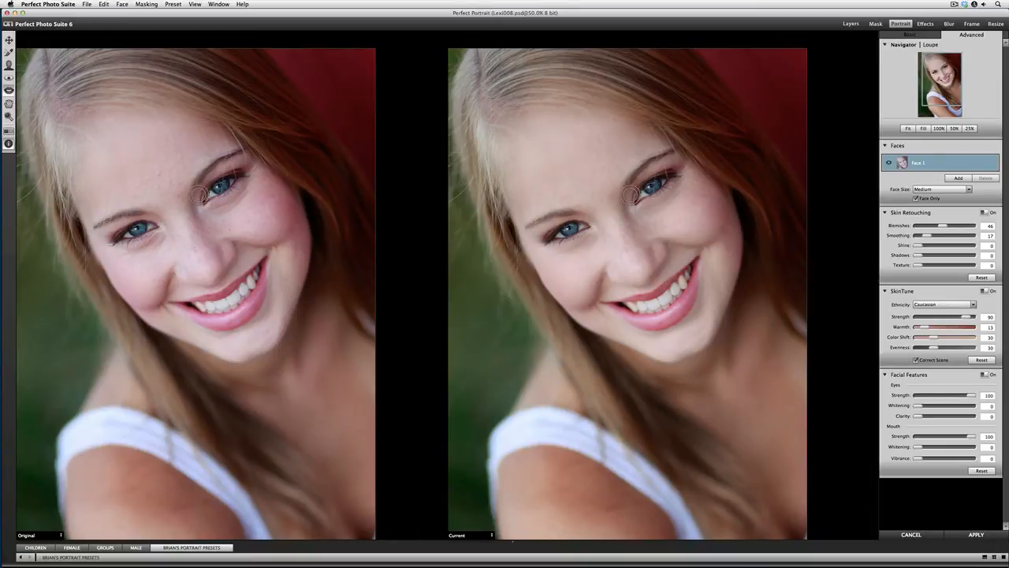
Step: Try Shine at 29, Shadows at 40 and Texture at 37 one at a time, returning each to 0
drag(917, 246, 933, 246)
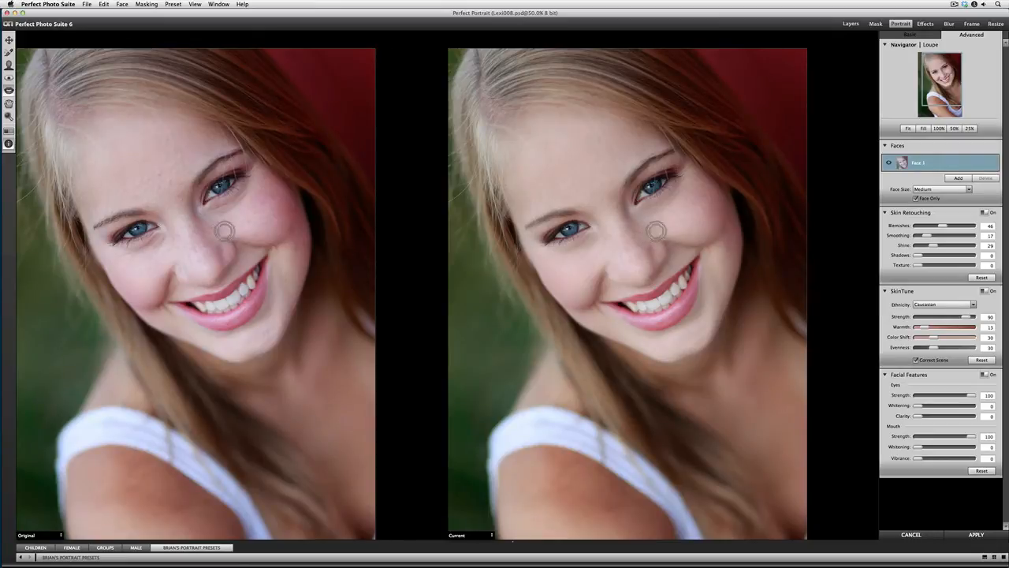
click(912, 247)
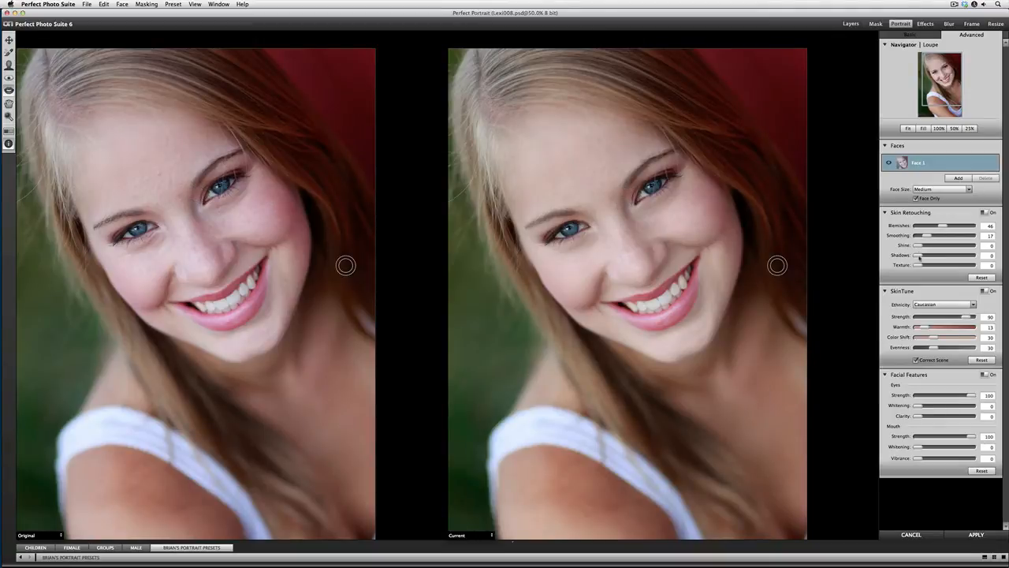
drag(919, 257, 939, 256)
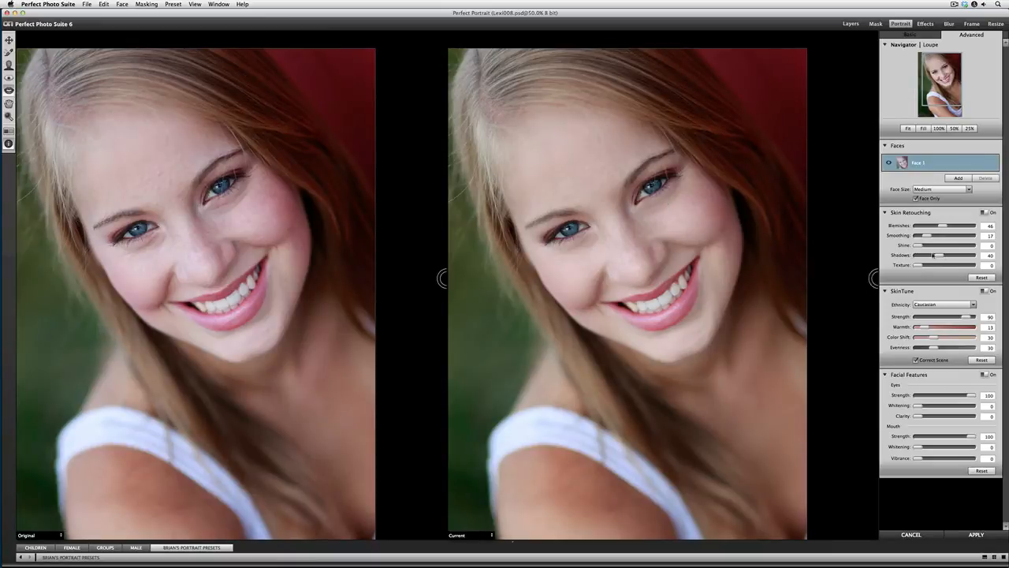
drag(939, 255, 919, 257)
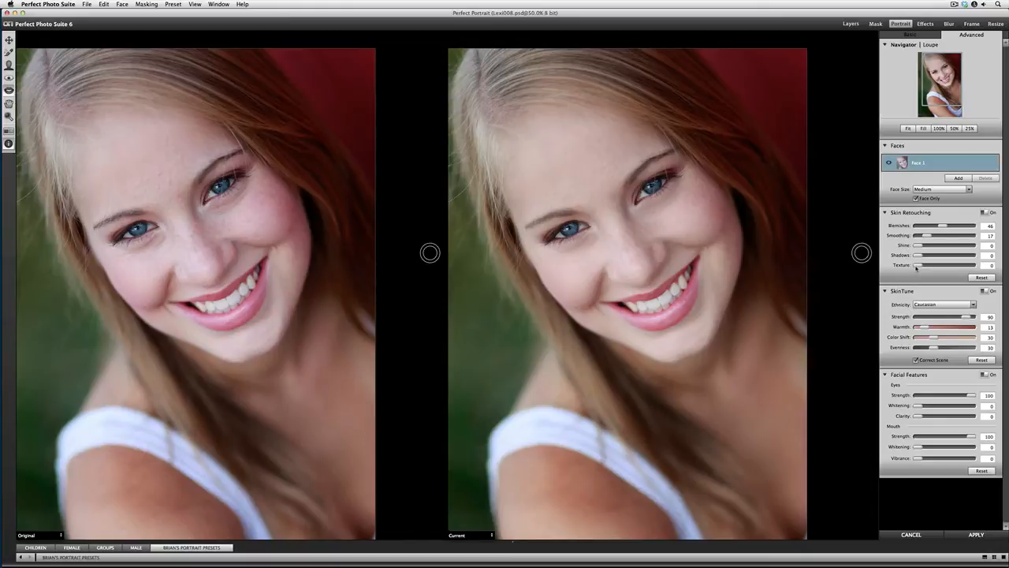
drag(917, 265, 936, 266)
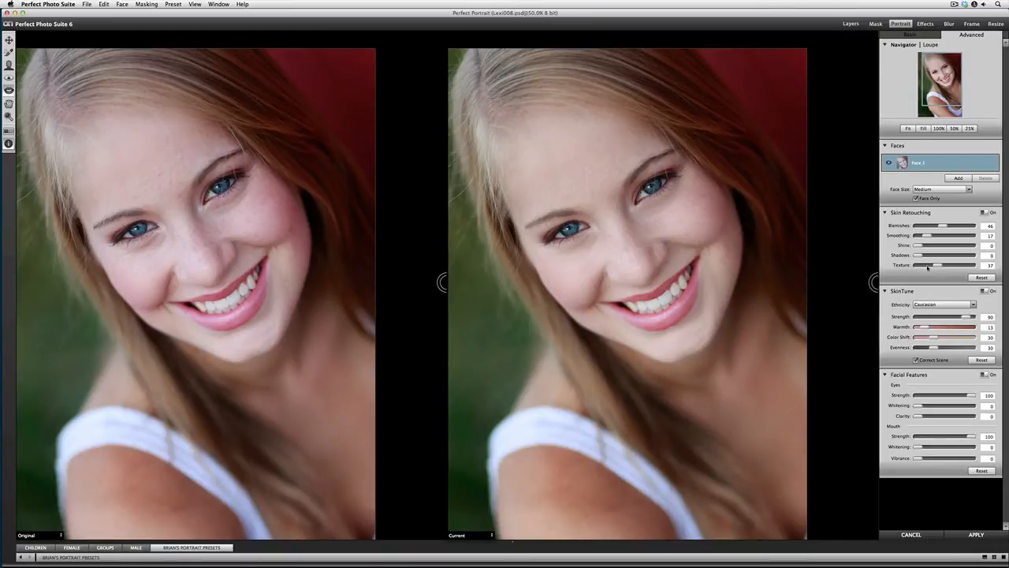
drag(928, 268, 914, 266)
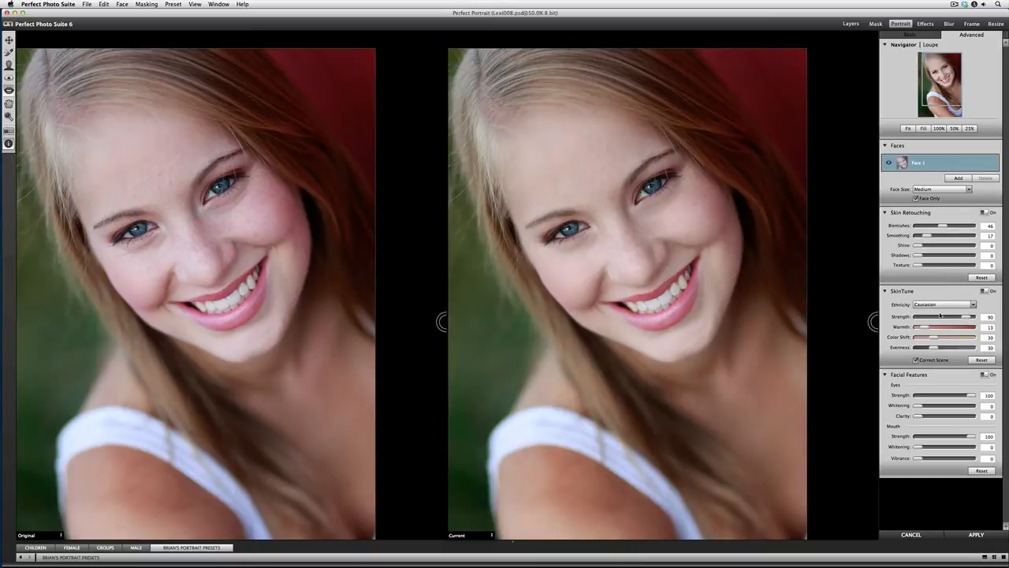
Step: Set the SkinTune Strength to 97 and Color Shift to 36
drag(964, 316, 969, 317)
drag(936, 339, 936, 339)
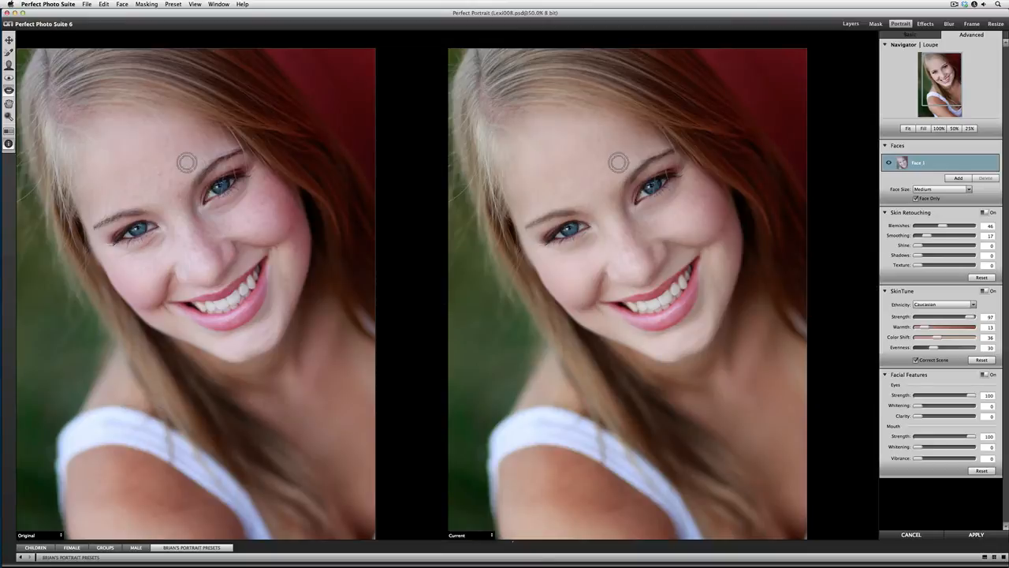
Step: Switch back to the Skin Refine Brush, reopen its options and display the skin mask as an Overlay
click(10, 67)
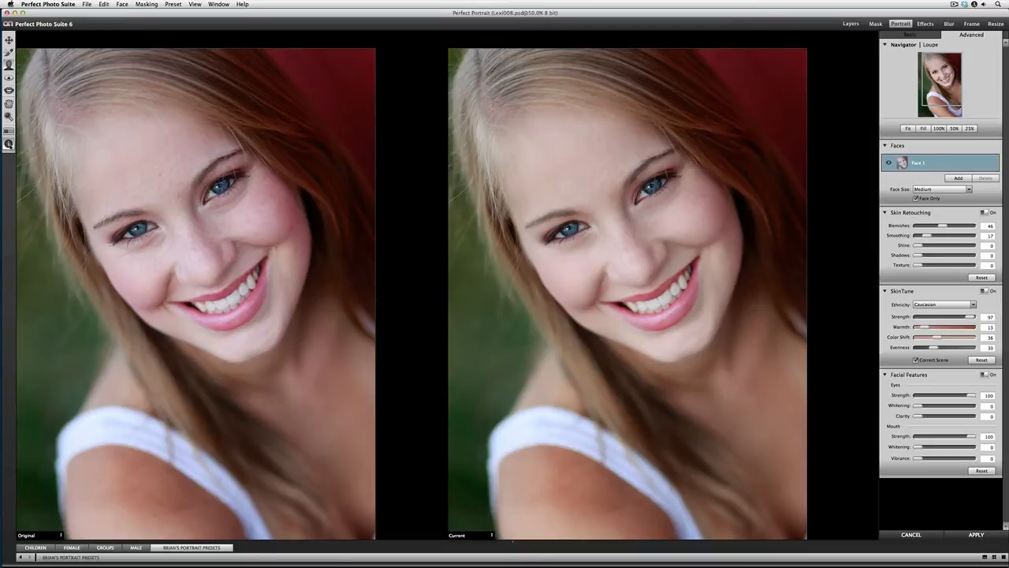
click(10, 145)
click(459, 108)
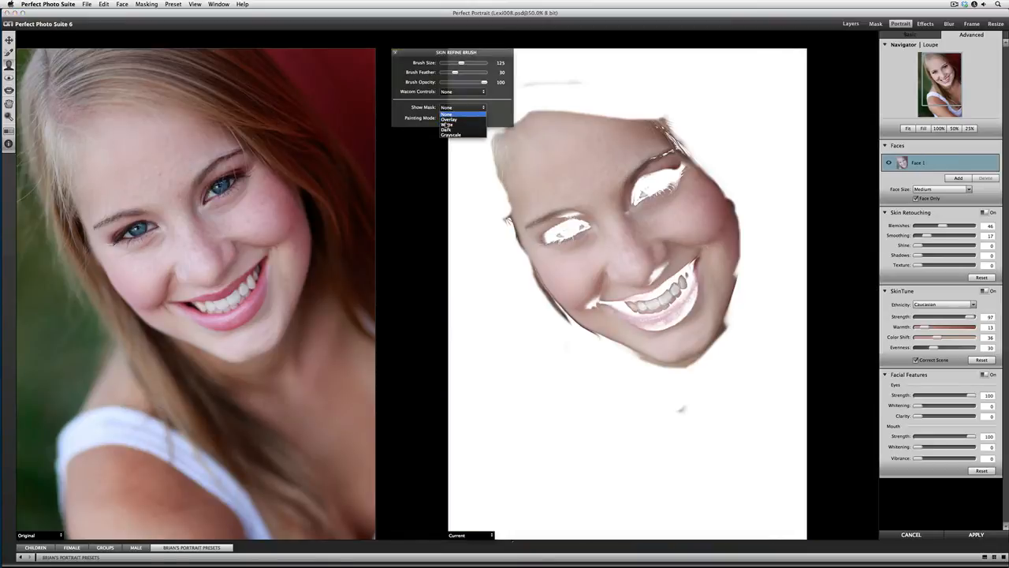
click(446, 116)
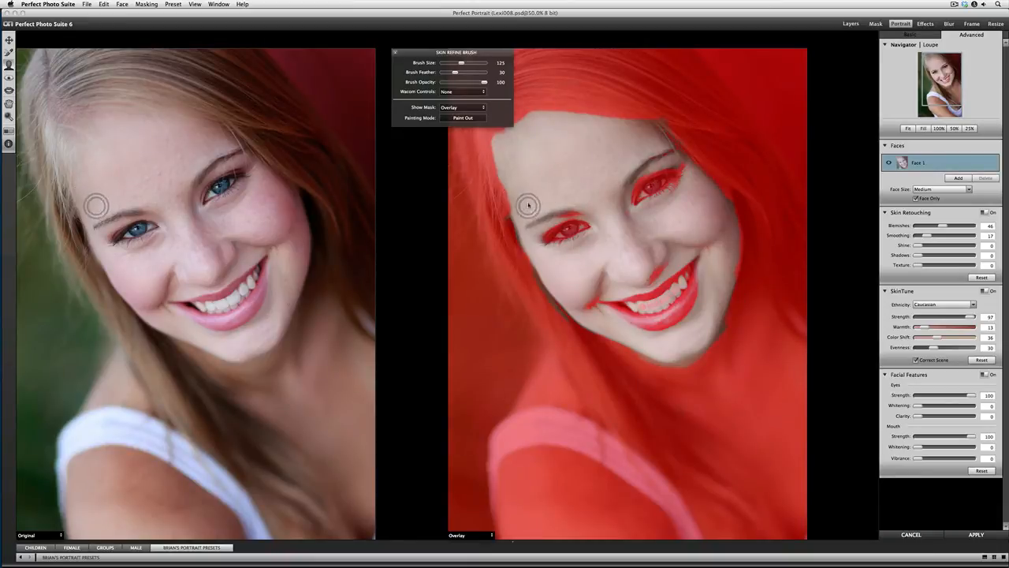
click(445, 108)
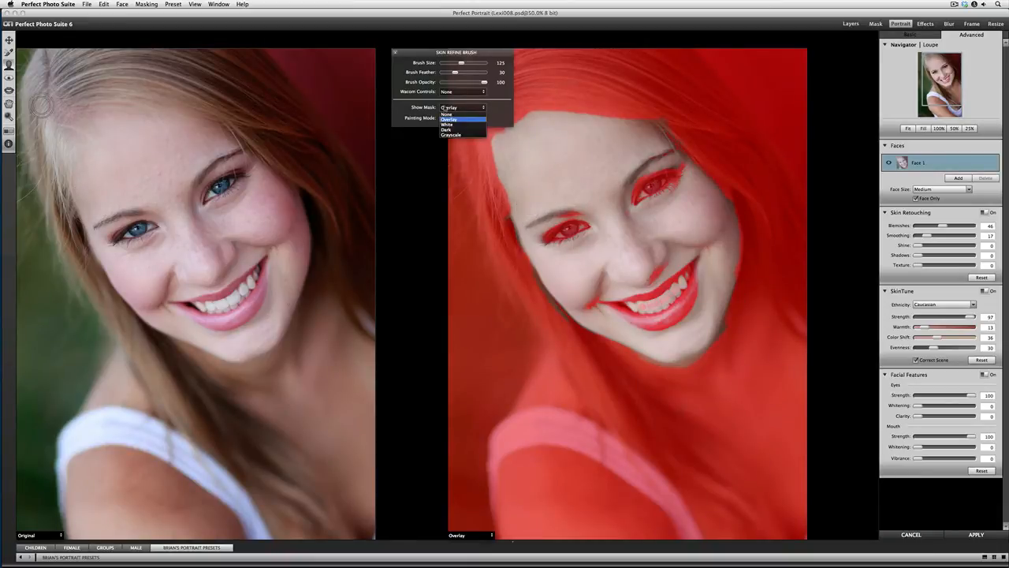
click(400, 67)
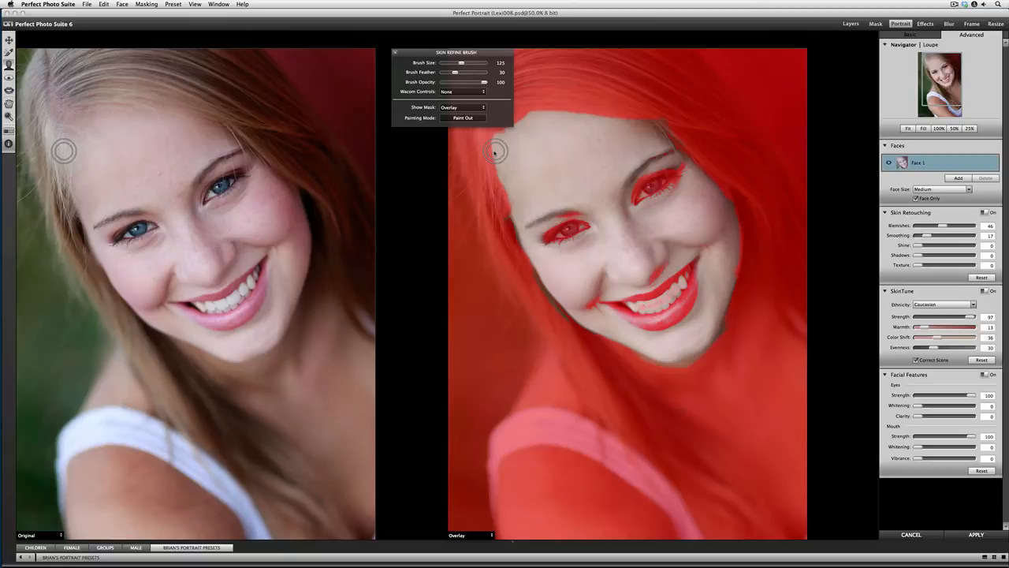
Step: Hide the skin mask overlay, close the brush options, and undo the Face Only change
click(470, 108)
click(447, 114)
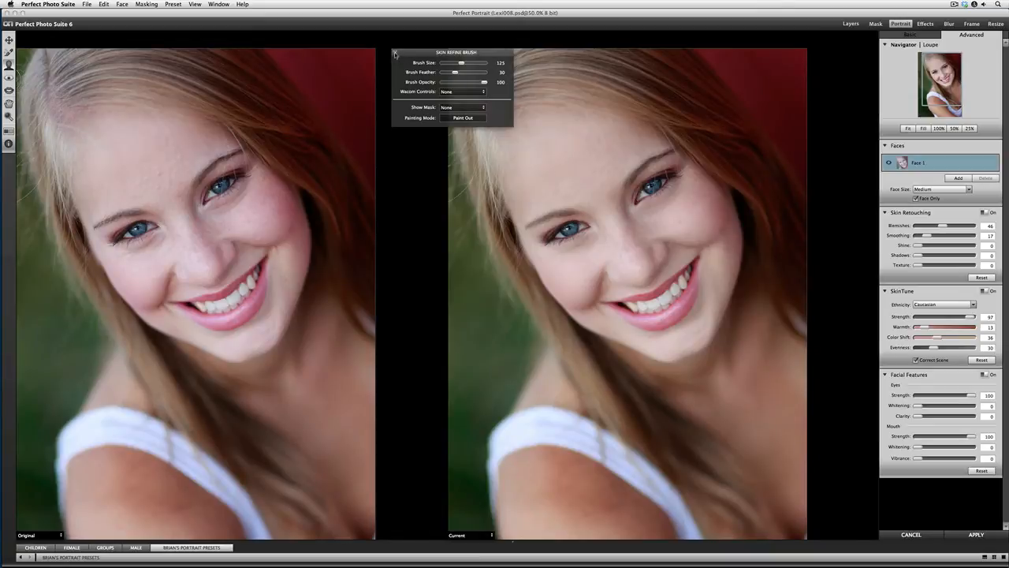
click(395, 53)
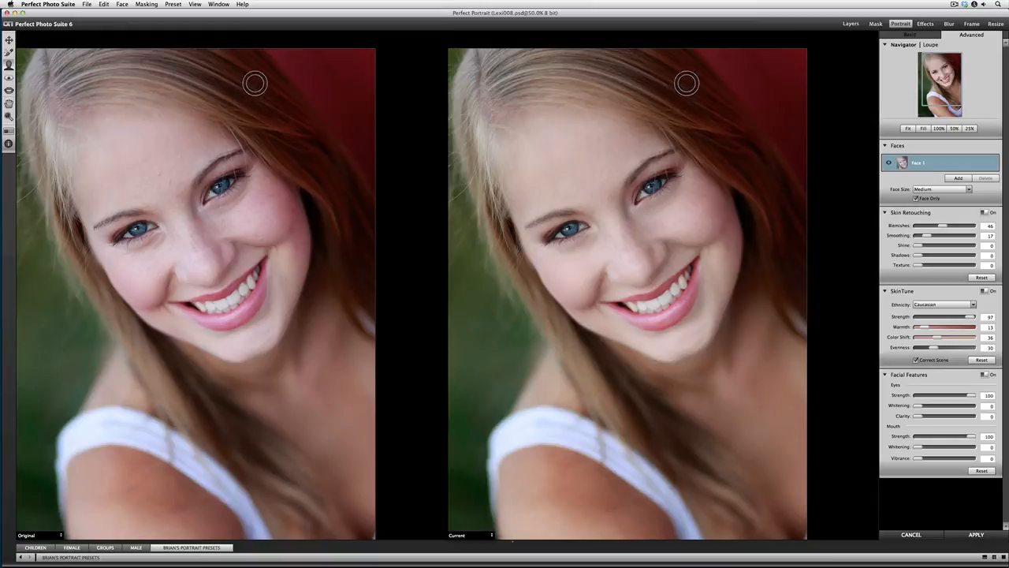
click(8, 104)
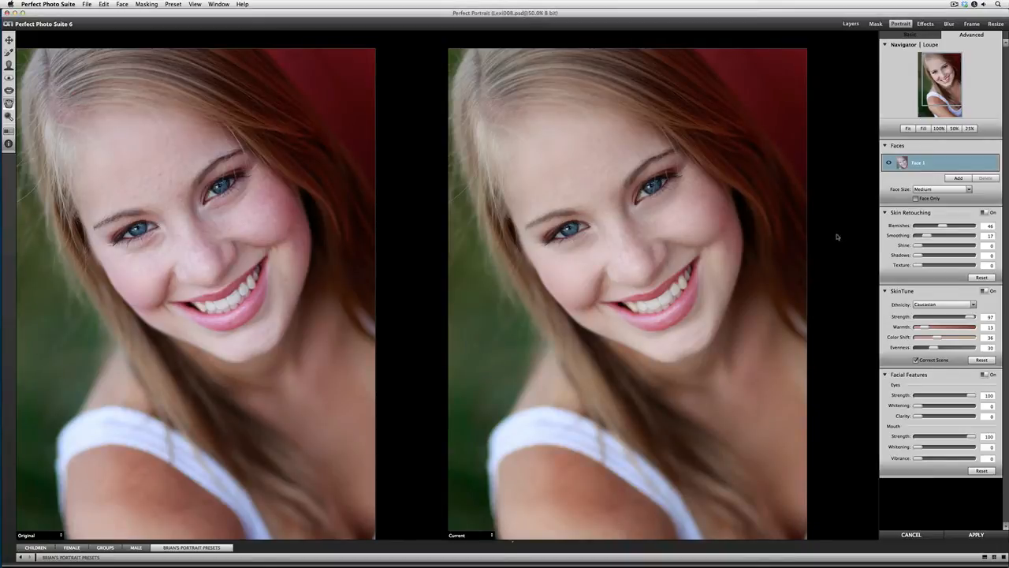
key(super+z)
Step: Set the eyes' Whitening to 53 and Clarity to 49, and the mouth's Whitening to 50 and Vibrance to 66
drag(915, 409, 947, 422)
drag(967, 407, 916, 416)
drag(923, 407, 950, 397)
mouse_move(947, 397)
mouse_down()
mouse_move(973, 397)
mouse_move(952, 407)
mouse_move(967, 416)
mouse_move(942, 422)
mouse_move(945, 407)
mouse_up()
click(961, 407)
drag(920, 447, 953, 458)
key(super+0)
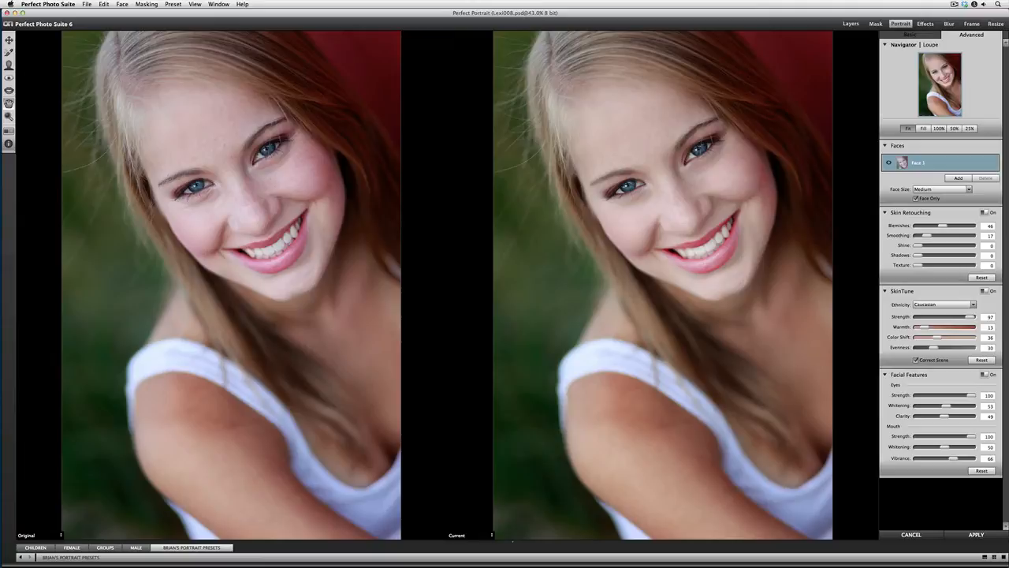
Step: Look through the Female, Children, Groups, Male and Brian's Portrait Presets categories, then collapse the preset browser
key(super+Tab)
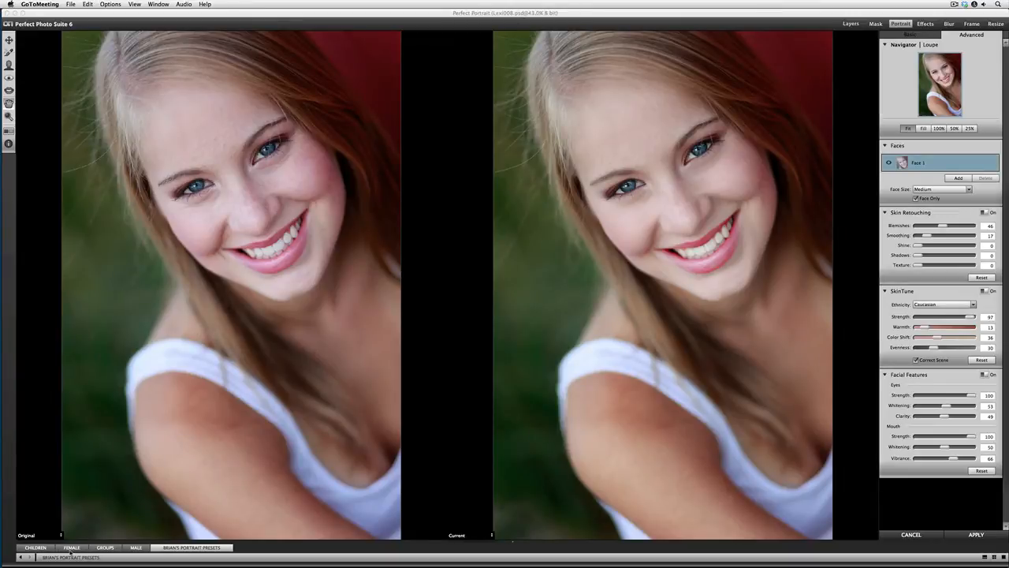
click(70, 548)
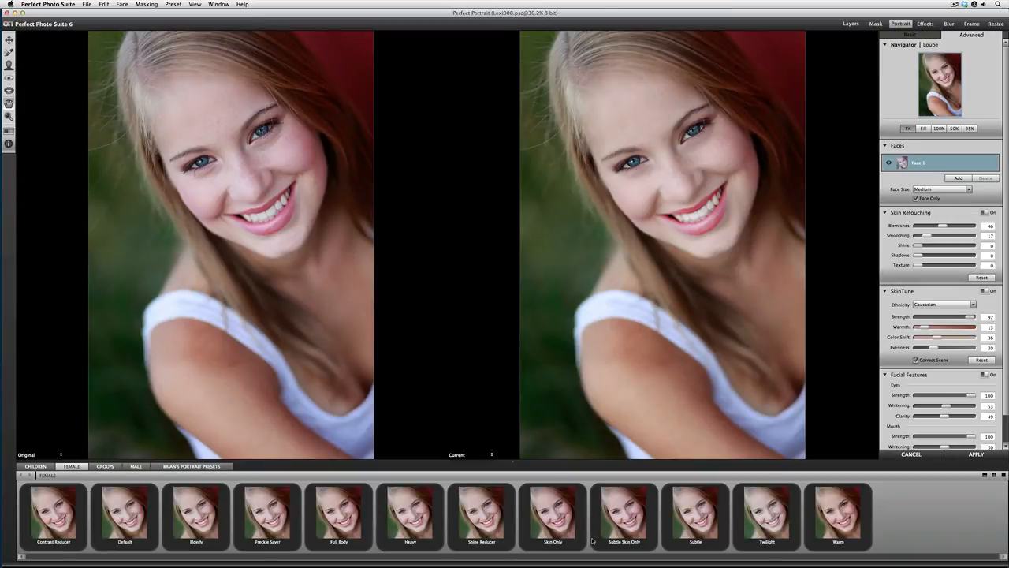
click(36, 466)
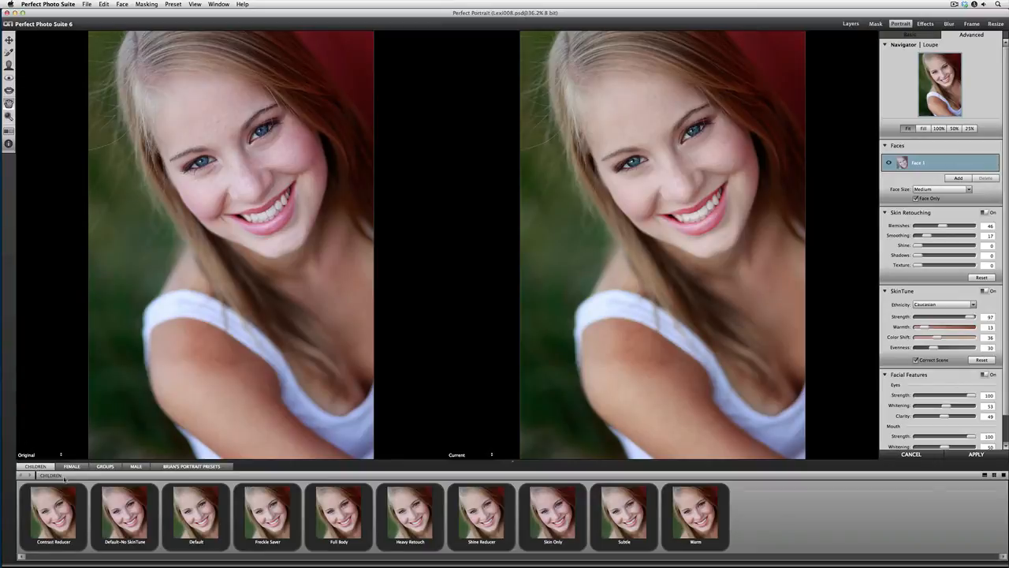
click(71, 466)
click(105, 466)
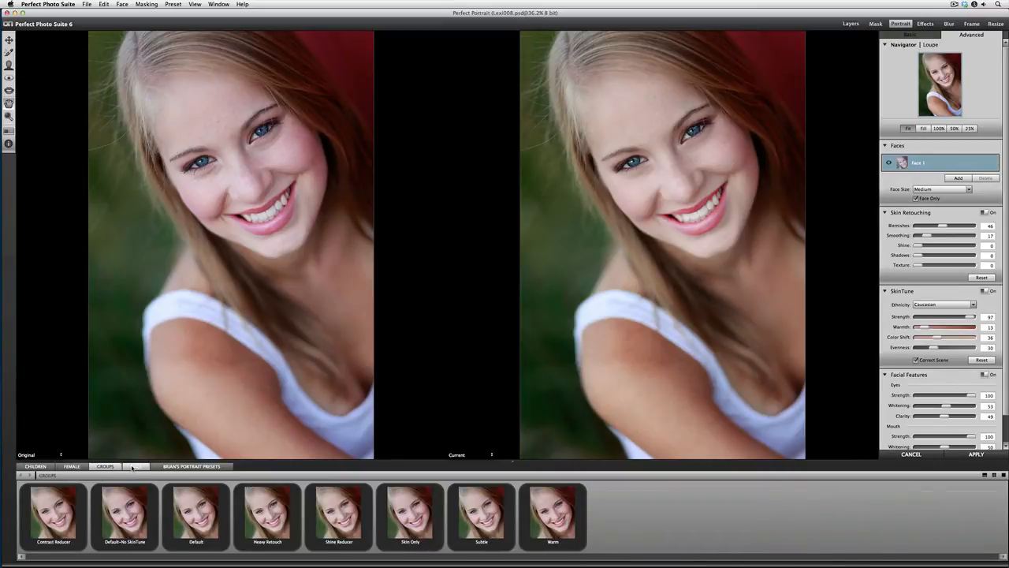
click(134, 466)
click(167, 467)
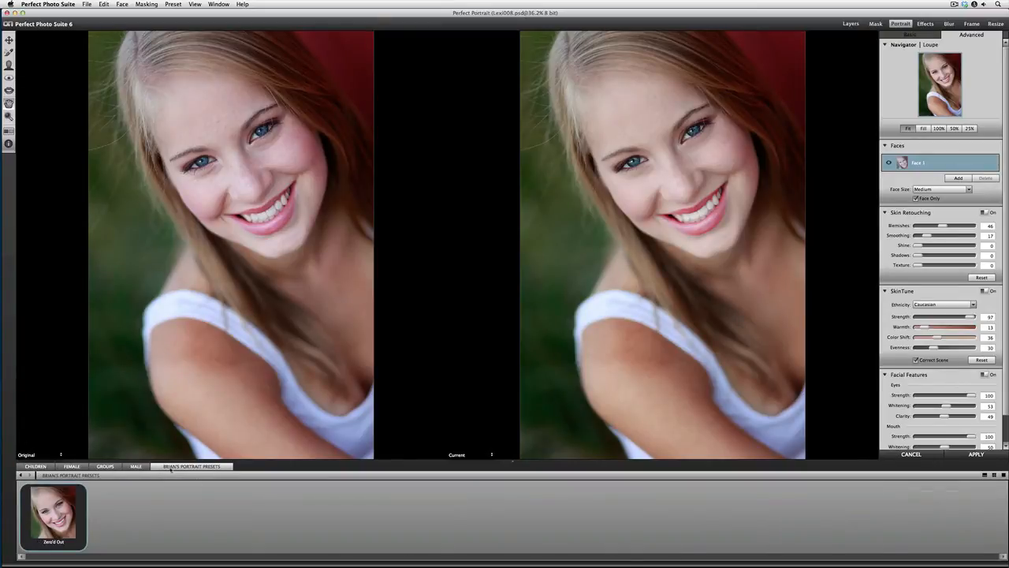
click(79, 468)
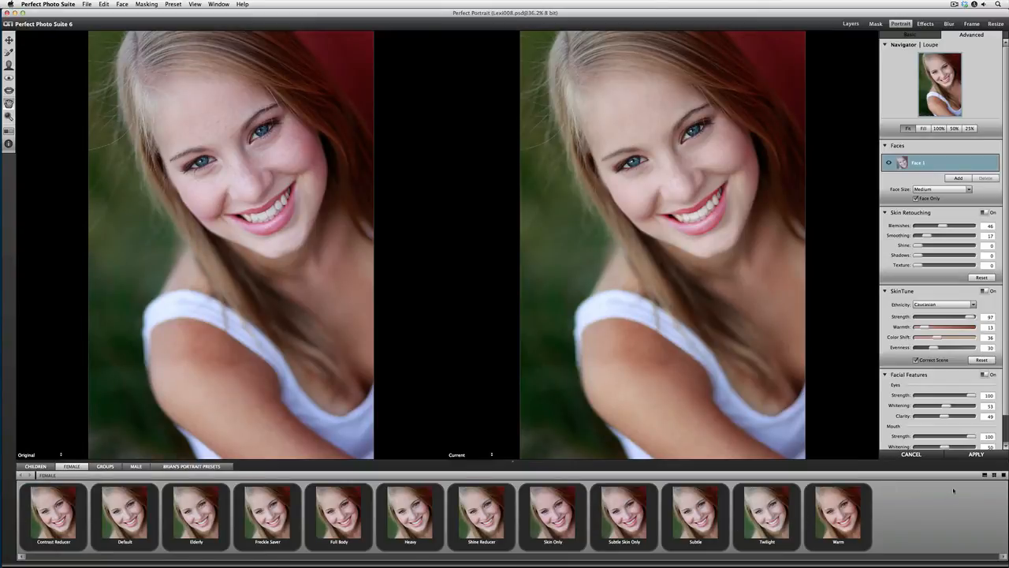
click(1003, 476)
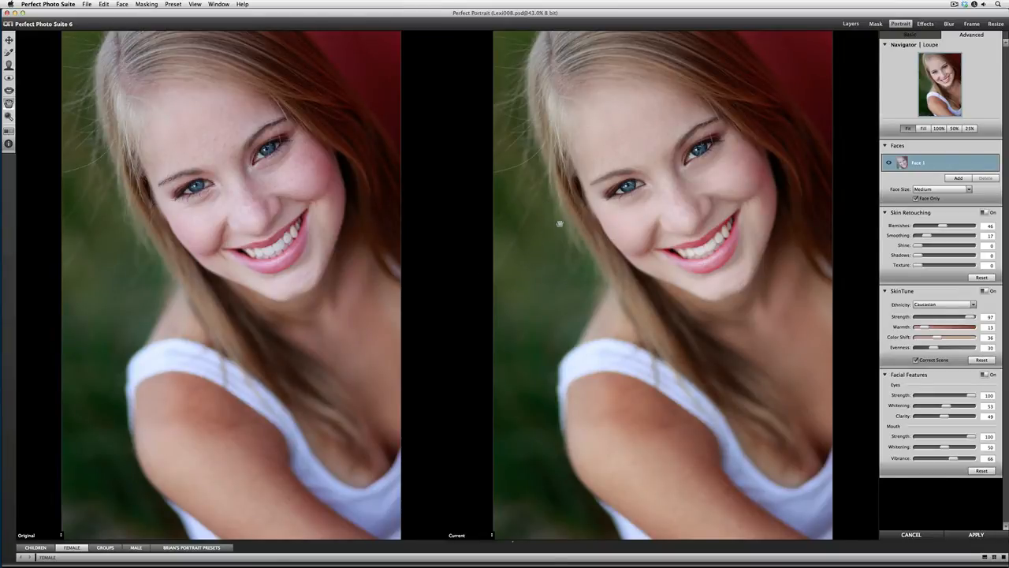
Step: Compare the portrait with SkinTune's Correct Scene option off and on
click(915, 361)
click(916, 361)
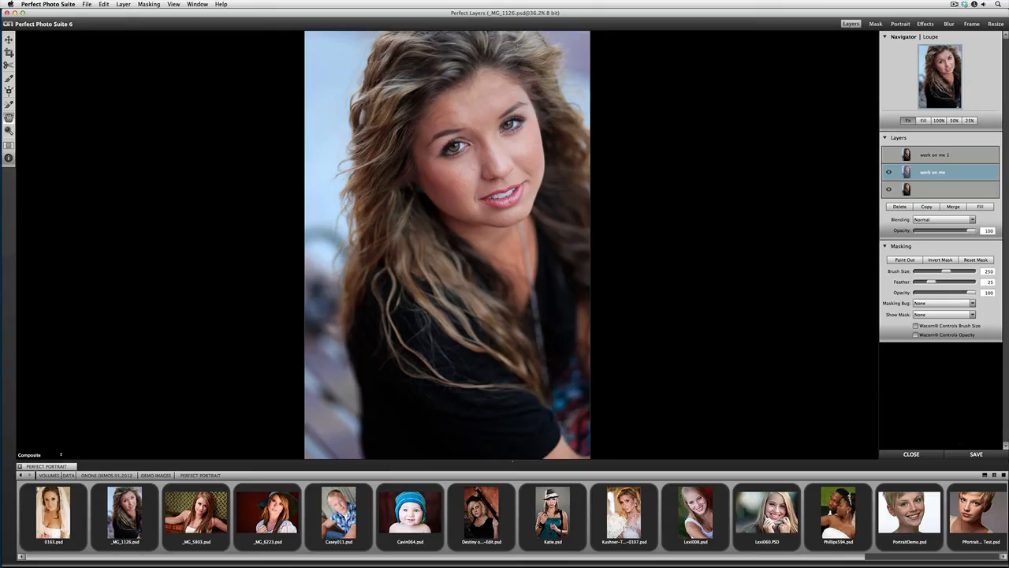
Step: Send the _MG_1126.psd portrait to the Portrait module and show the original and current versions side by side, fitted to the face
click(898, 24)
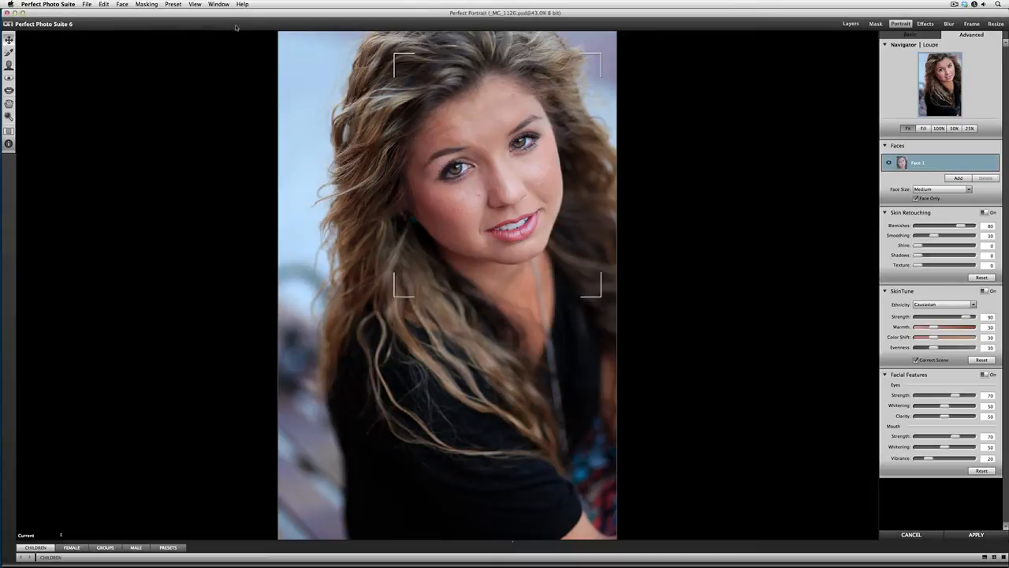
click(193, 4)
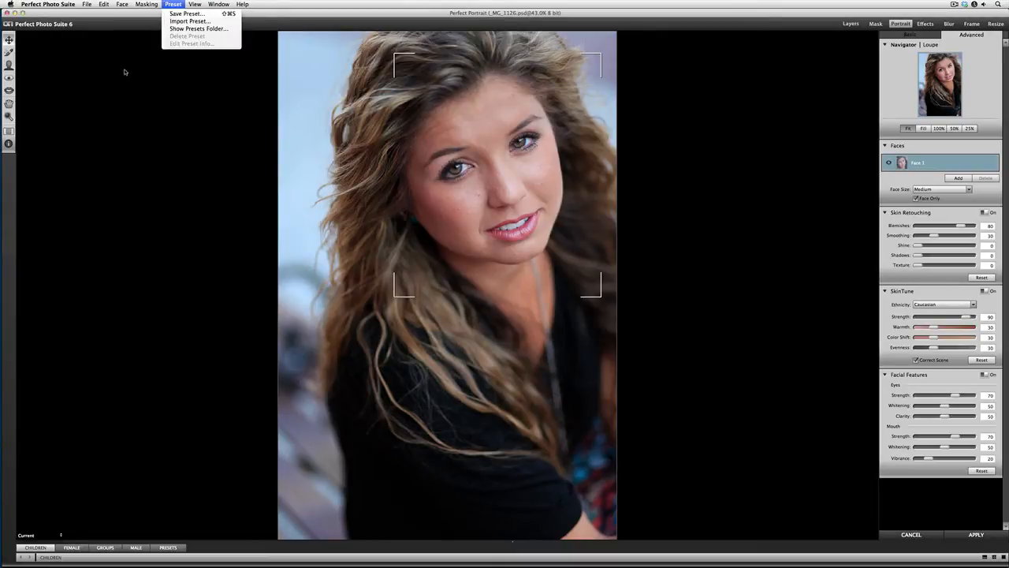
click(68, 159)
click(8, 131)
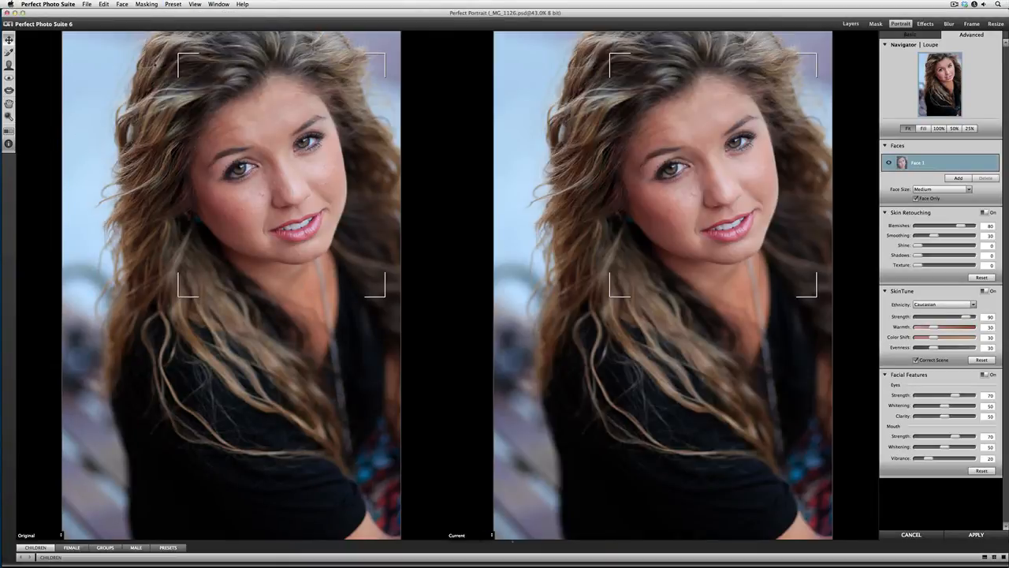
click(210, 4)
mouse_move(195, 4)
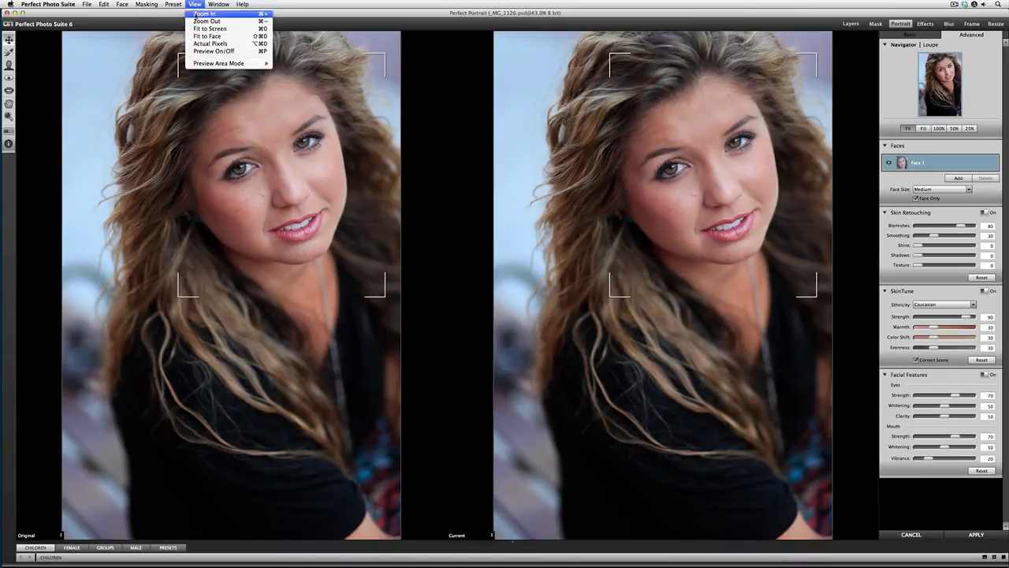
click(207, 35)
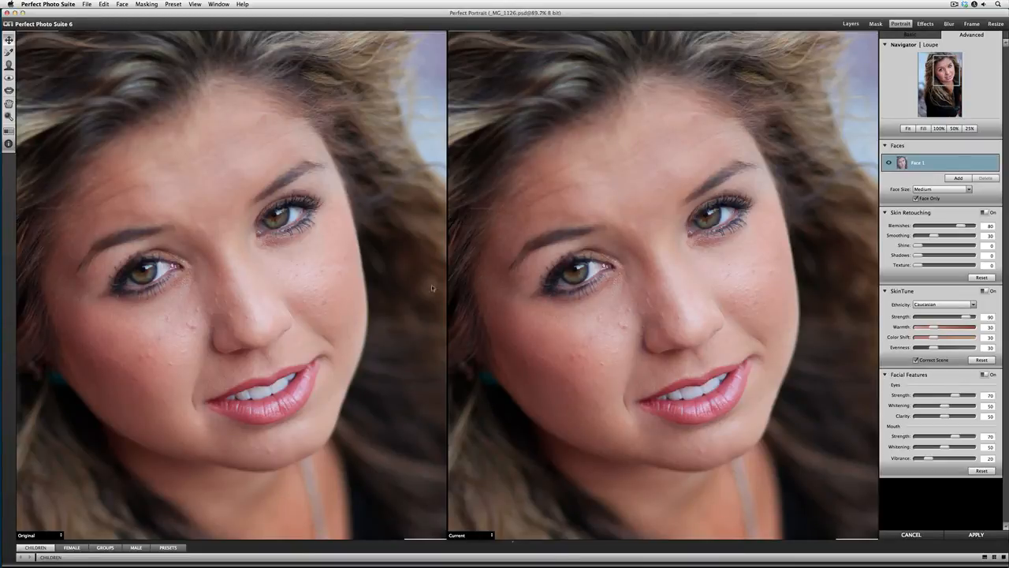
Step: Apply the Zero'd Out preset from Brian's Portrait Presets and collapse the preset browser
click(166, 547)
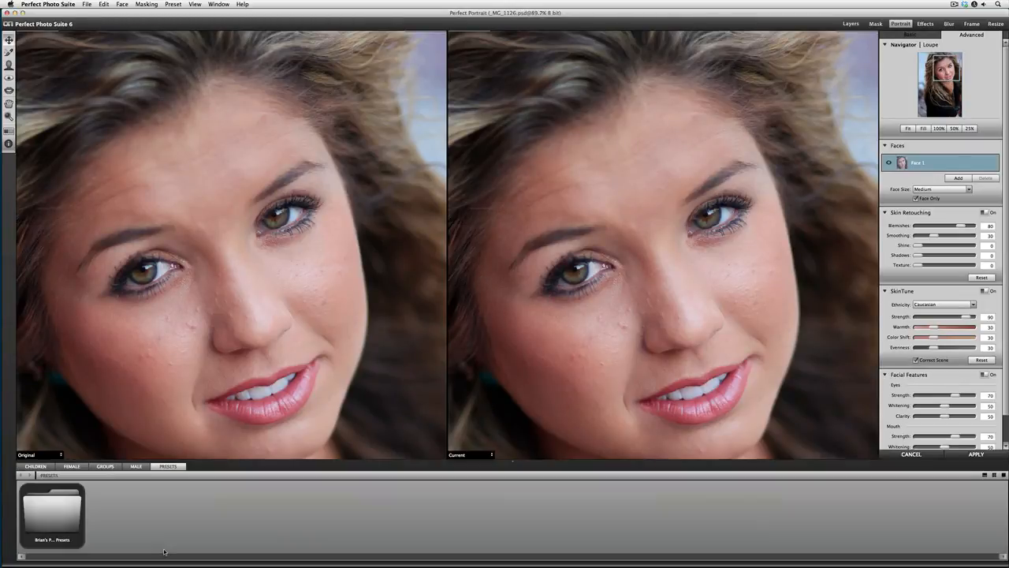
double_click(48, 507)
click(51, 511)
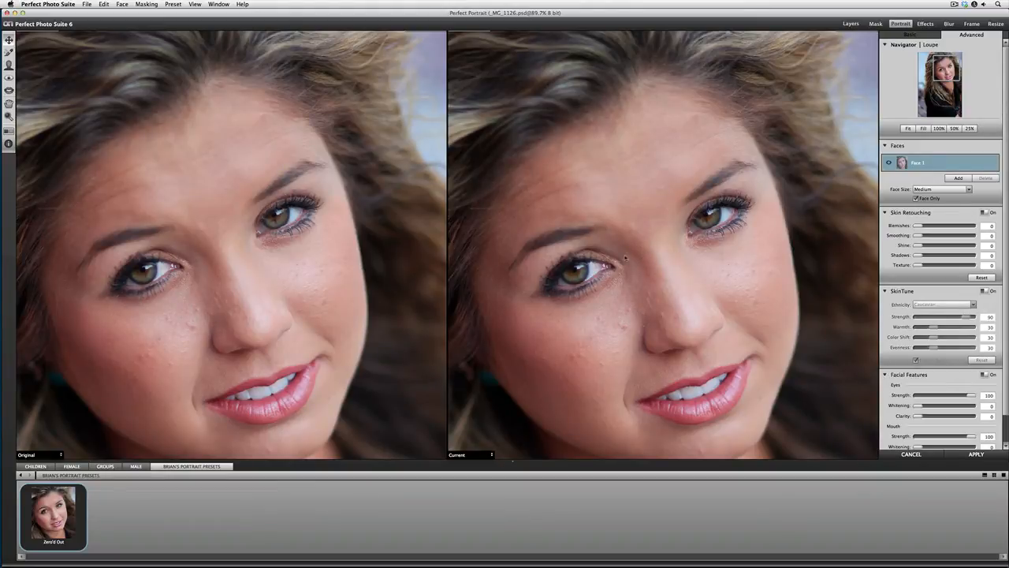
click(1002, 474)
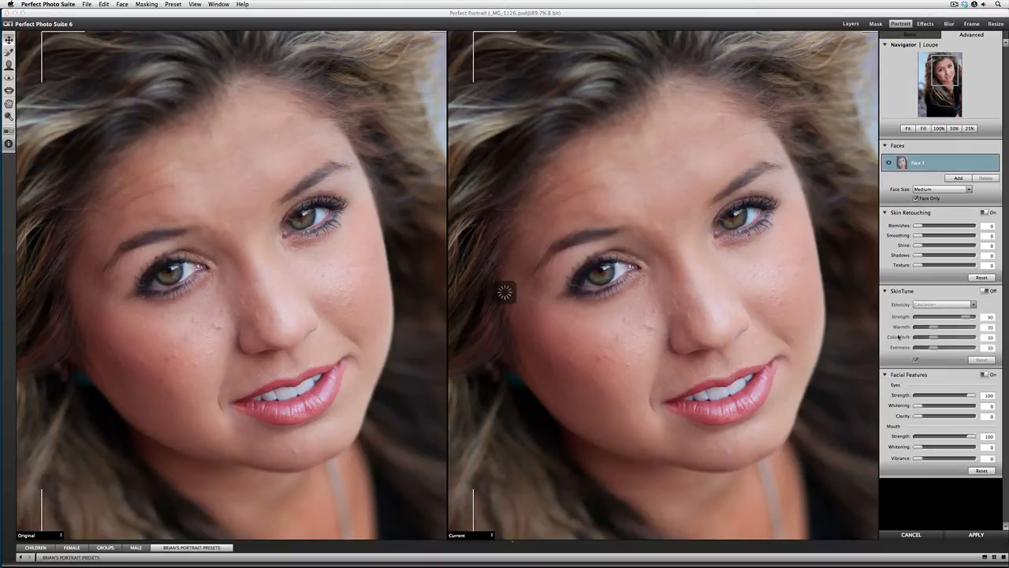
Step: Turn SkinTune on and compare the skin tone without and with the correction
click(942, 316)
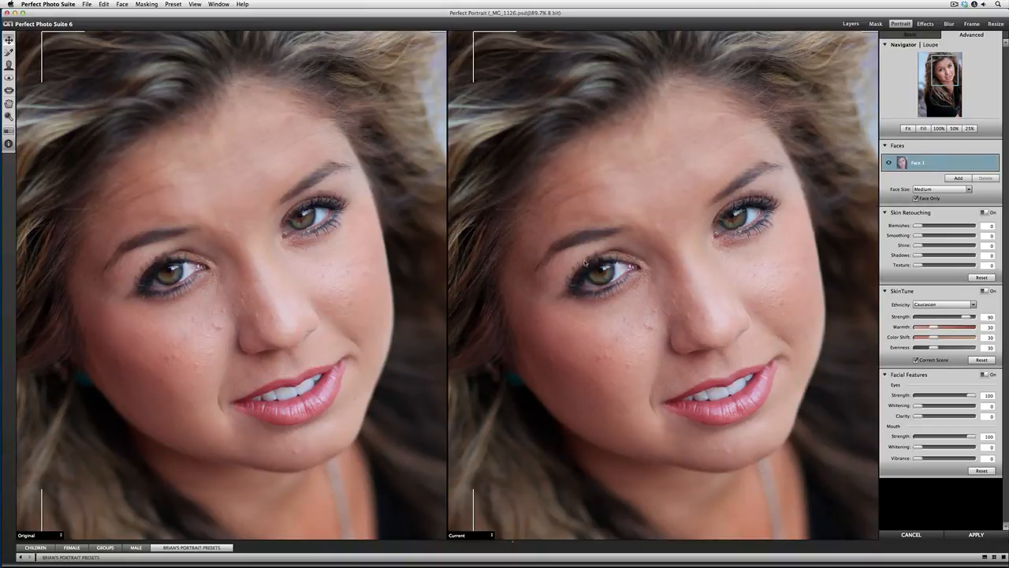
key(super+z)
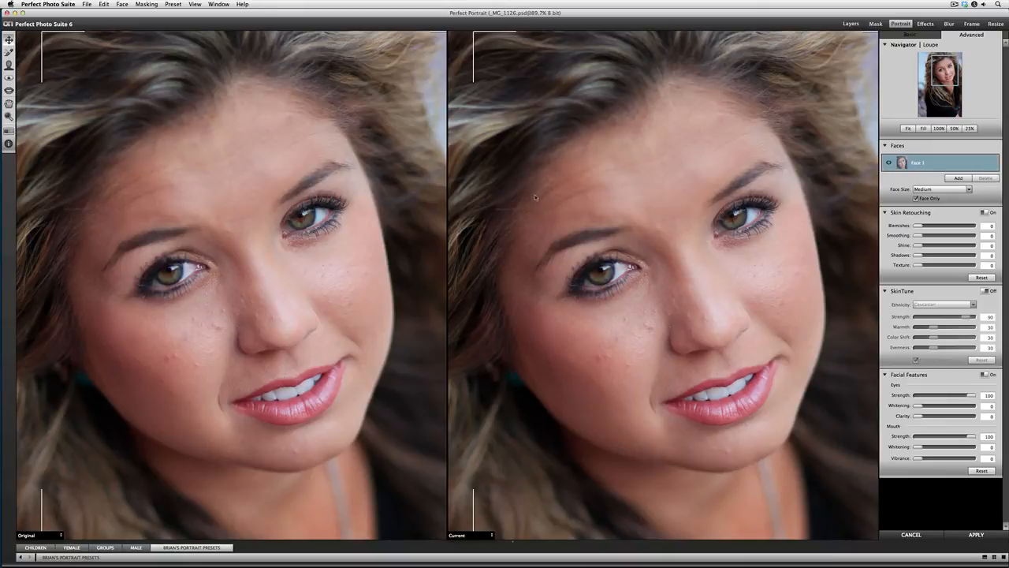
key(super+shift+z)
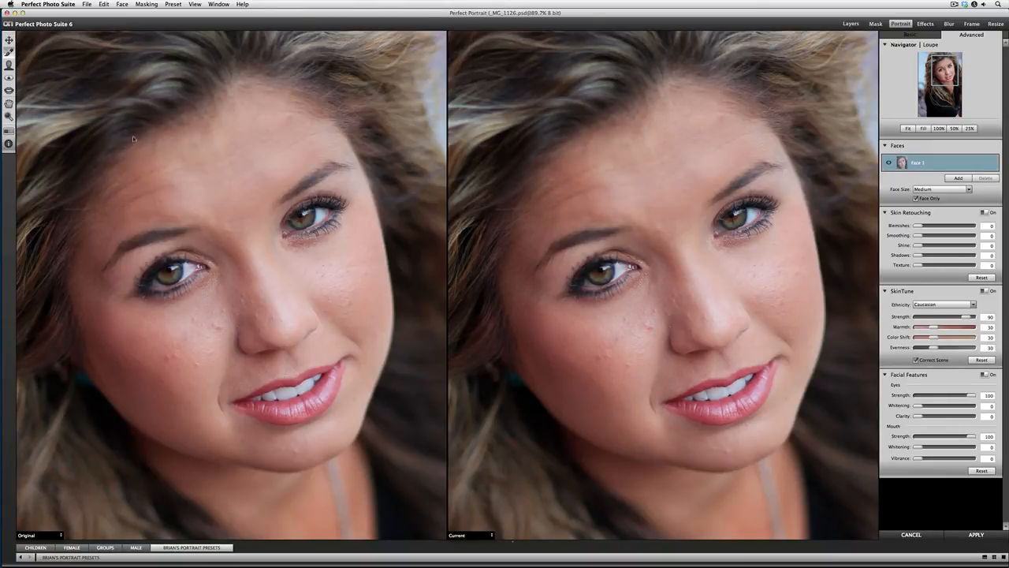
Step: Remove the blemishes on the cheek, nose and chin with the Retouch Brush at full opacity
drag(653, 327, 643, 325)
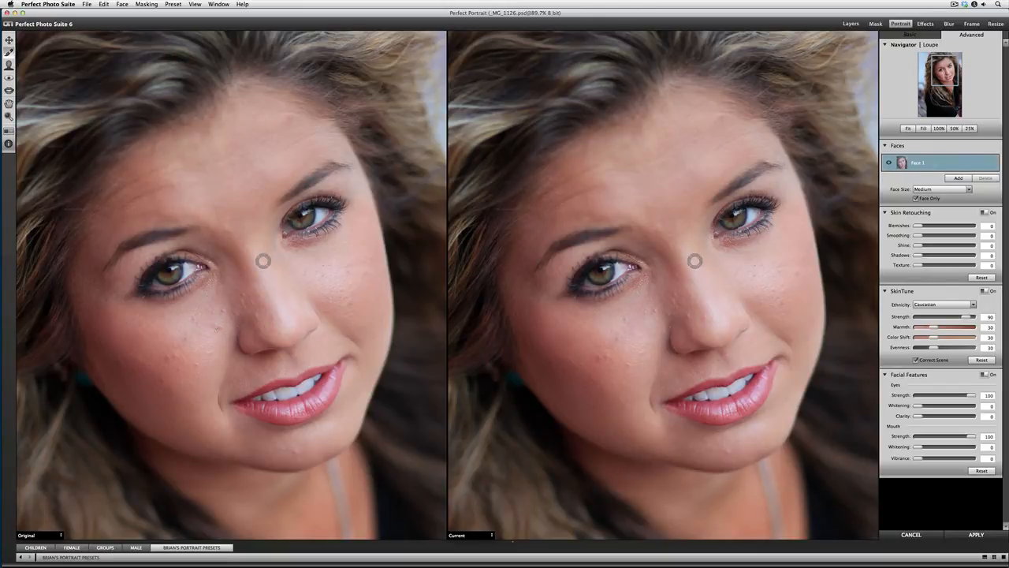
click(653, 311)
click(687, 317)
click(707, 317)
click(625, 366)
drag(676, 295, 674, 302)
click(669, 325)
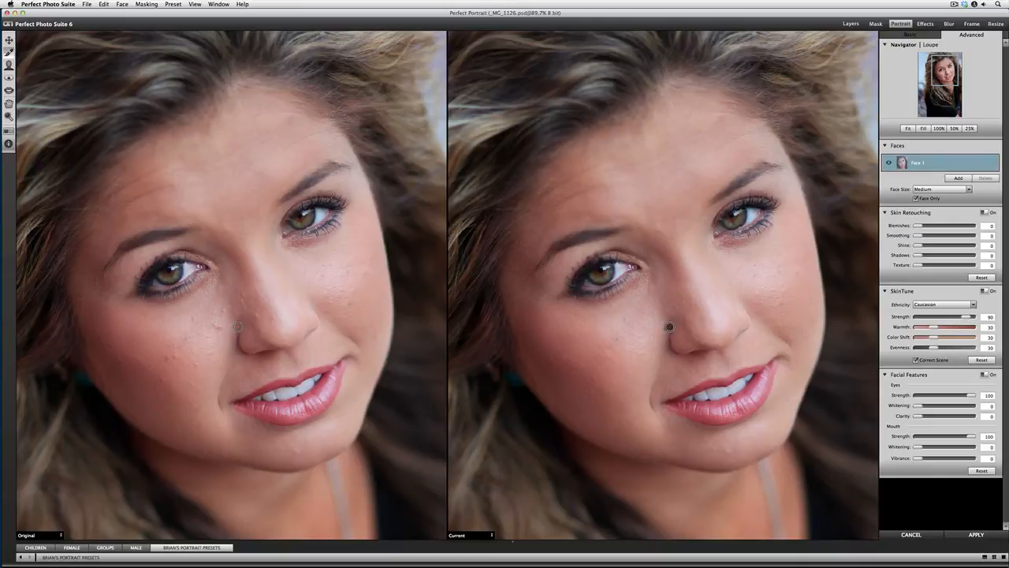
click(725, 452)
click(697, 302)
Step: Lower the Retouch Brush opacity and soften the crease beside the mouth and the spots on the opposite cheek
click(11, 143)
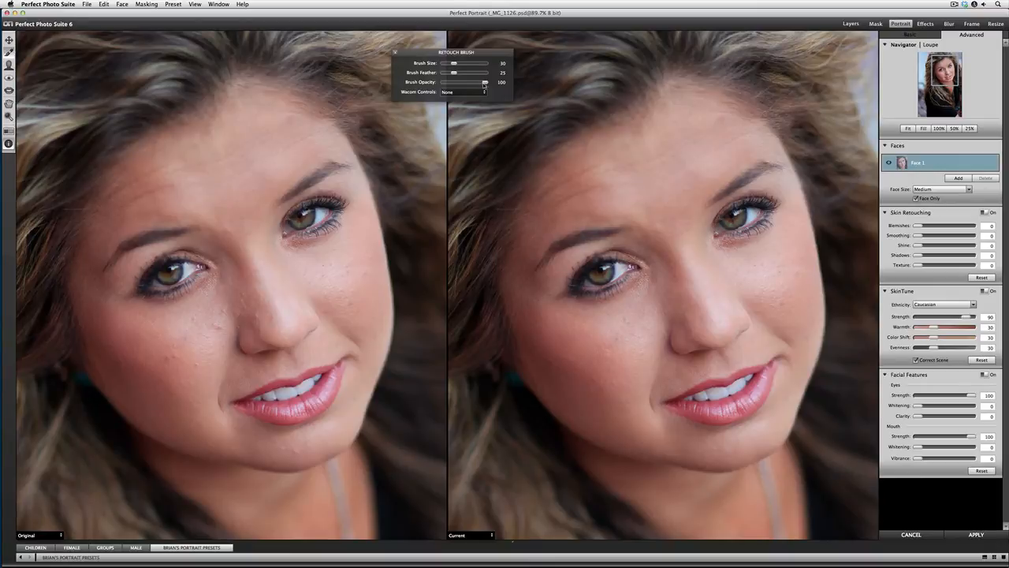
drag(479, 82, 454, 84)
key(bracketright)
key(bracketright)
key(bracketleft)
drag(653, 409, 656, 380)
key(bracketleft)
drag(649, 403, 660, 378)
drag(790, 352, 771, 331)
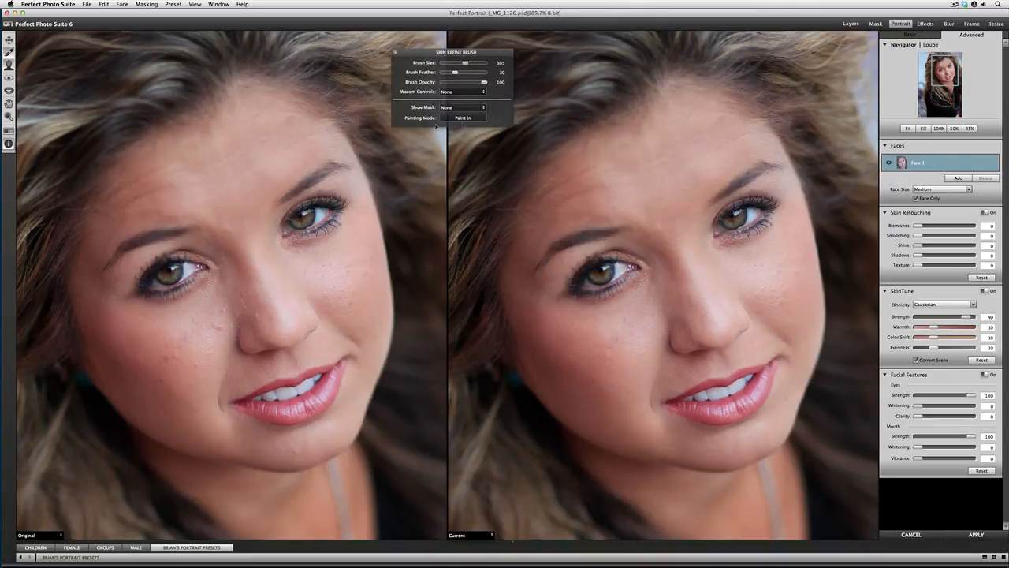
Step: Show the skin mask as an Overlay and, at brush size 150, paint in the missing side of the face and paint out the neck and hair
click(463, 107)
click(449, 119)
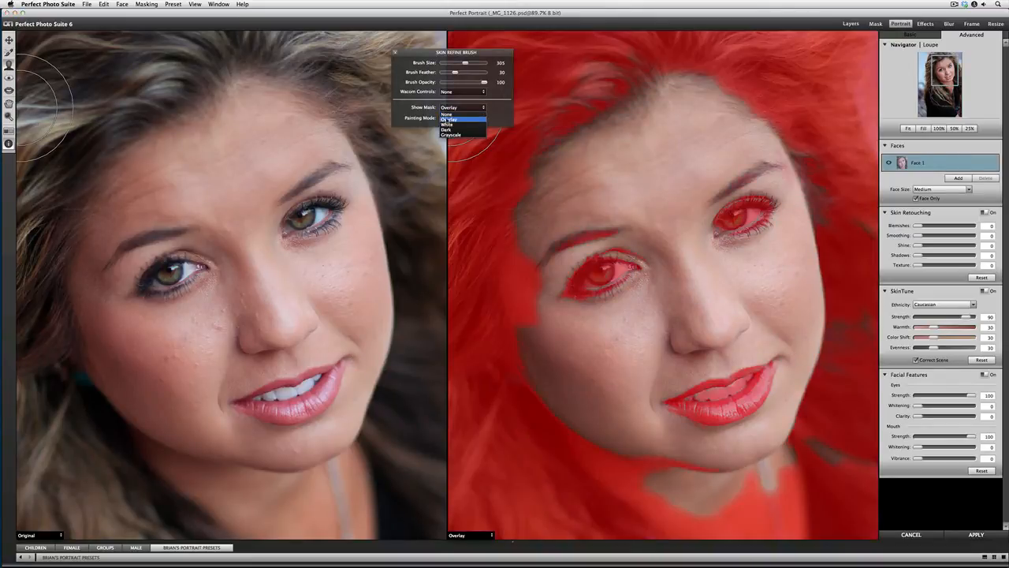
key(bracketleft)
mouse_move(538, 275)
mouse_down()
mouse_move(536, 302)
mouse_move(531, 241)
mouse_move(545, 339)
mouse_up()
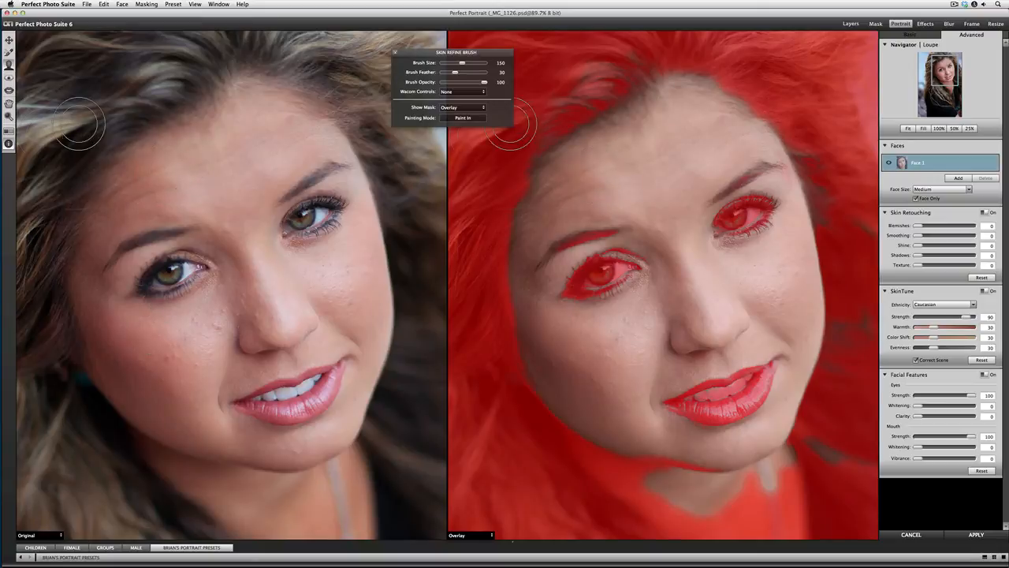
click(462, 118)
mouse_move(698, 508)
mouse_down()
mouse_move(658, 491)
mouse_move(774, 499)
mouse_move(722, 494)
mouse_move(805, 471)
mouse_up()
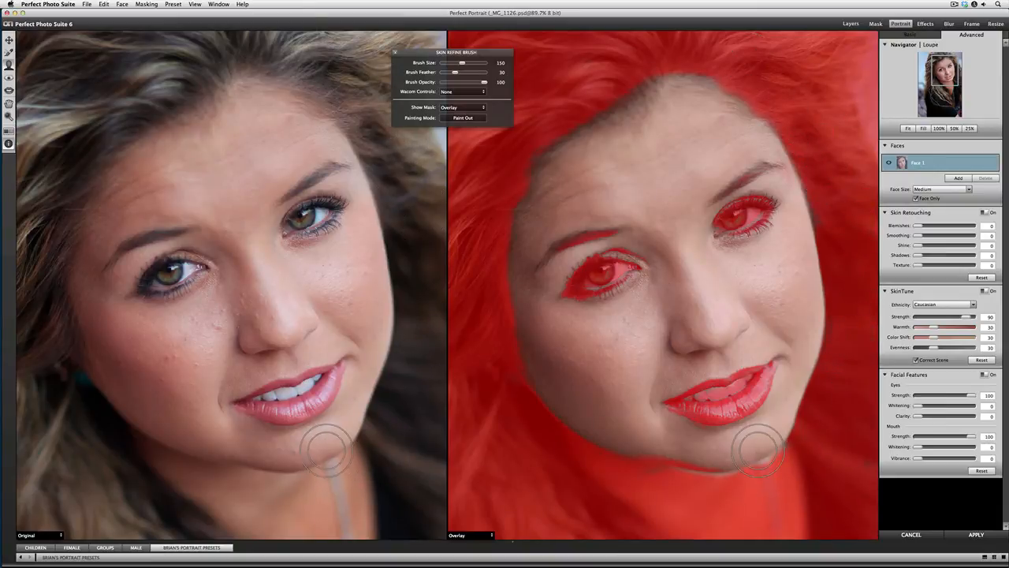
Step: Paint both eyebrows into the eye mask with the Eye Refine Brush at size 30
click(9, 79)
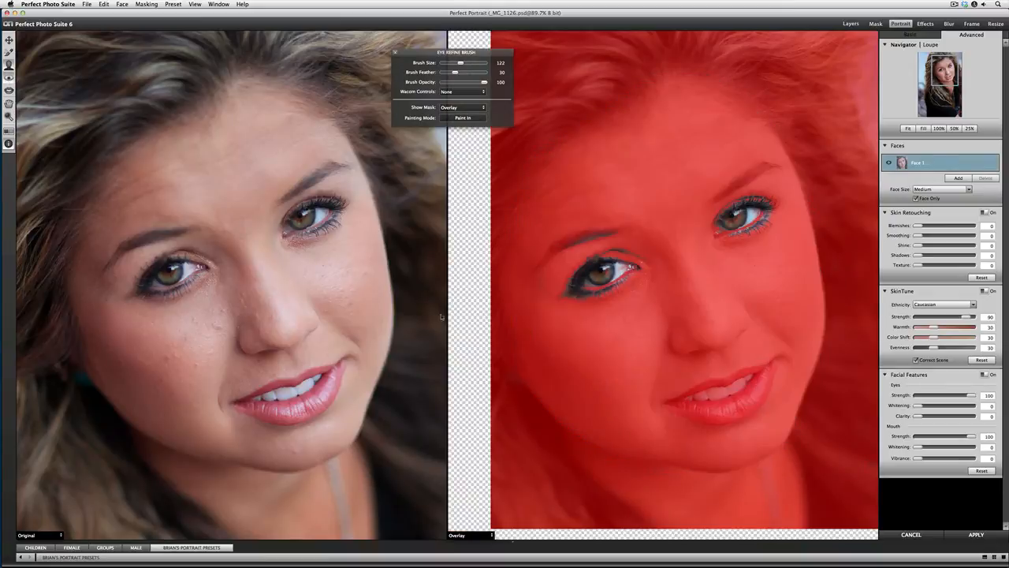
key(bracketleft)
key(bracketleft)
key(bracketleft)
key(bracketleft)
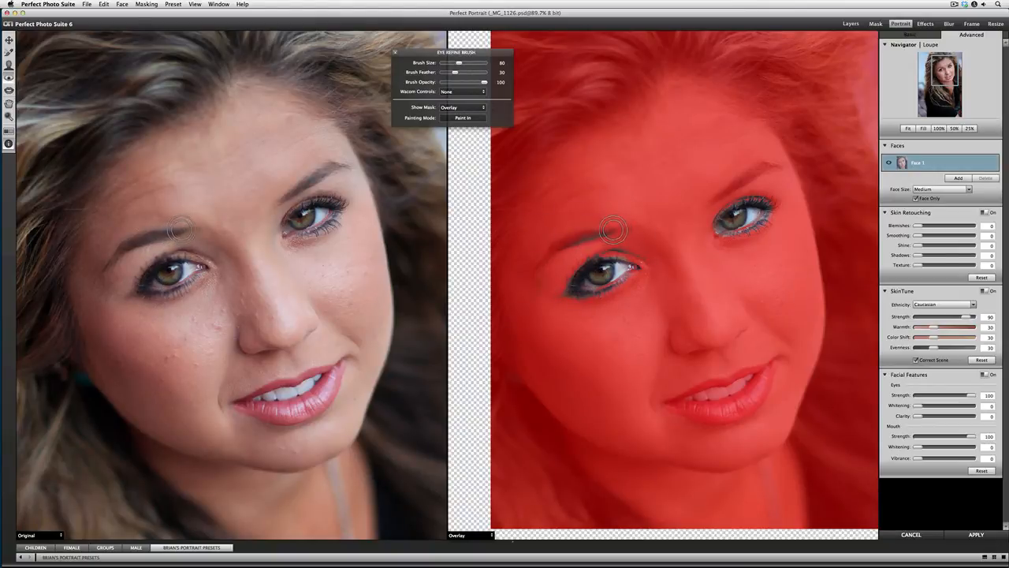
key(bracketleft)
key(bracketleft)
key(bracketleft)
key(bracketleft)
key(bracketleft)
mouse_move(603, 232)
mouse_down()
mouse_move(559, 243)
mouse_move(536, 266)
mouse_up()
mouse_move(714, 206)
mouse_down()
mouse_move(759, 170)
mouse_move(741, 181)
mouse_move(786, 169)
mouse_up()
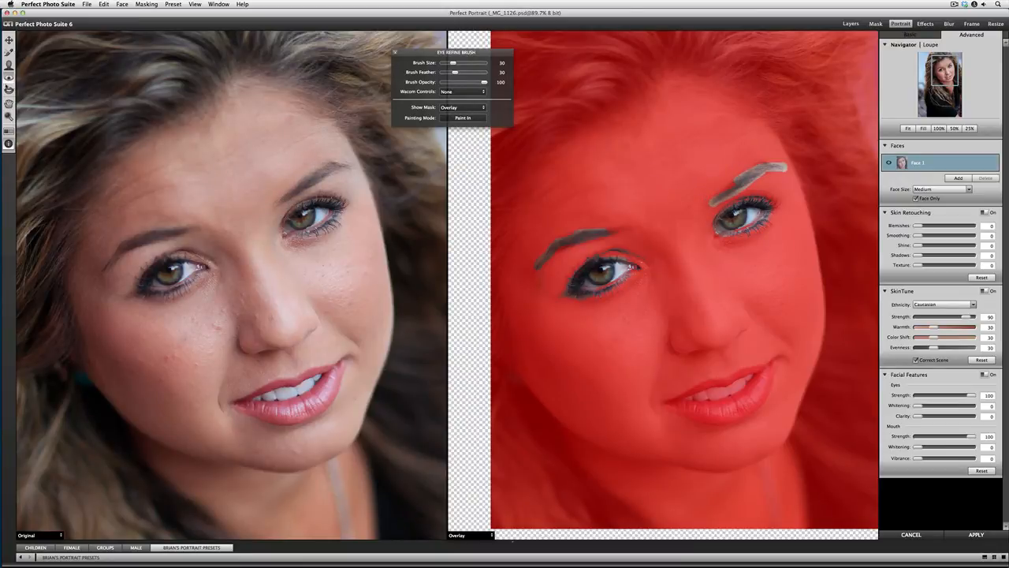
Step: Paint the missing parts of the lips into the mouth mask with the Mouth Refine Brush, reducing its size to 35
click(8, 90)
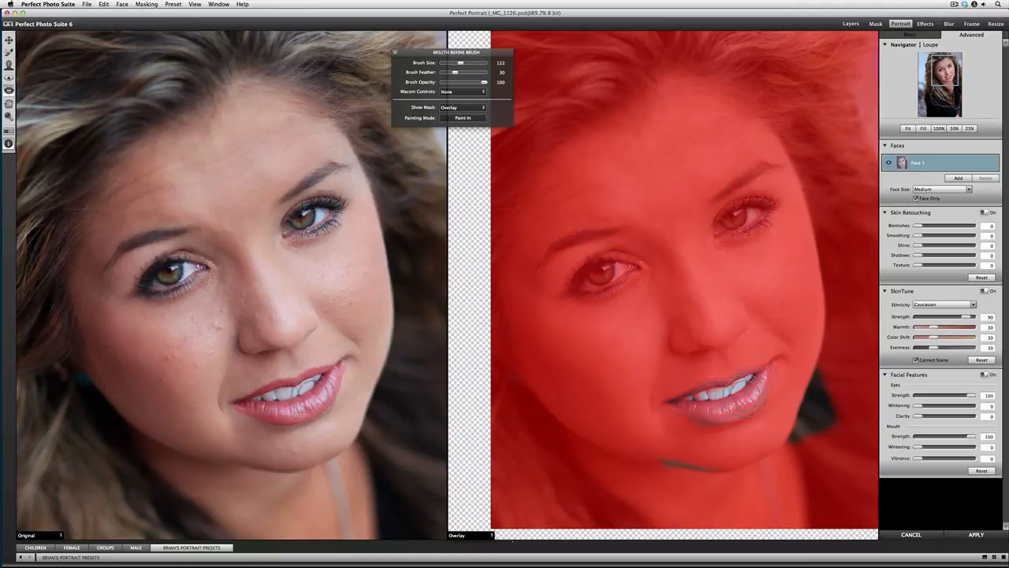
key(bracketleft)
key(bracketleft)
key(bracketleft)
key(bracketleft)
mouse_move(749, 387)
mouse_down()
mouse_move(696, 403)
mouse_move(744, 397)
mouse_move(759, 381)
mouse_move(707, 410)
mouse_move(775, 372)
mouse_move(682, 403)
mouse_move(713, 412)
mouse_up()
key(bracketleft)
key(bracketleft)
key(bracketleft)
key(bracketleft)
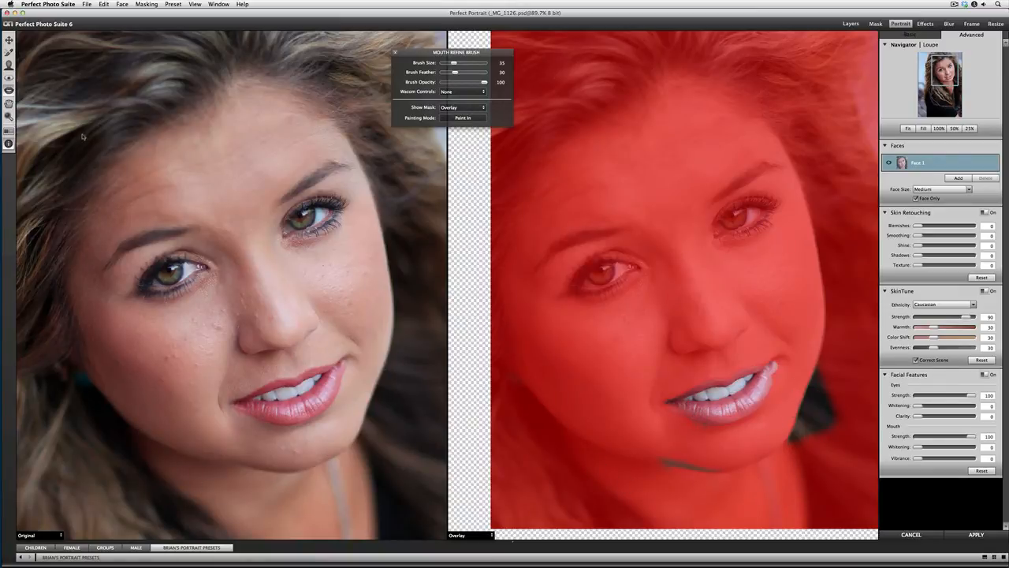
Step: Paint the stray patches around the jaw and chin out of the mouth mask with the Mouth Refine Brush at size 175
click(453, 119)
key(bracketright)
key(bracketright)
key(bracketright)
key(bracketright)
key(bracketright)
key(bracketright)
key(bracketright)
key(bracketright)
key(bracketright)
key(bracketright)
key(bracketright)
key(bracketright)
key(bracketright)
key(bracketright)
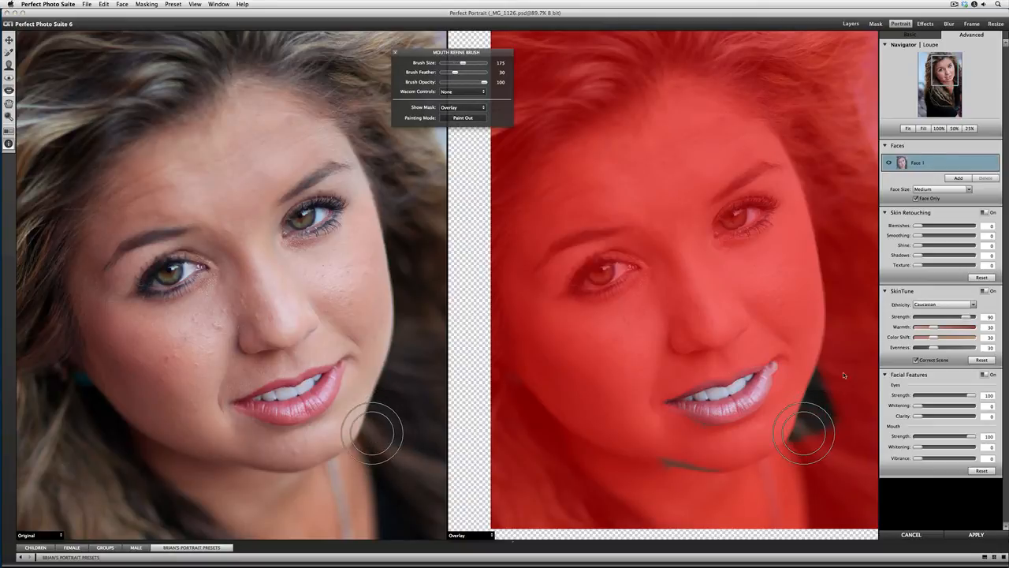
mouse_move(804, 423)
mouse_down()
mouse_move(840, 369)
mouse_move(811, 380)
mouse_move(820, 374)
mouse_move(816, 411)
mouse_move(828, 415)
mouse_move(767, 442)
mouse_move(762, 456)
mouse_move(627, 473)
mouse_up()
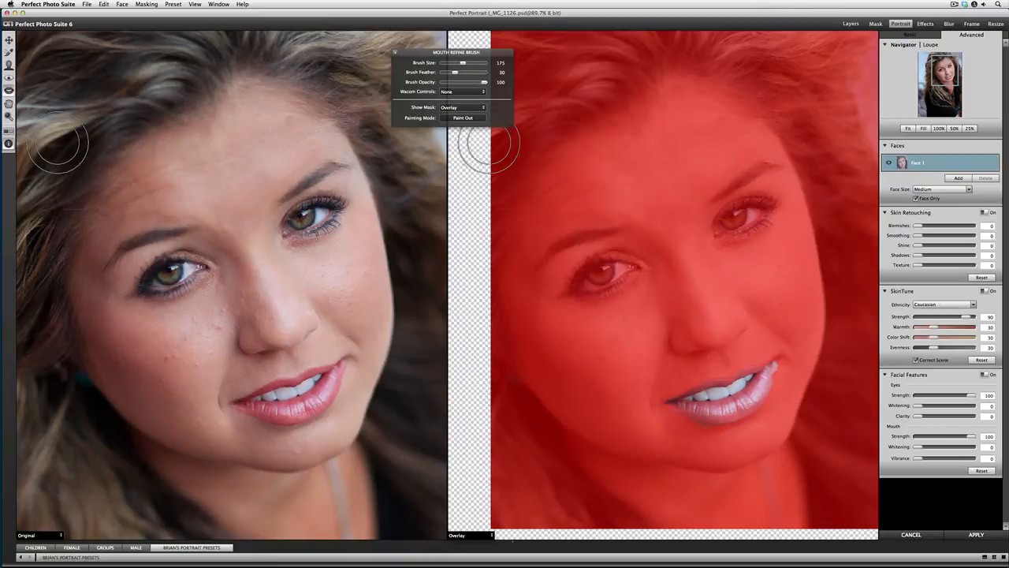
Step: Set Show Mask to None and close the Mouth Refine Brush options
click(461, 107)
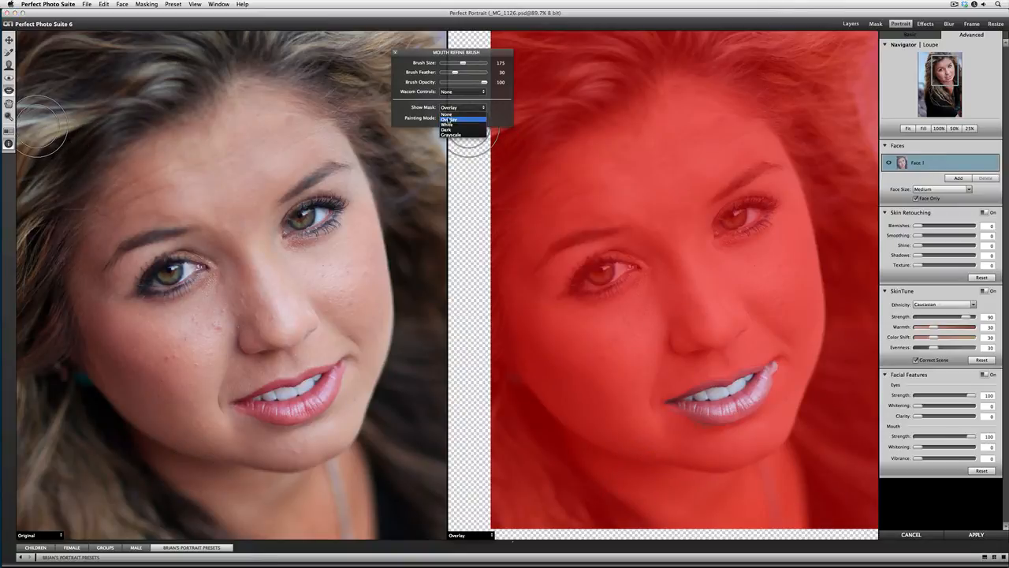
click(446, 114)
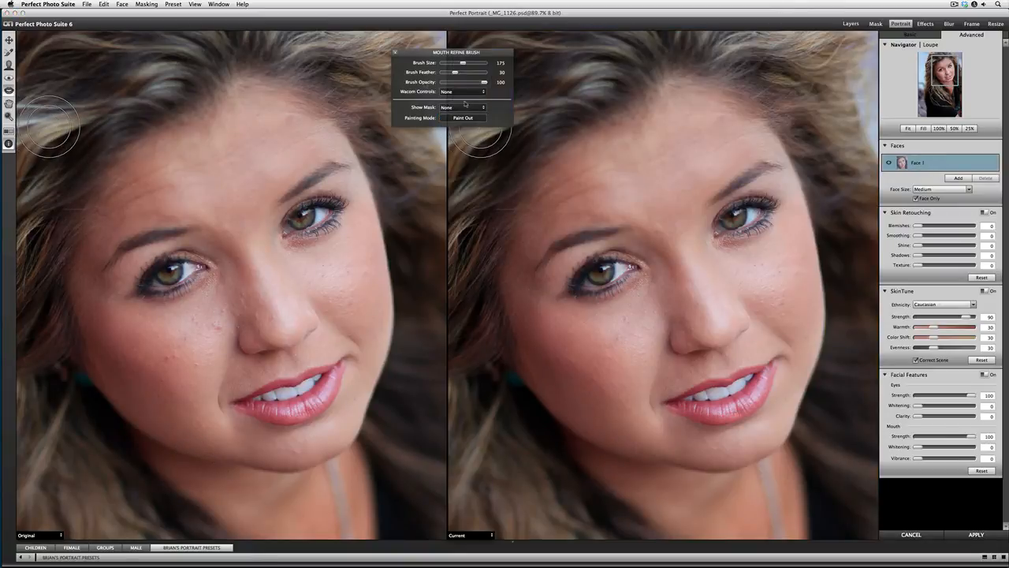
click(395, 52)
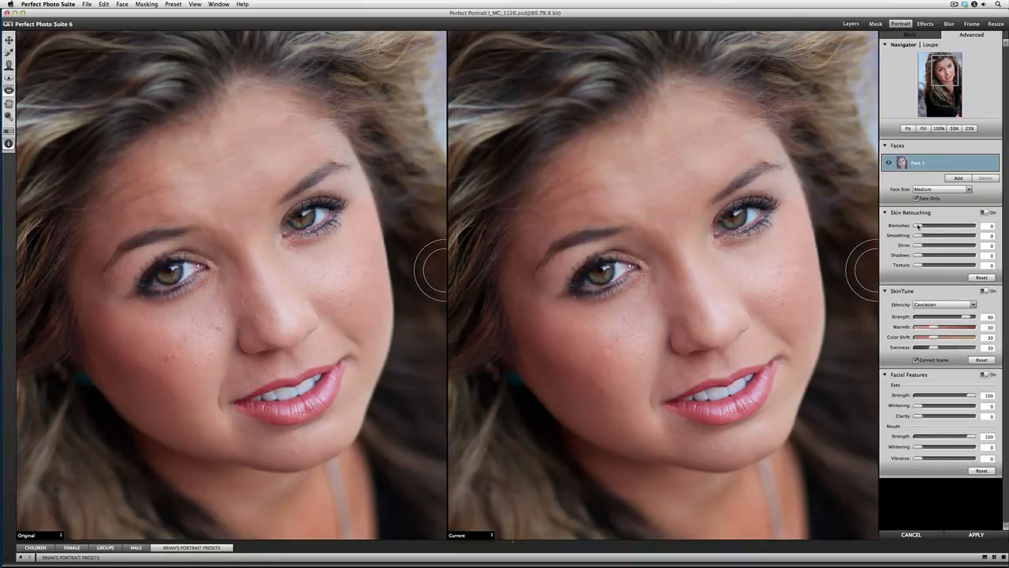
Step: Set the skin retouching Blemishes to 54, Smoothing to 24 and Shine to 49
drag(918, 226, 947, 226)
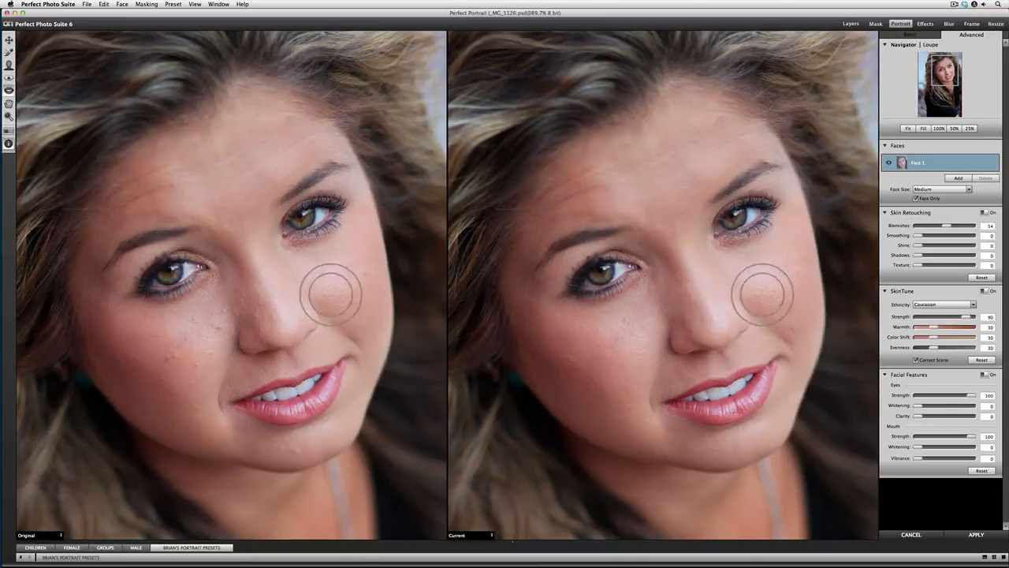
drag(923, 236, 929, 236)
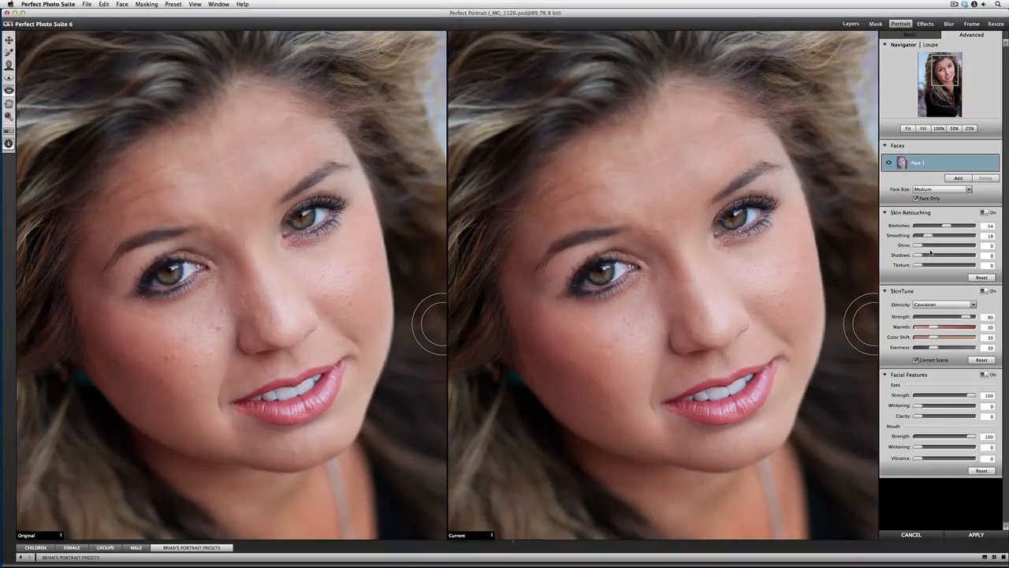
drag(930, 236, 930, 254)
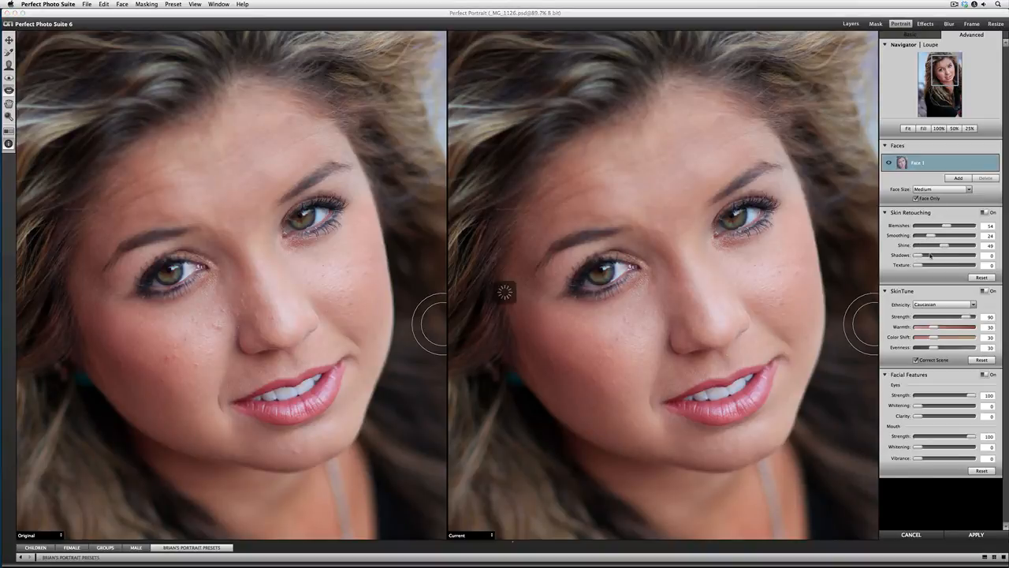
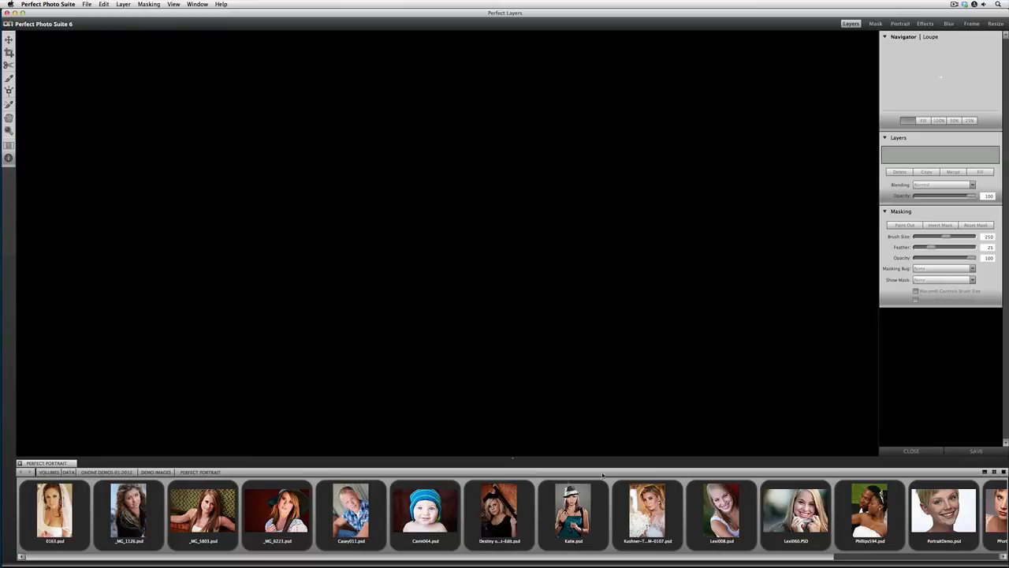
Step: Open PortraitDemo.psd from the demo image browser, collapse the browser and take the photo into Perfect Portrait
scroll(536, 518, right, 5)
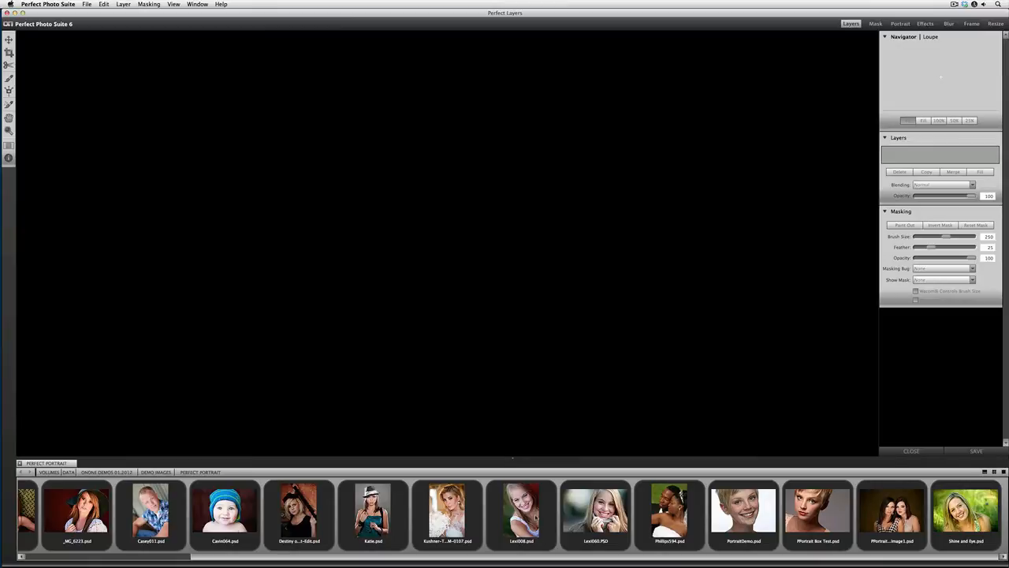
scroll(536, 518, left, 5)
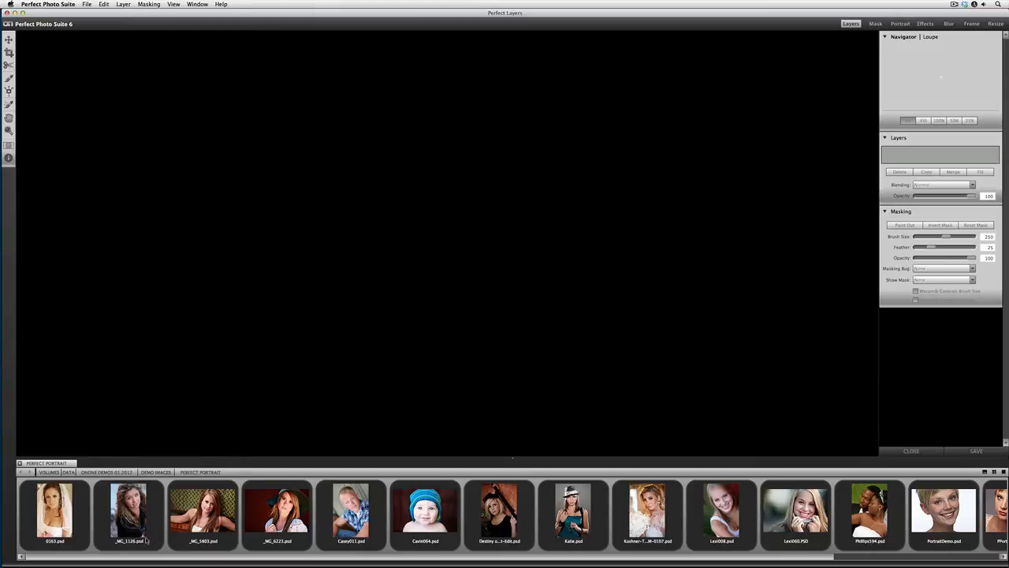
scroll(145, 540, right, 5)
scroll(145, 540, left, 5)
scroll(563, 503, right, 3)
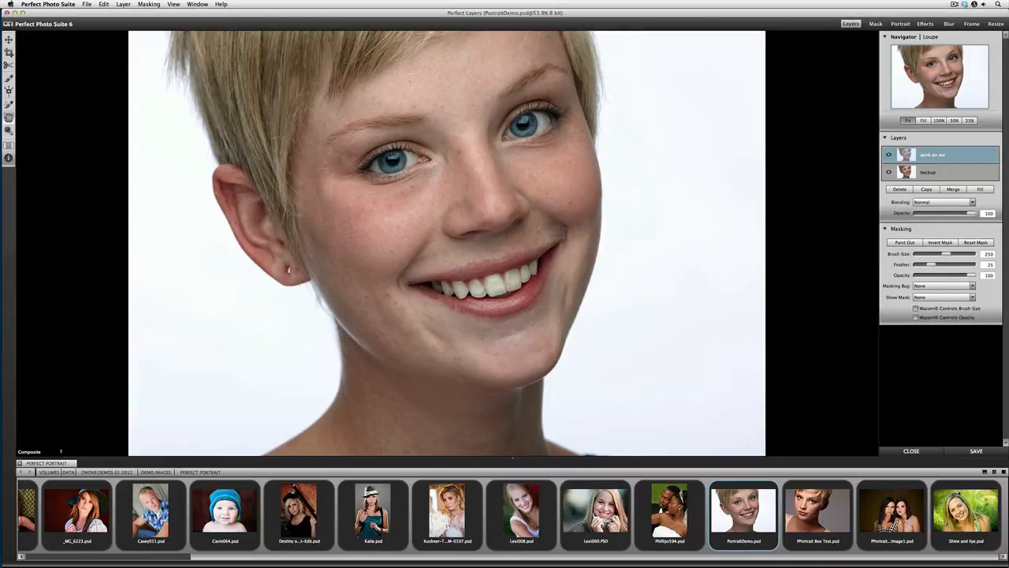
click(1005, 473)
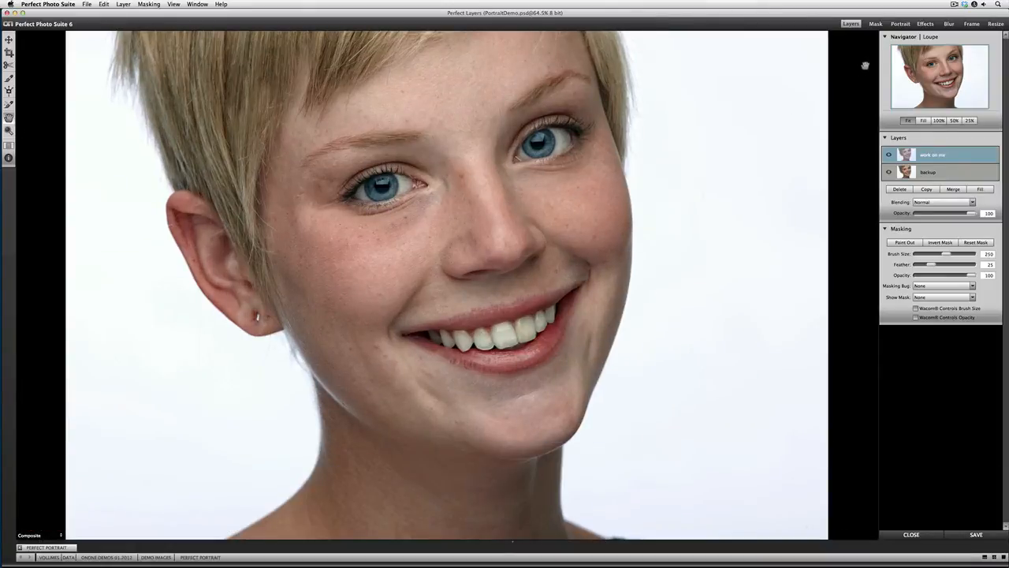
click(900, 24)
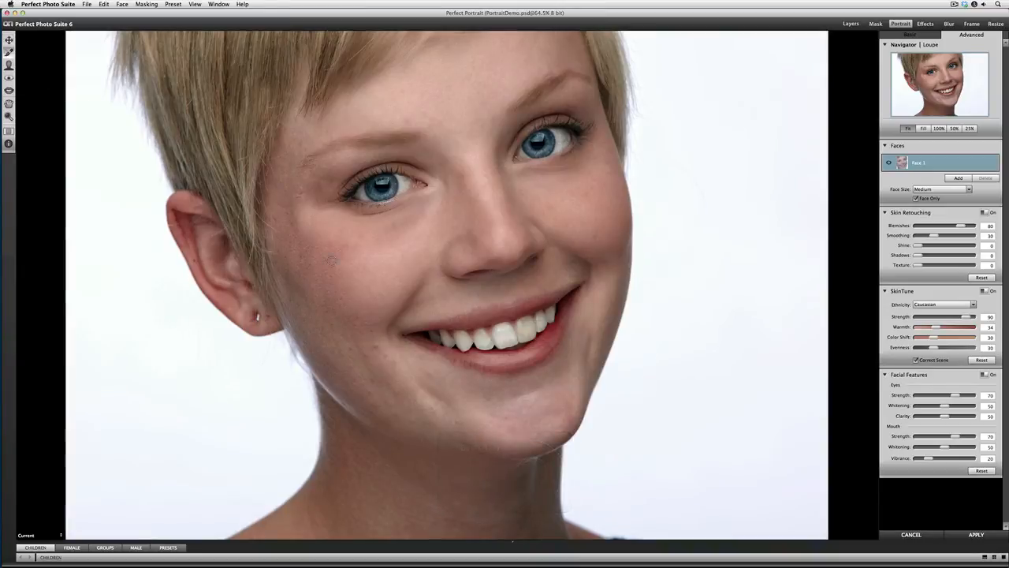
Step: Reduce the Retouch Brush size, fine-tuning it back up slightly
key(bracketleft)
key(bracketleft)
key(bracketleft)
key(bracketleft)
key(bracketright)
key(bracketright)
Step: Examine the keyboard shortcuts list for the painting mode, brush size, feather and opacity shortcuts, and close it
click(242, 3)
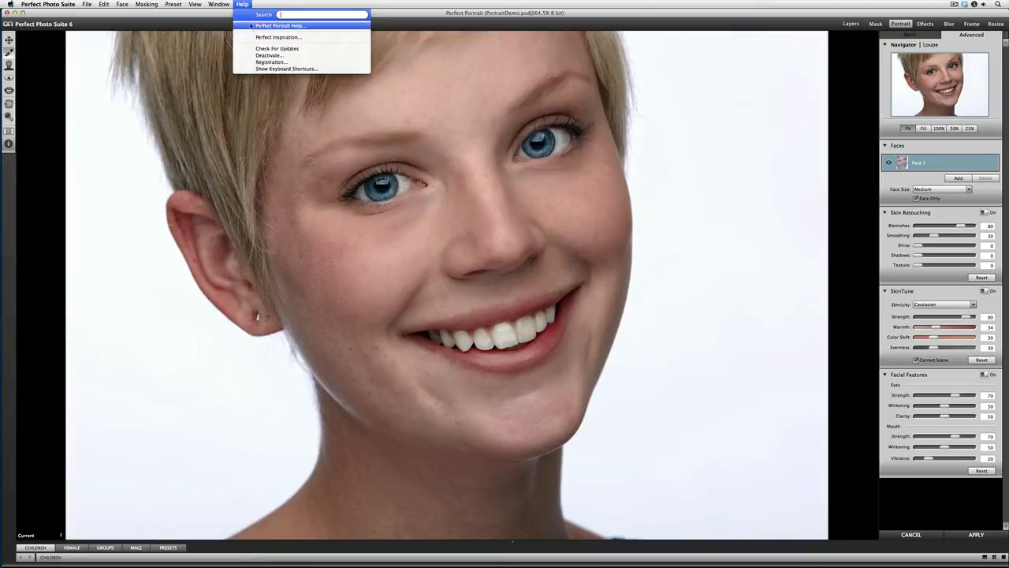
click(246, 68)
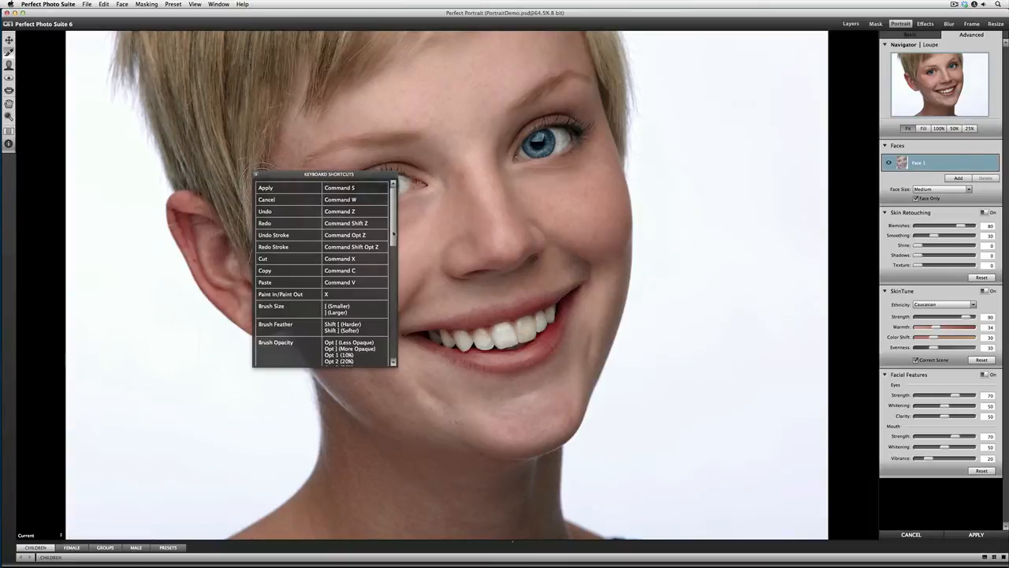
scroll(393, 232, down, 2)
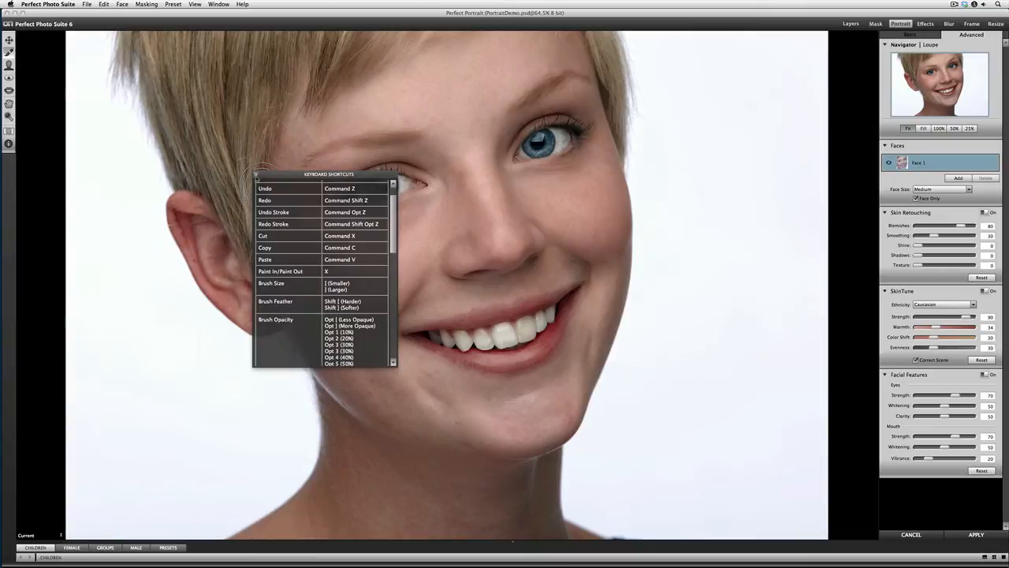
click(255, 174)
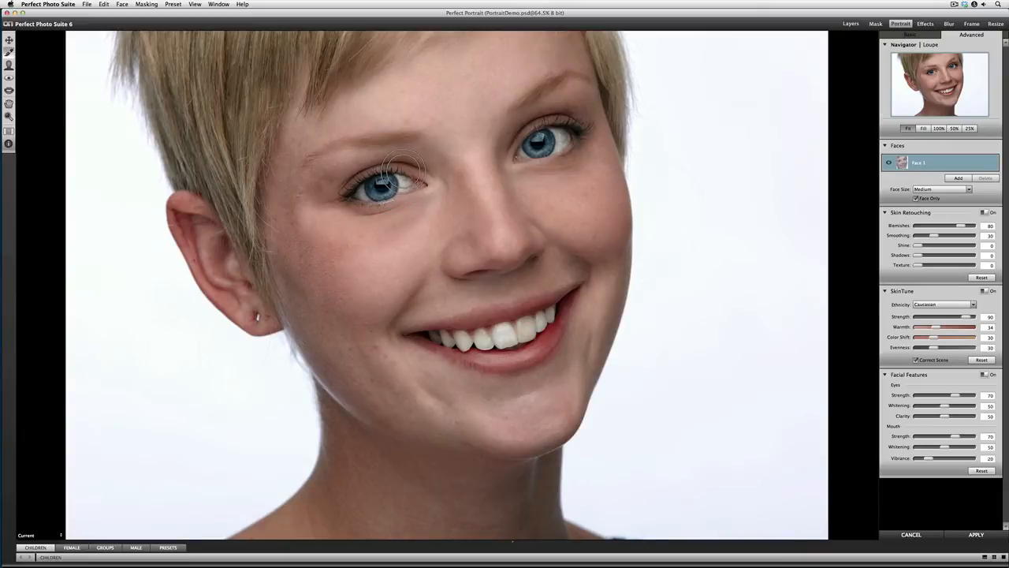
Step: Apply the zeroed-out preset from the custom portrait presets folder and turn SkinTune off
click(168, 547)
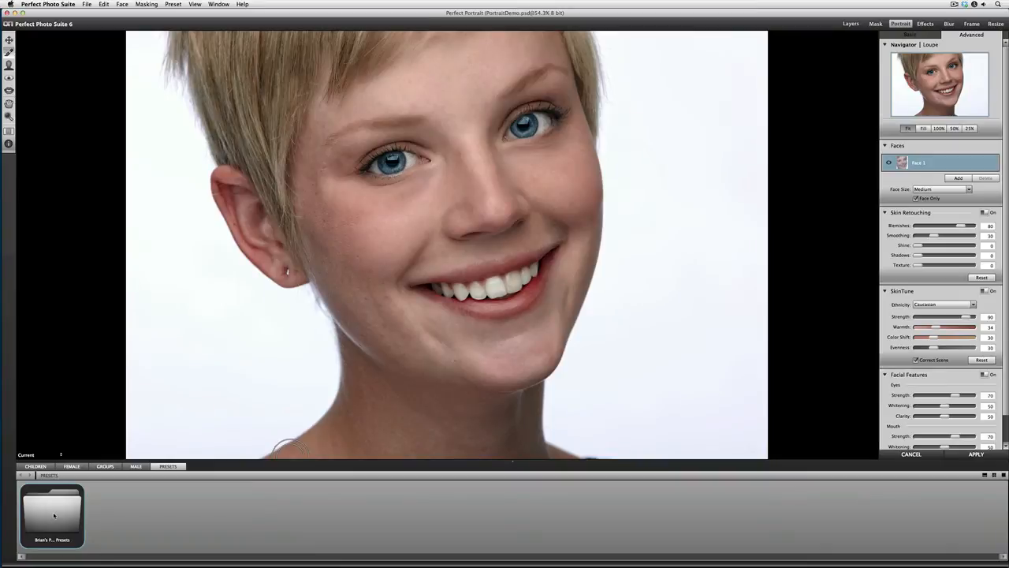
double_click(63, 511)
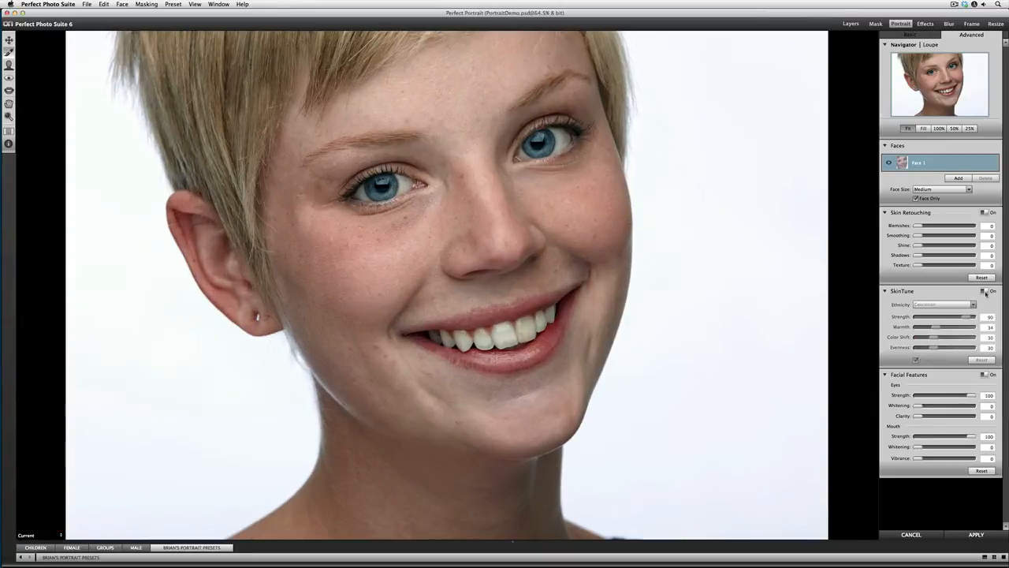
click(985, 291)
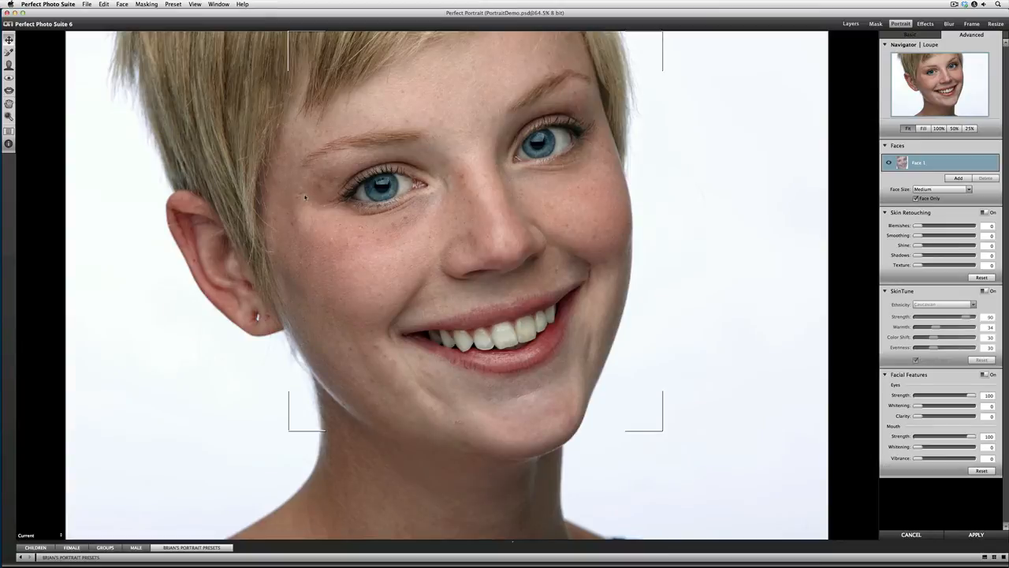
Step: Show the original and current versions side by side with the face centred in both views
click(9, 132)
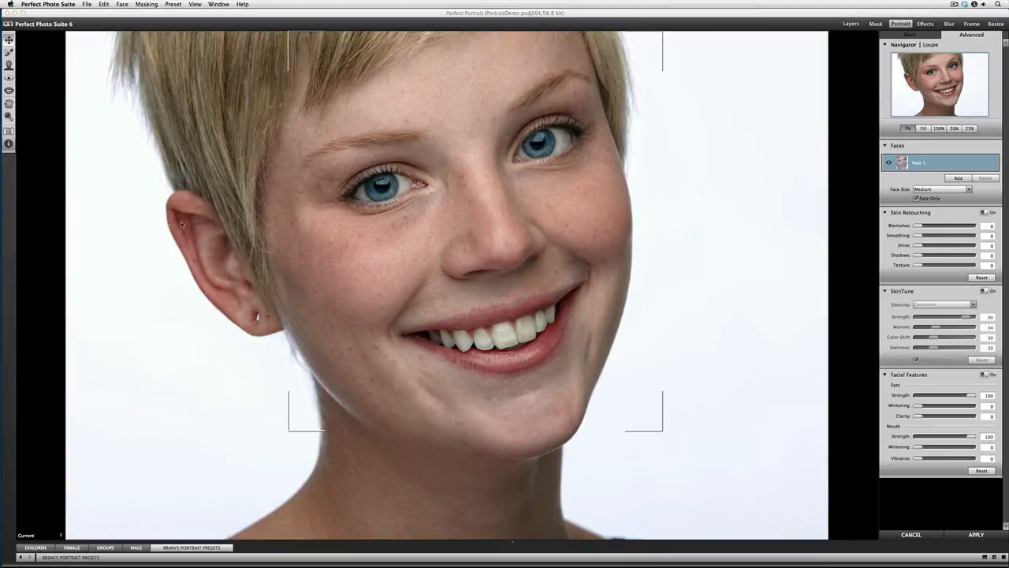
key(super+plus)
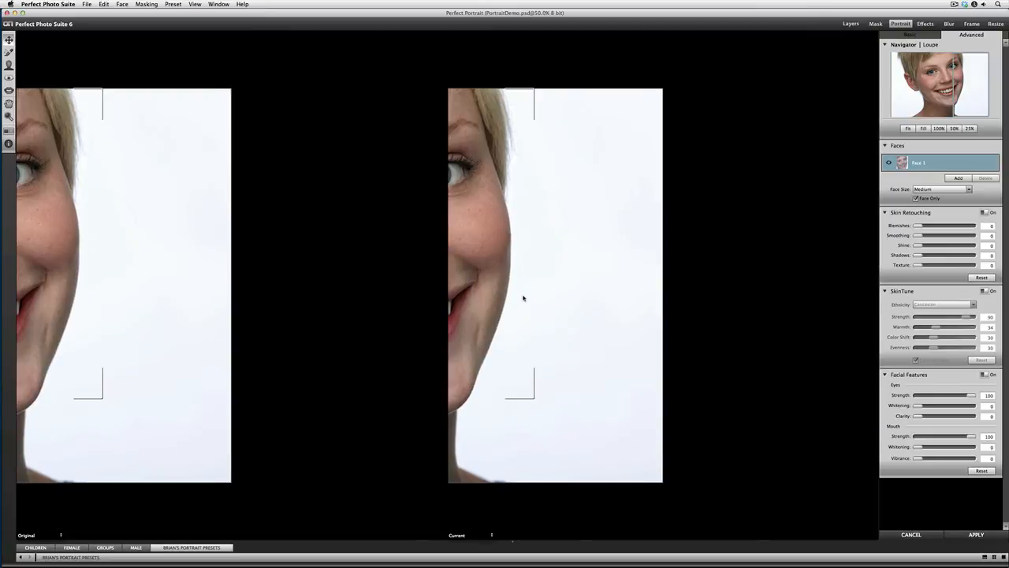
drag(538, 236, 781, 243)
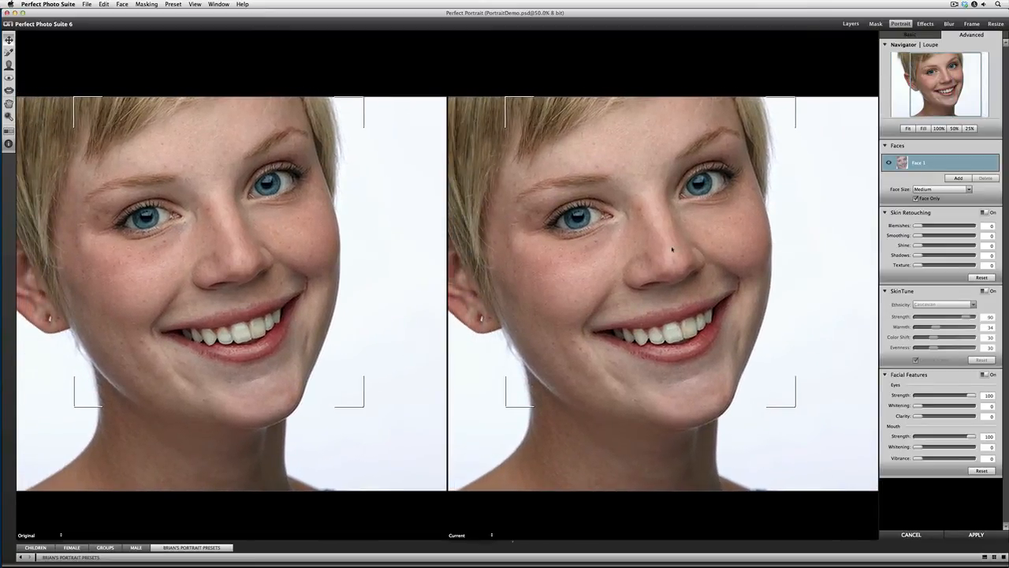
Step: Remove the spots beside the nose and on the cheek under the eye with the Retouch Brush at size 45
click(10, 53)
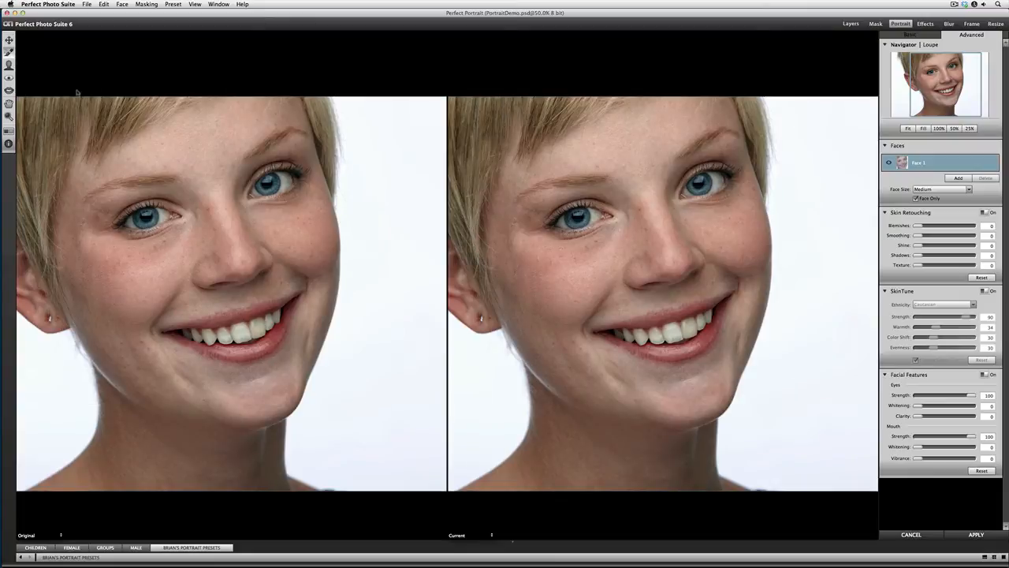
click(8, 144)
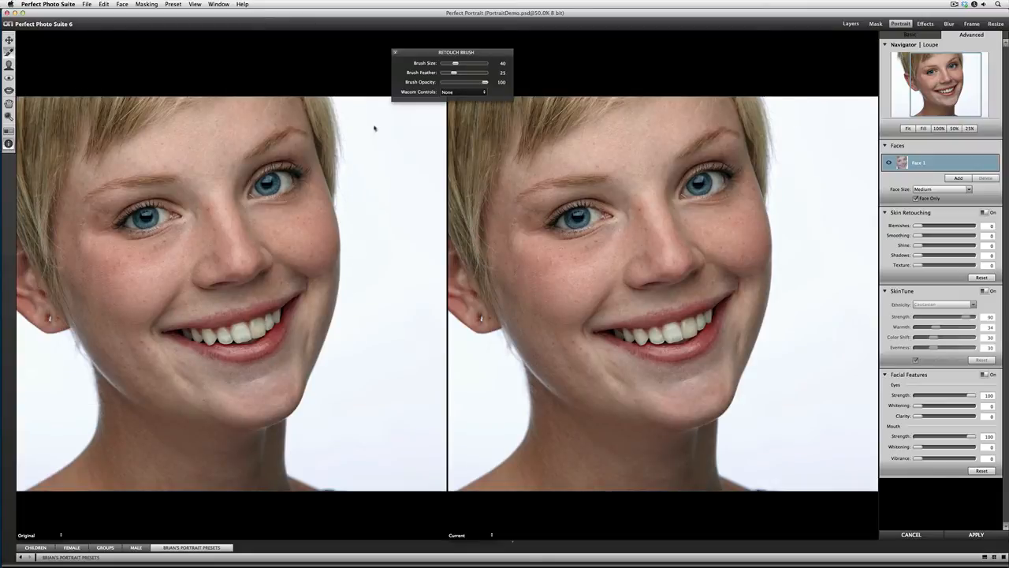
drag(462, 53, 461, 47)
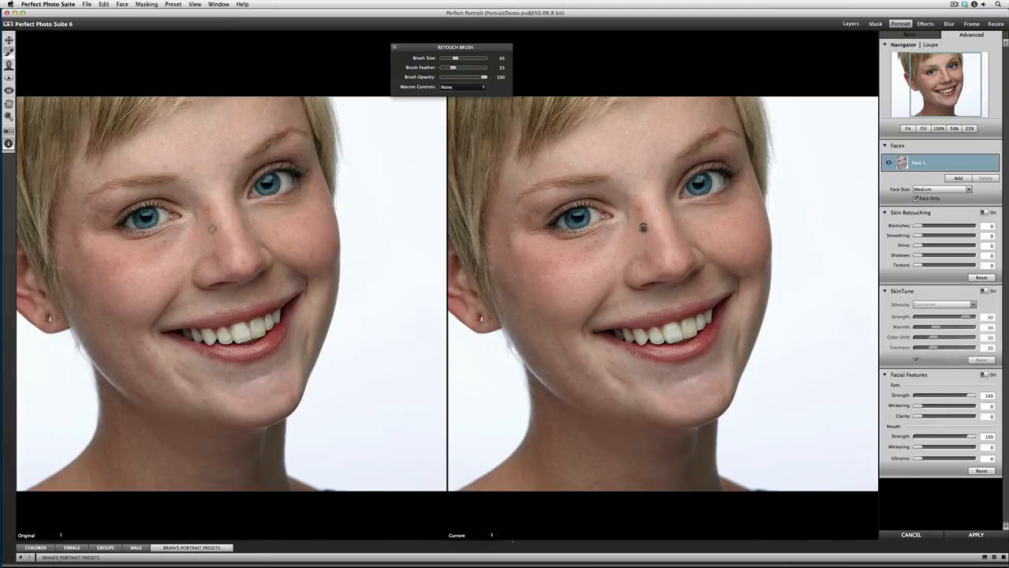
click(633, 267)
click(629, 249)
click(596, 242)
Step: Show the skin mask as an Overlay and paint in the missing cheek, jaw and chin with the Skin Refine Brush at size 250
click(9, 66)
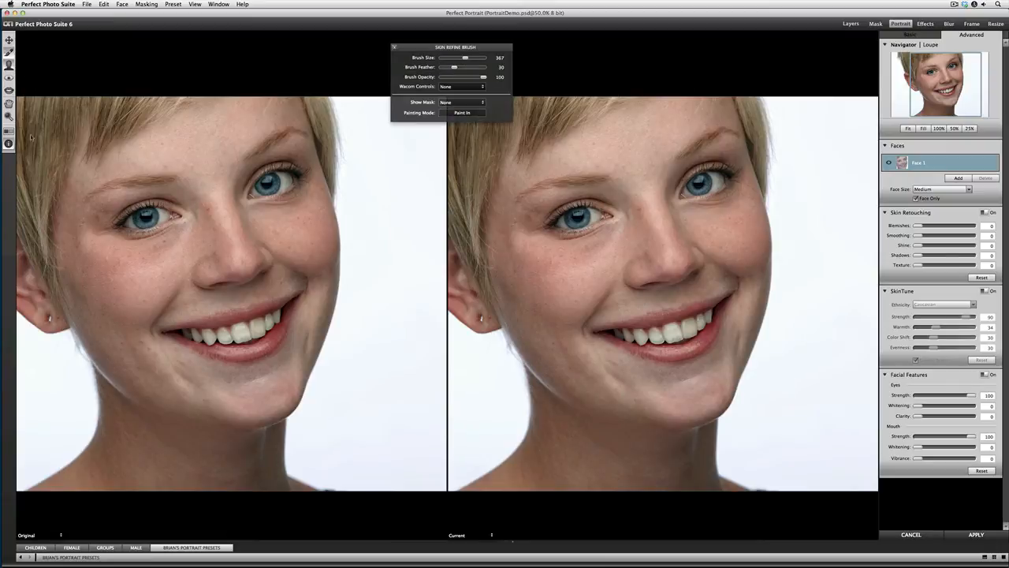
click(454, 104)
click(448, 115)
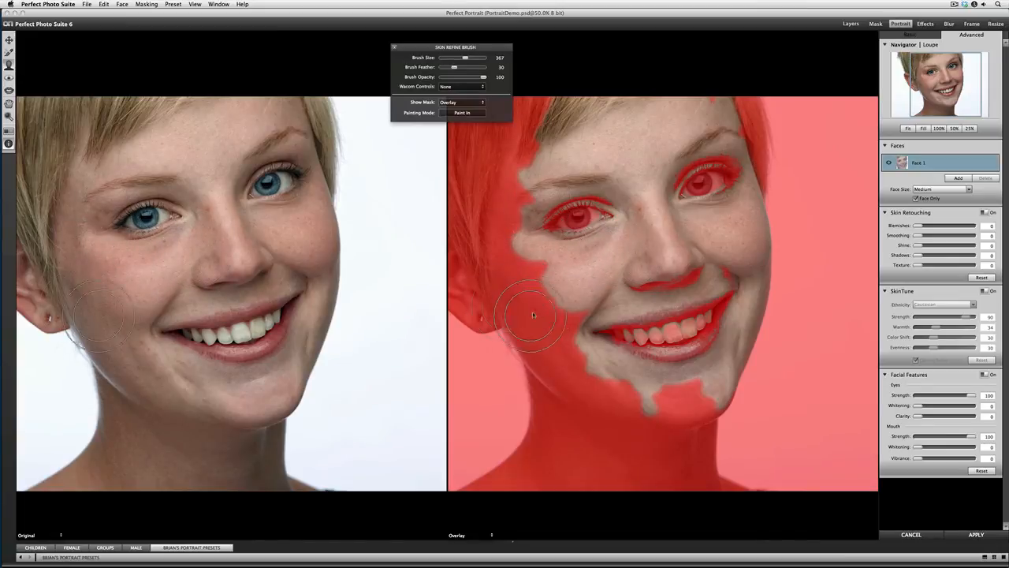
key(bracketleft)
key(bracketleft)
mouse_move(510, 189)
mouse_down()
mouse_move(530, 272)
mouse_move(573, 316)
mouse_move(546, 320)
mouse_move(505, 276)
mouse_move(579, 364)
mouse_move(522, 319)
mouse_move(606, 384)
mouse_move(703, 389)
mouse_move(681, 404)
mouse_move(651, 404)
mouse_move(528, 341)
mouse_move(608, 387)
mouse_move(569, 378)
mouse_move(614, 396)
mouse_move(657, 401)
mouse_move(712, 389)
mouse_move(697, 405)
mouse_move(670, 408)
mouse_move(707, 388)
mouse_up()
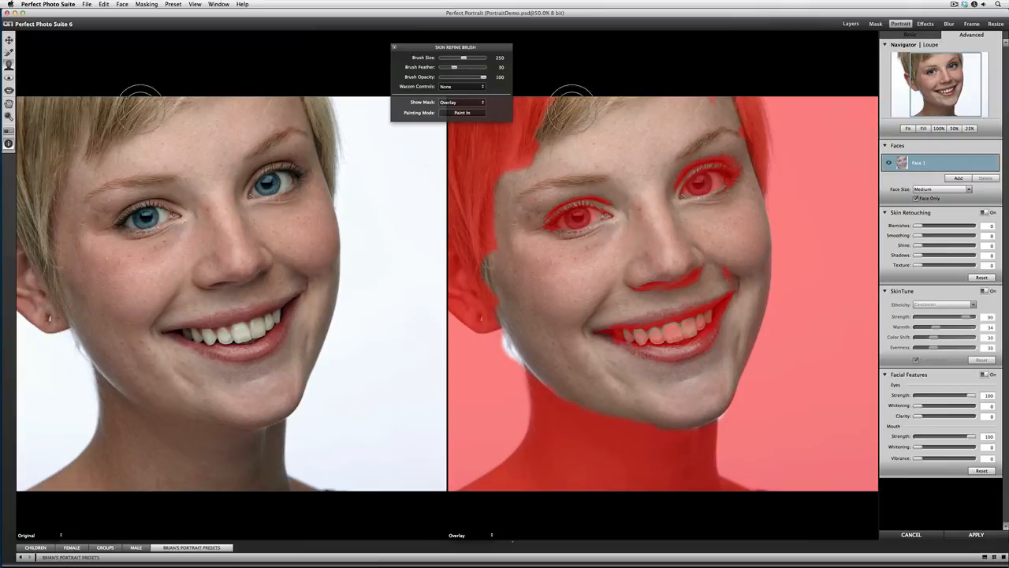
Step: Paint the fringe out of the skin mask, and clear the spill along the cheek and jaw edge at brush size 80
click(465, 113)
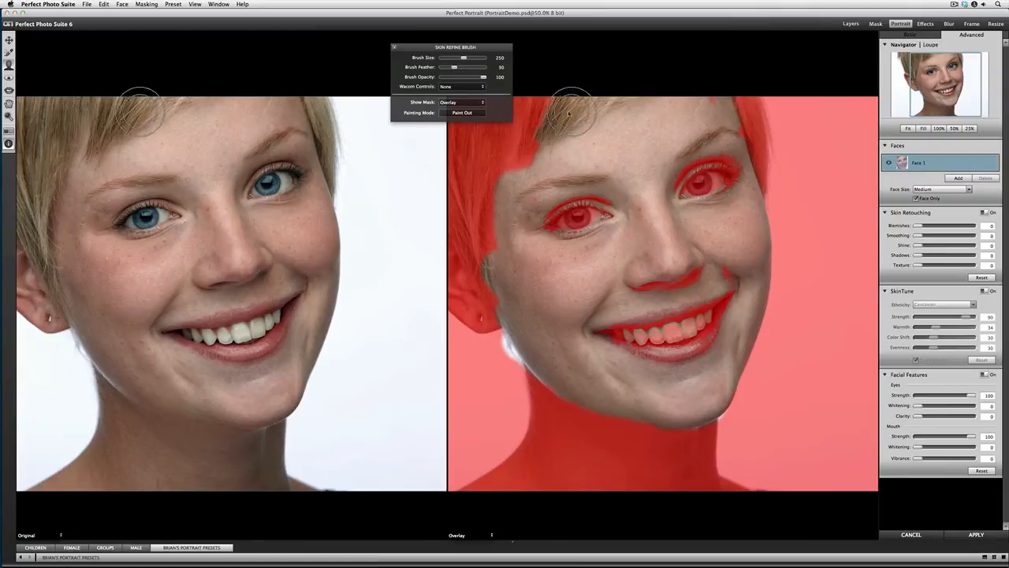
mouse_move(569, 113)
mouse_down()
mouse_move(541, 118)
mouse_move(611, 88)
mouse_up()
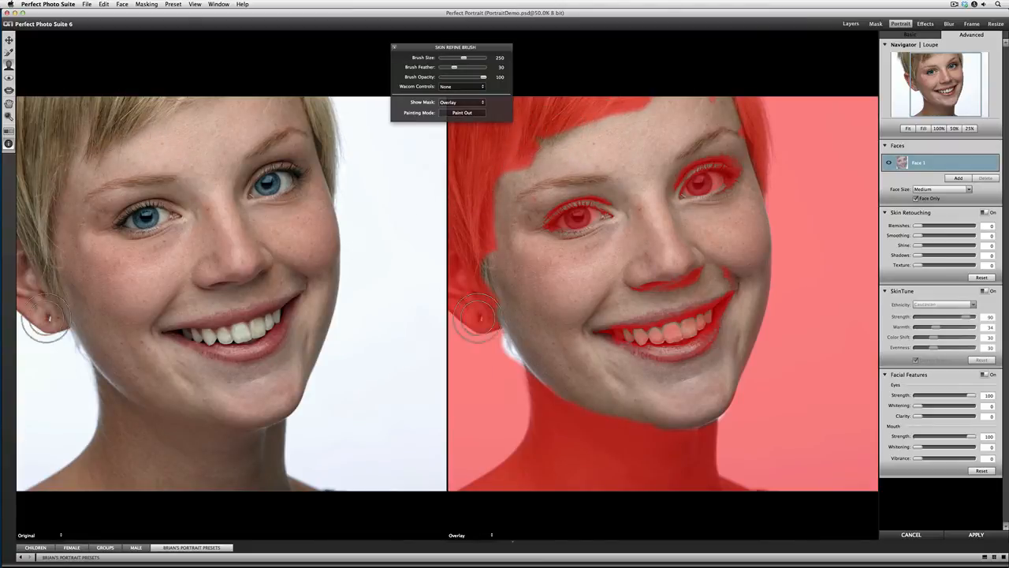
key(bracketleft)
key(bracketleft)
key(bracketleft)
key(bracketleft)
key(bracketleft)
key(bracketleft)
key(bracketleft)
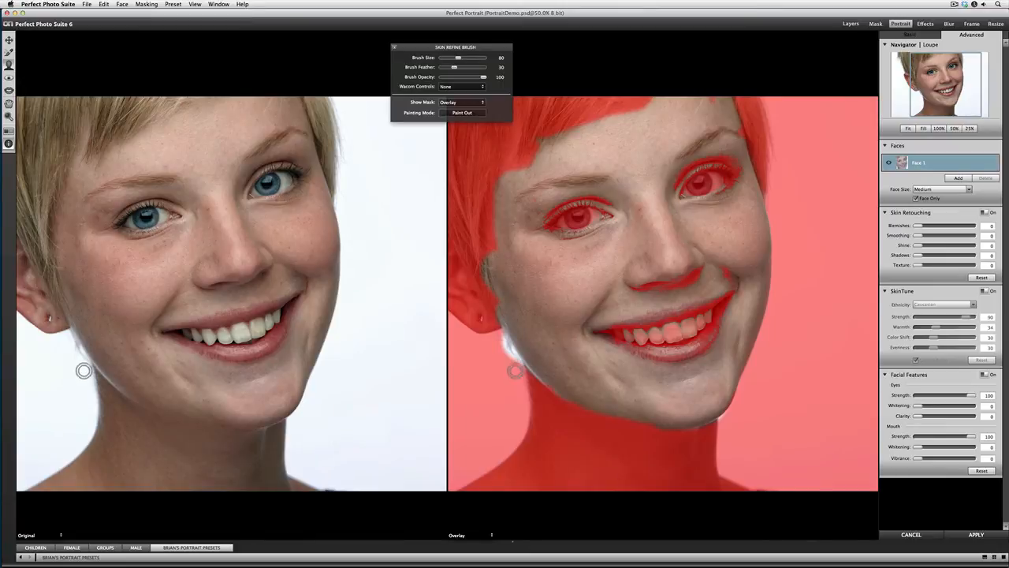
mouse_move(516, 371)
mouse_down()
mouse_move(492, 337)
mouse_move(550, 392)
mouse_up()
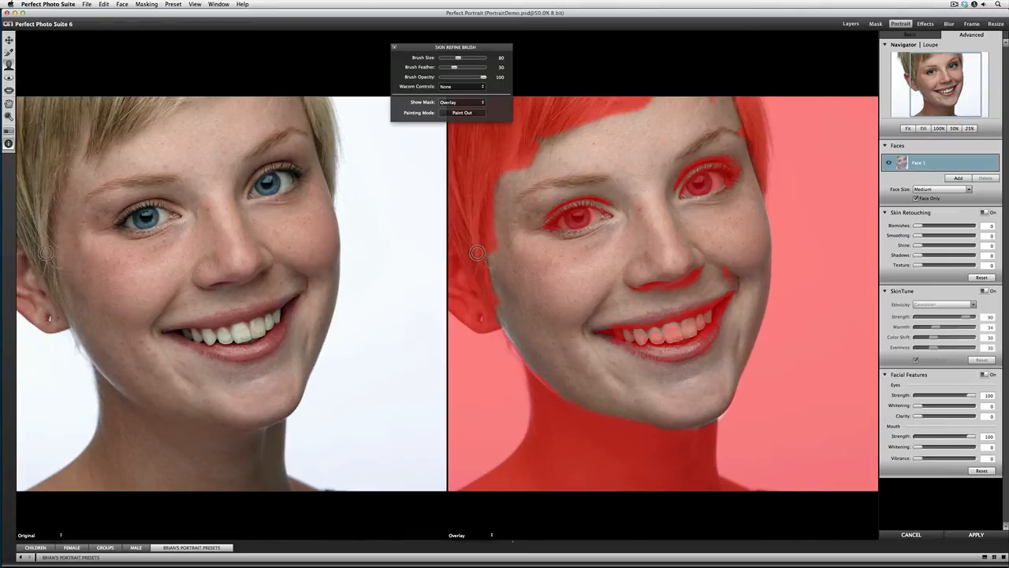
Step: Check the eye mask, and paint the lips into the mouth mask with the Mouth Refine Brush at size 147
click(13, 78)
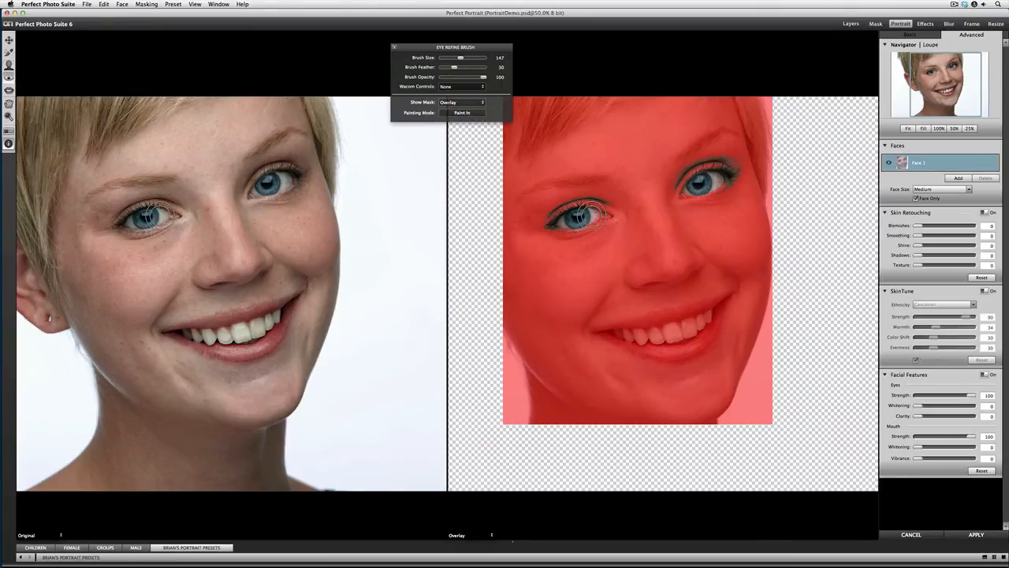
key(bracketleft)
click(9, 89)
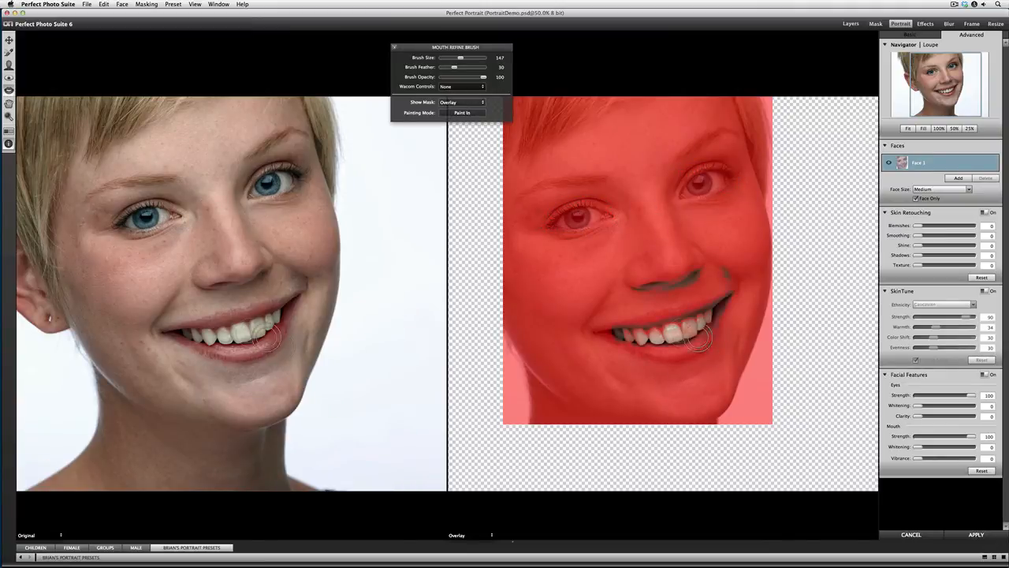
mouse_move(682, 339)
mouse_down()
mouse_move(628, 339)
mouse_move(696, 326)
mouse_move(714, 310)
mouse_move(610, 334)
mouse_up()
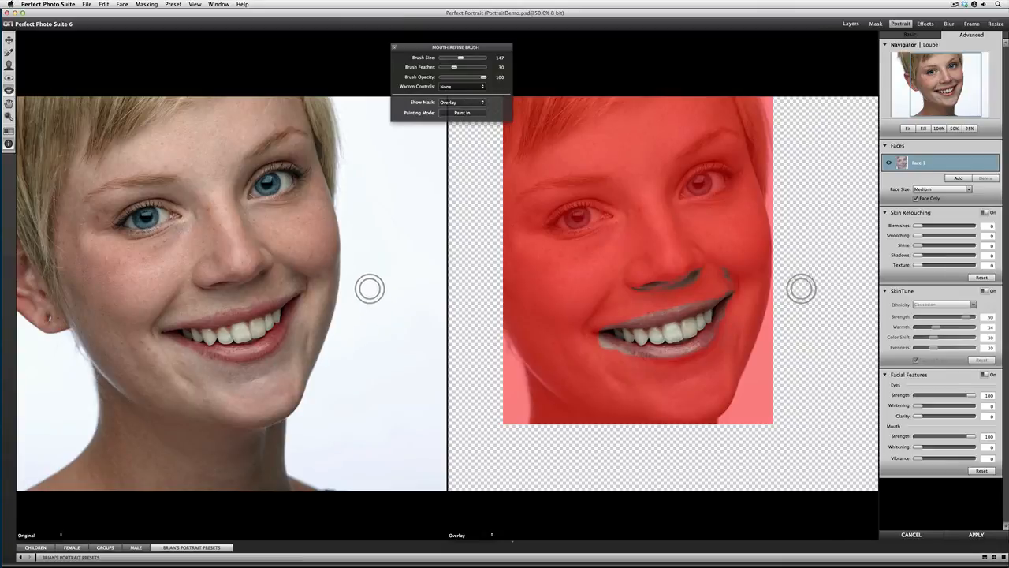
Step: Paint a spot on the nose into the mouth mask and clear it again in Paint Out mode
click(647, 227)
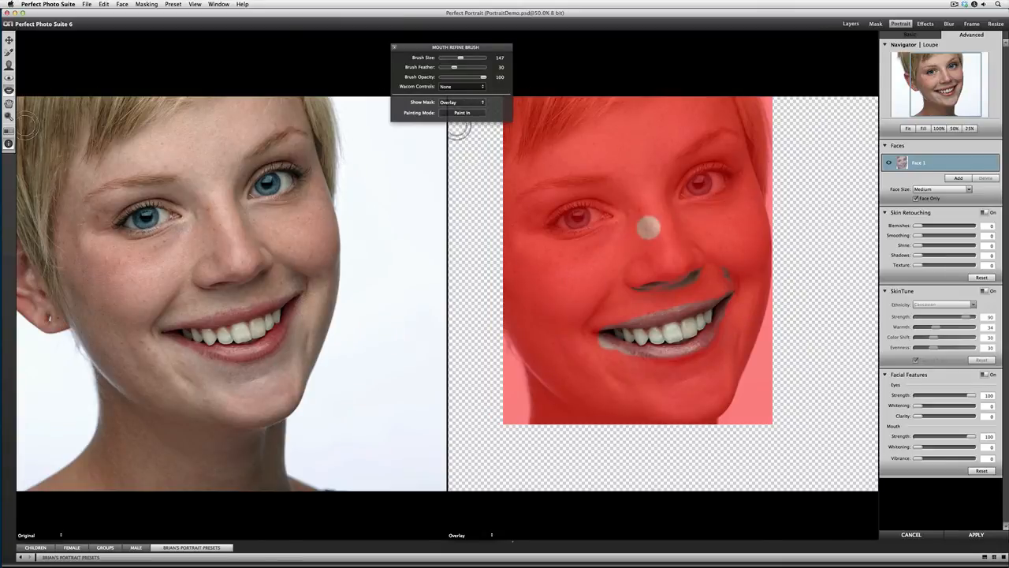
click(462, 113)
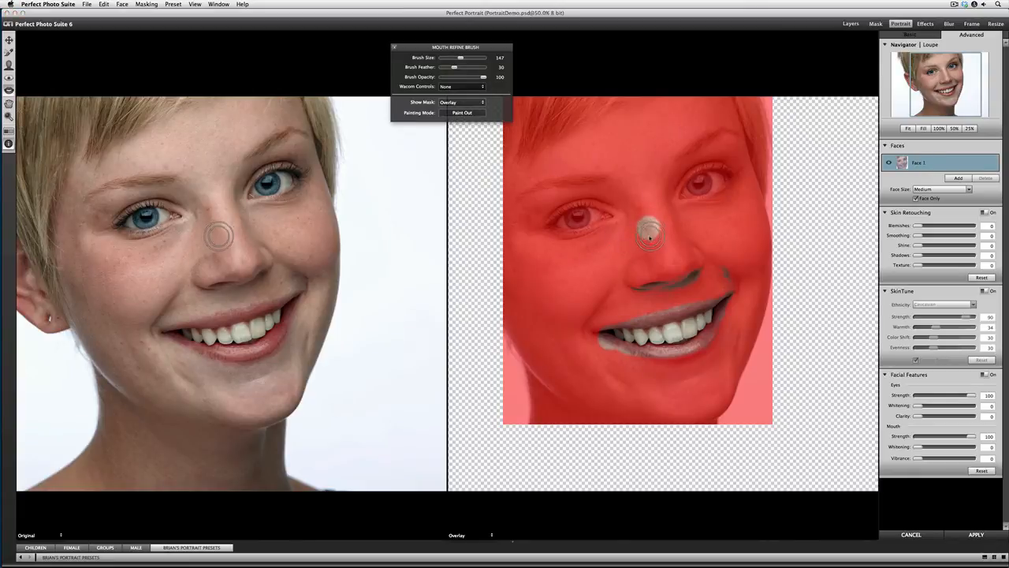
click(648, 228)
Step: Set Show Mask to None and set the SkinTune Warmth to 26
click(462, 102)
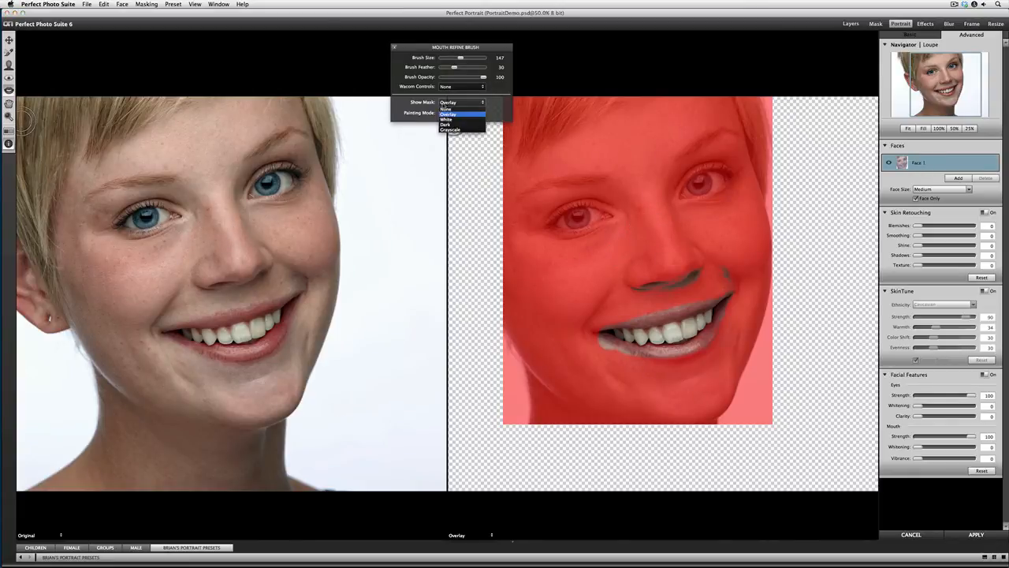
click(453, 111)
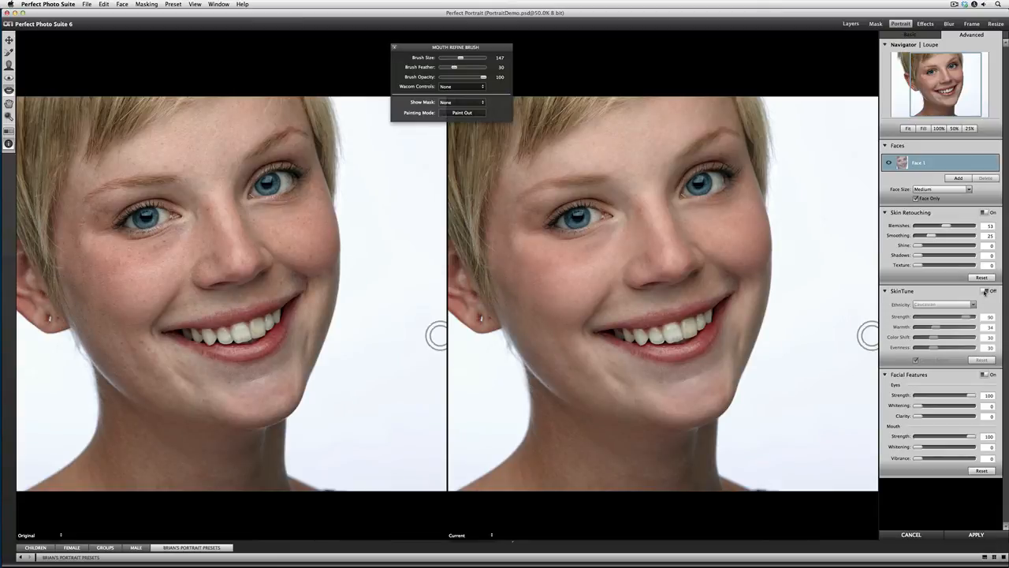
click(922, 328)
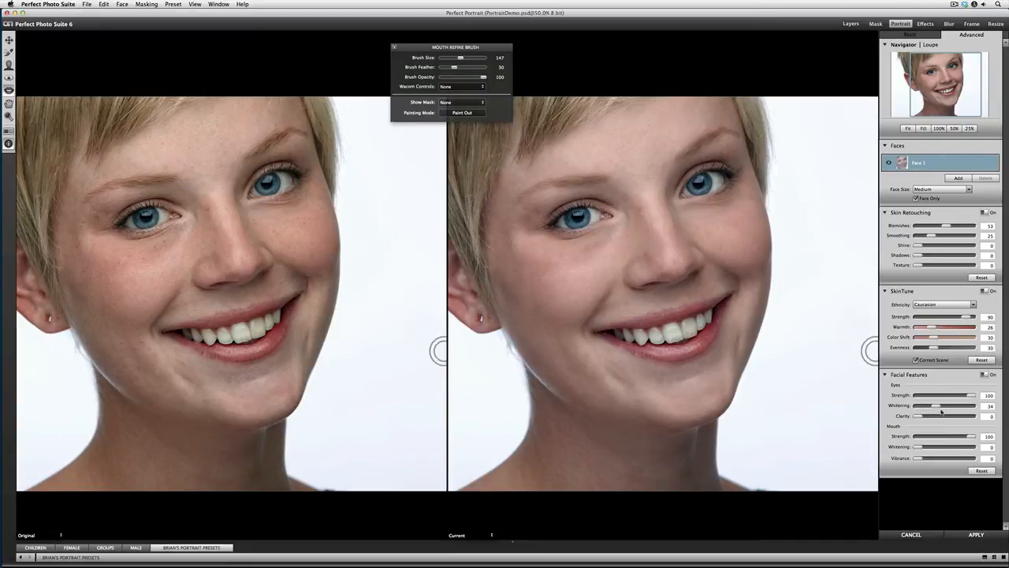
Step: Set the eyes to Whitening 44 and Clarity 40, and the mouth to Whitening 45 and Vibrance 52
drag(938, 406, 949, 416)
drag(947, 417, 938, 417)
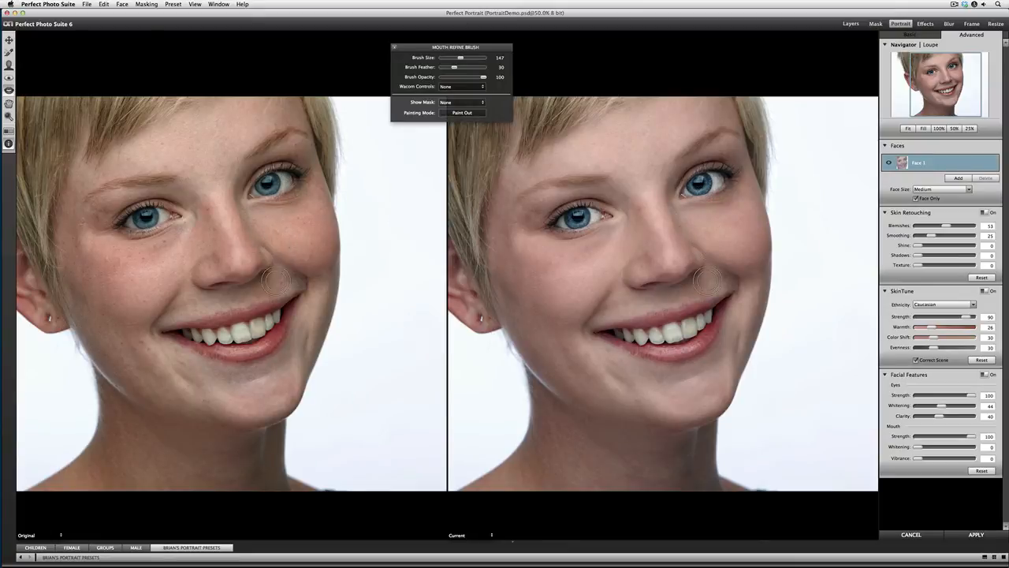
click(931, 449)
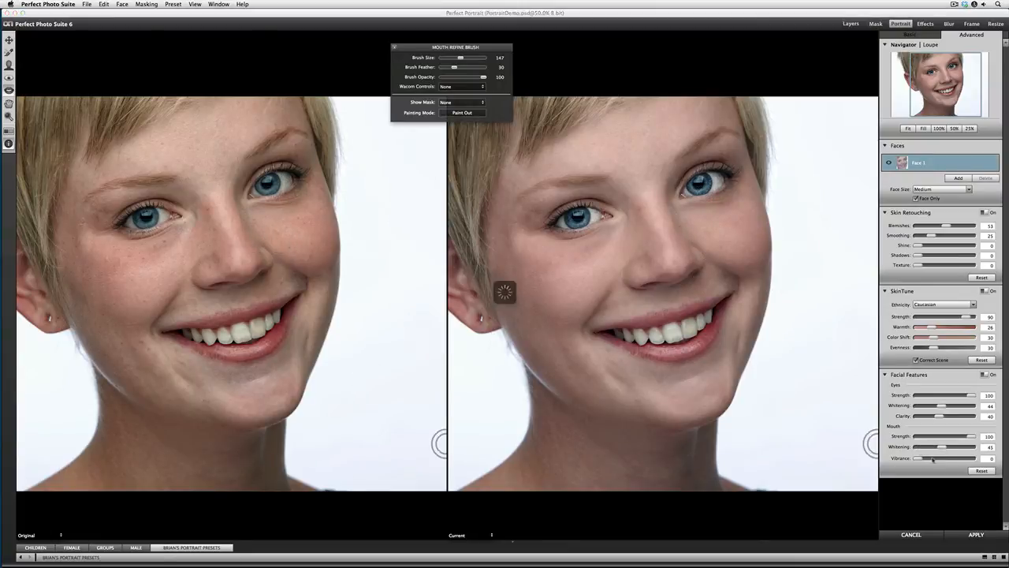
drag(931, 461, 942, 464)
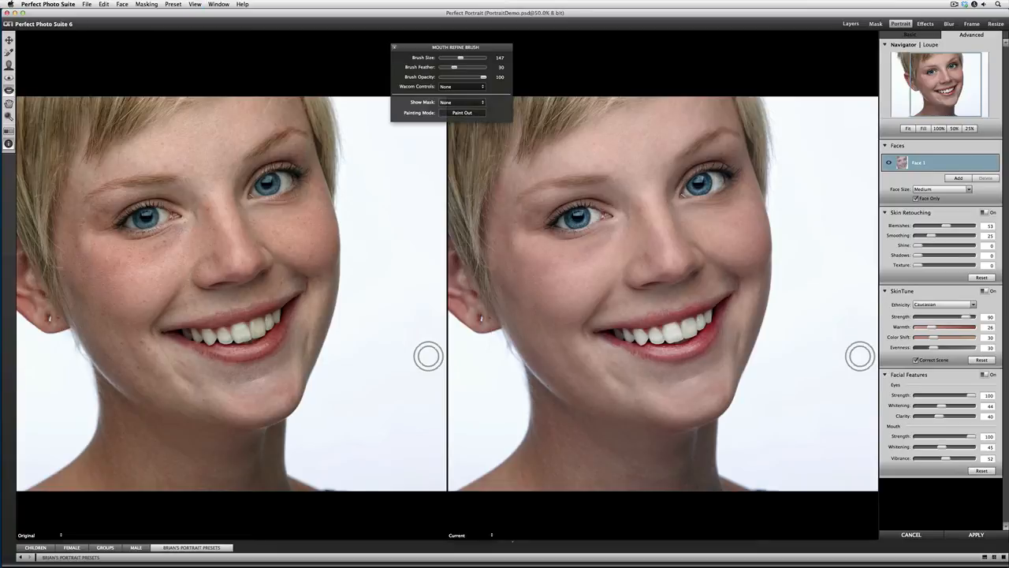
Step: Fit the portrait in both views, zoom back in on the face, and undo the last four edits
key(super+0)
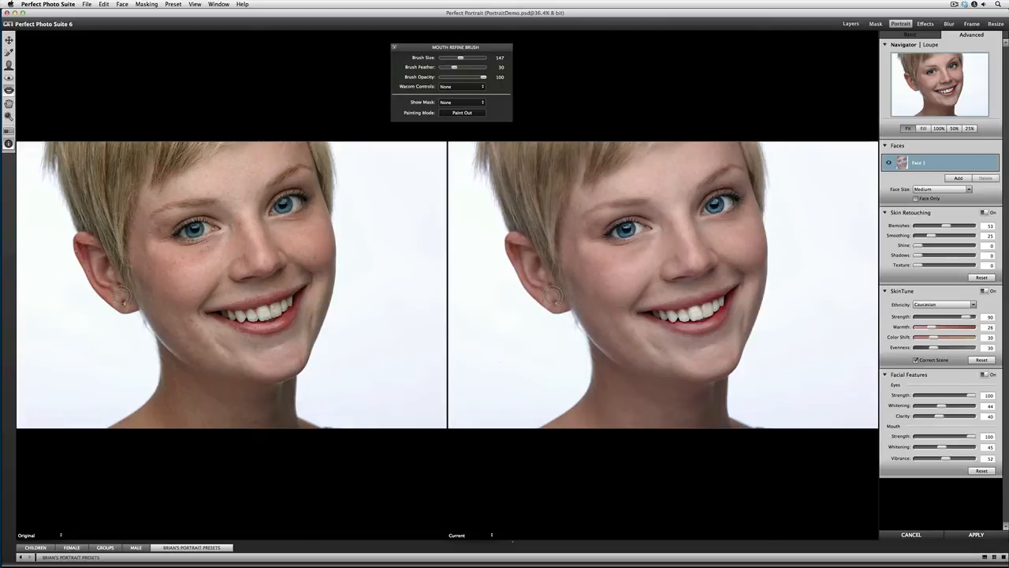
key(super+plus)
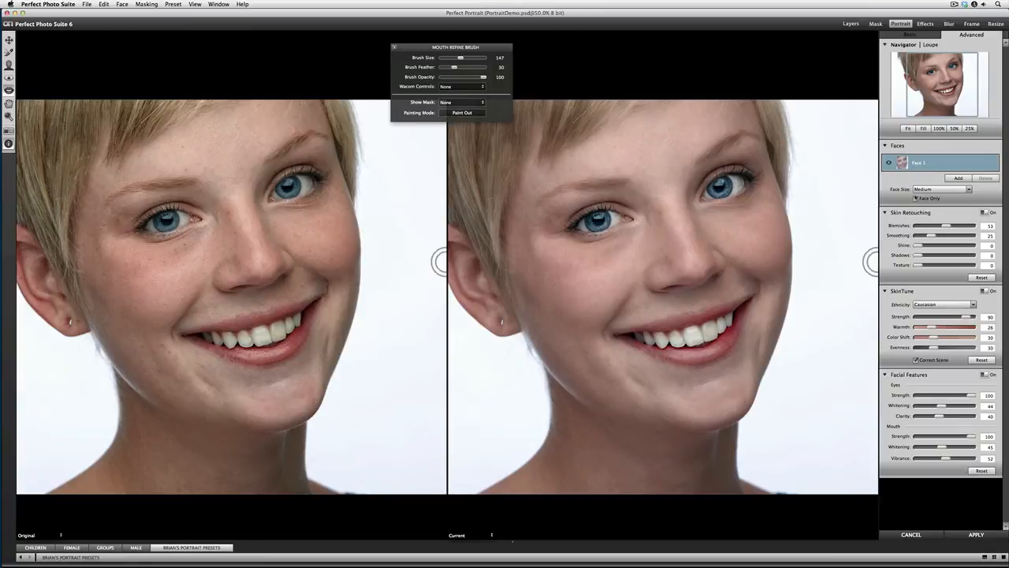
key(super+z)
key(super+z)
key(super+z)
key(super+z)
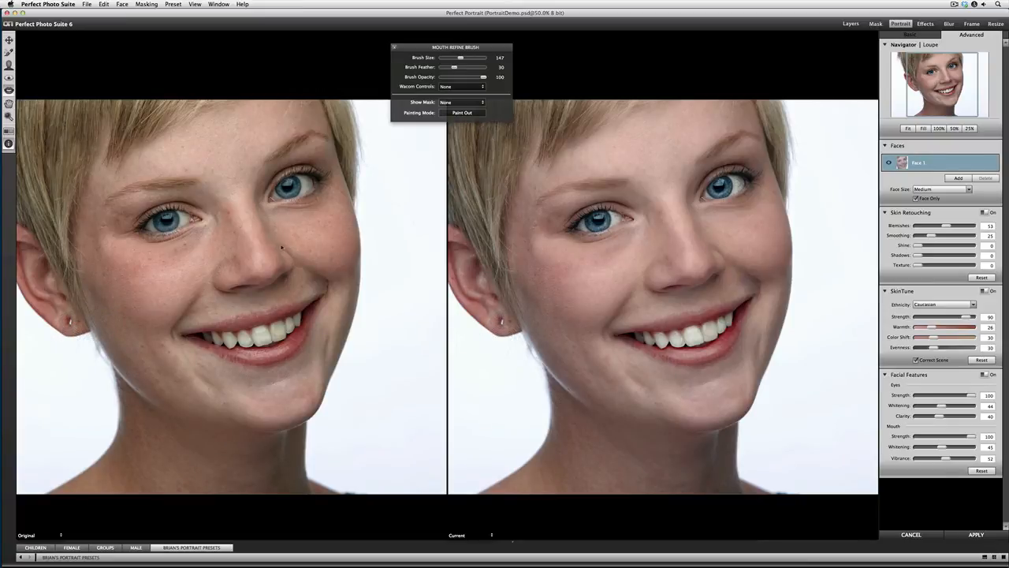
Step: Retouch the earring on the earlobe in the current version with the Retouch Brush, and adjust the brush size
click(9, 52)
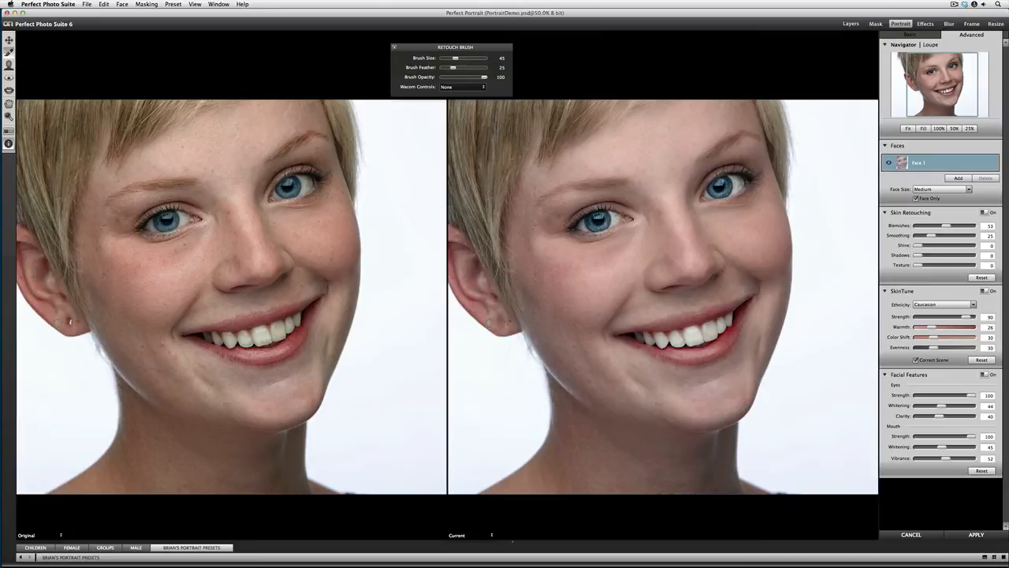
click(507, 321)
click(499, 317)
key(bracketleft)
key(bracketleft)
key(bracketright)
Step: Lower the Retouch Brush opacity, enlarge the brush slightly, and brush over the skin beside the bridge of the nose
mouse_move(417, 247)
mouse_down()
mouse_move(399, 207)
mouse_move(361, 195)
mouse_up()
mouse_move(76, 357)
mouse_down()
mouse_move(19, 446)
mouse_move(33, 350)
mouse_move(22, 355)
mouse_move(27, 310)
mouse_move(20, 354)
mouse_up()
drag(483, 79, 453, 79)
drag(453, 77, 532, 98)
drag(481, 79, 447, 79)
key(bracketright)
mouse_move(676, 177)
mouse_down()
mouse_move(679, 161)
mouse_move(654, 166)
mouse_move(660, 176)
mouse_move(670, 166)
mouse_up()
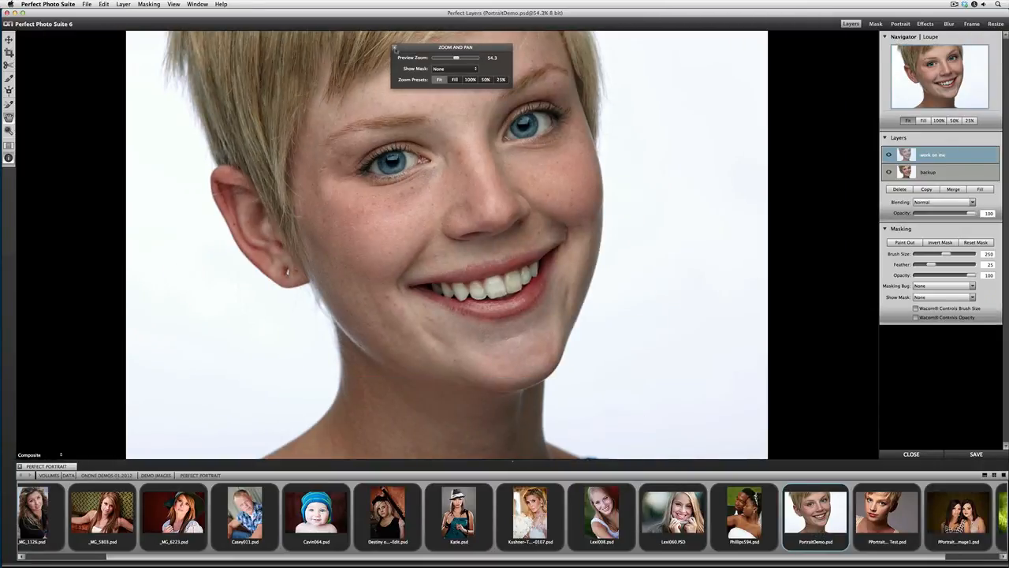
Step: Close the Zoom and Pan palette and open 20070925_AM_178.psd from the FocalPoint folder of the demo images
click(393, 48)
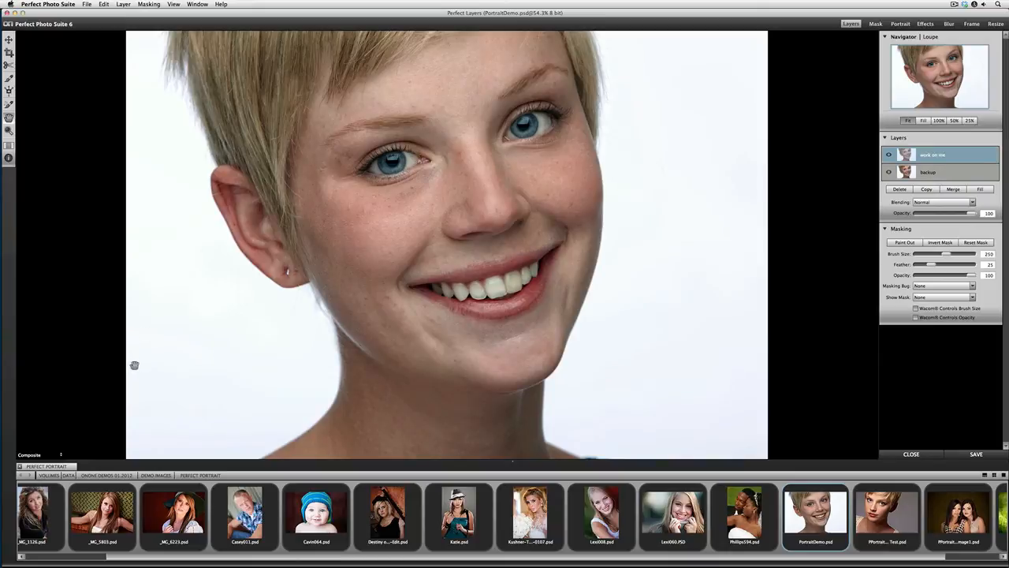
click(154, 475)
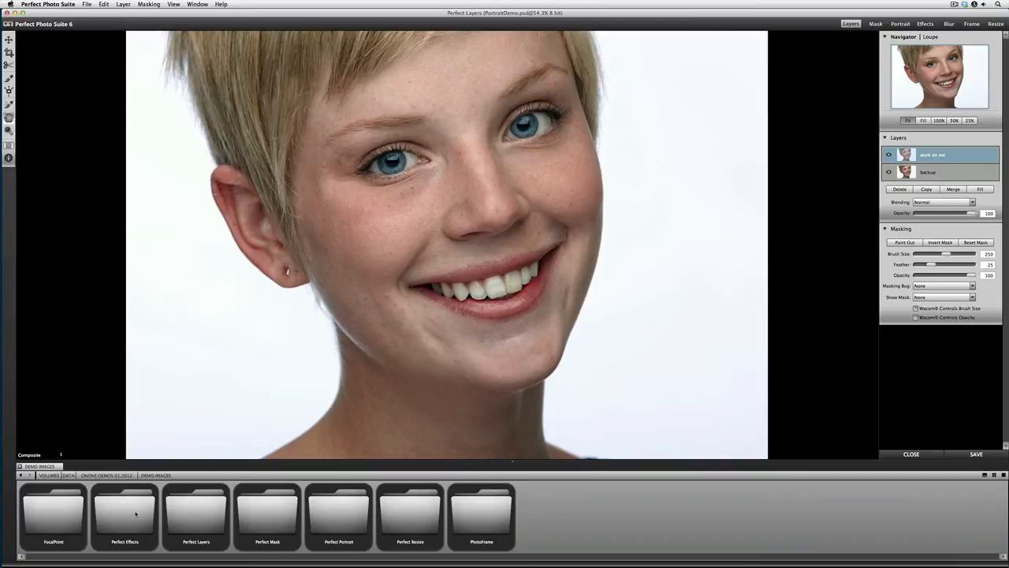
double_click(65, 515)
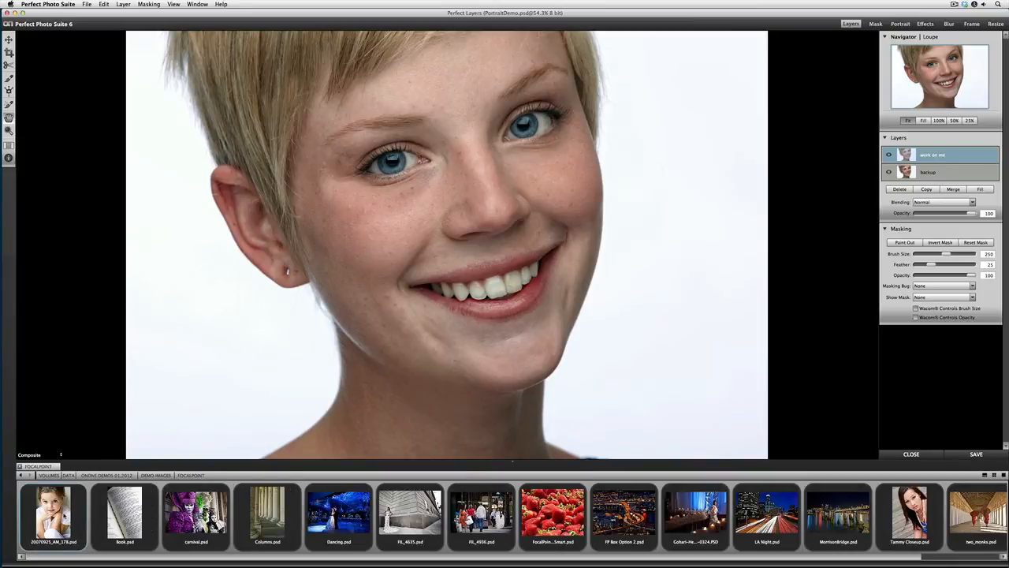
drag(66, 516, 316, 375)
click(456, 300)
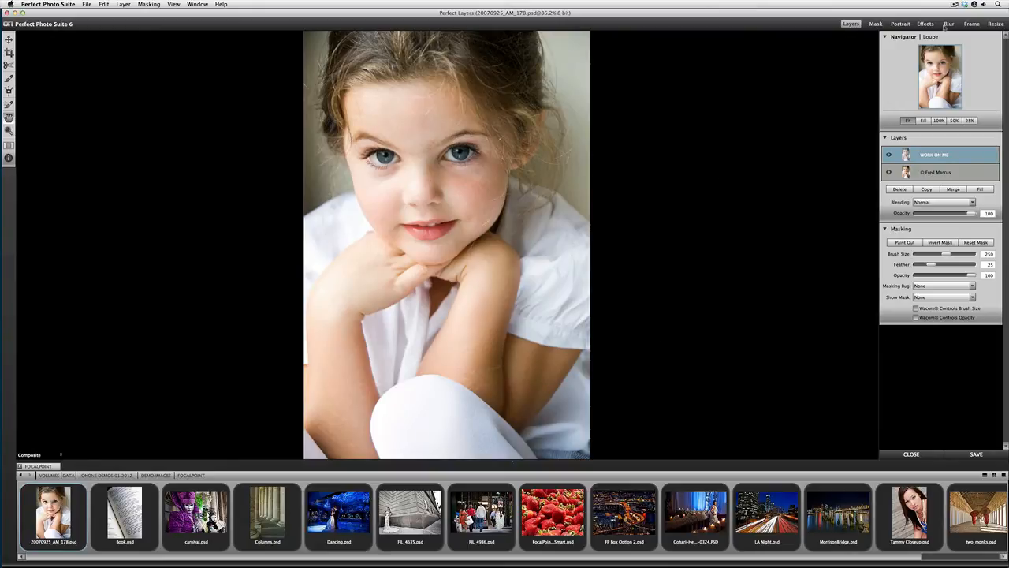
Step: Switch to FocalPoint with the child's portrait and reset all of its settings
click(947, 25)
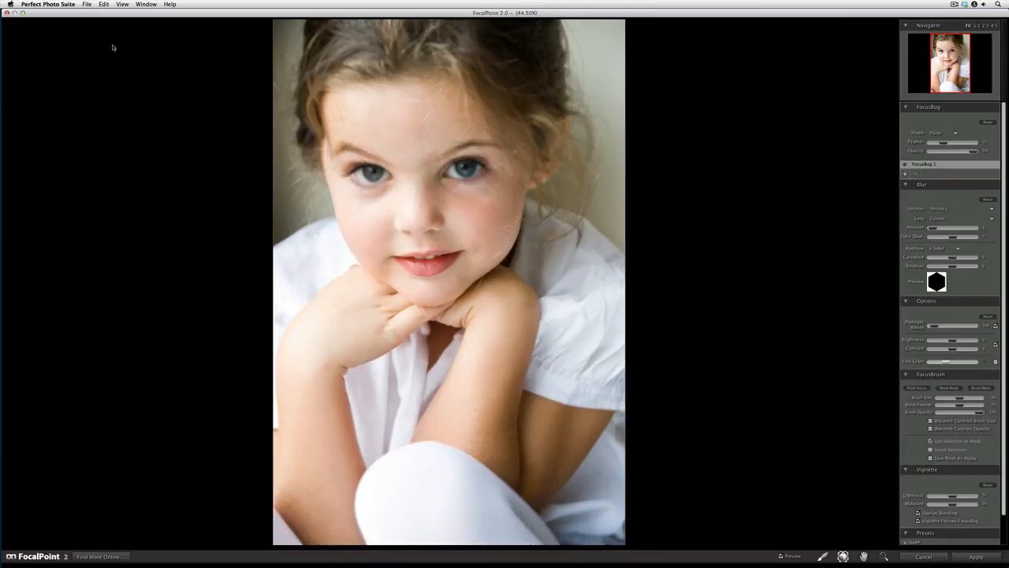
click(104, 4)
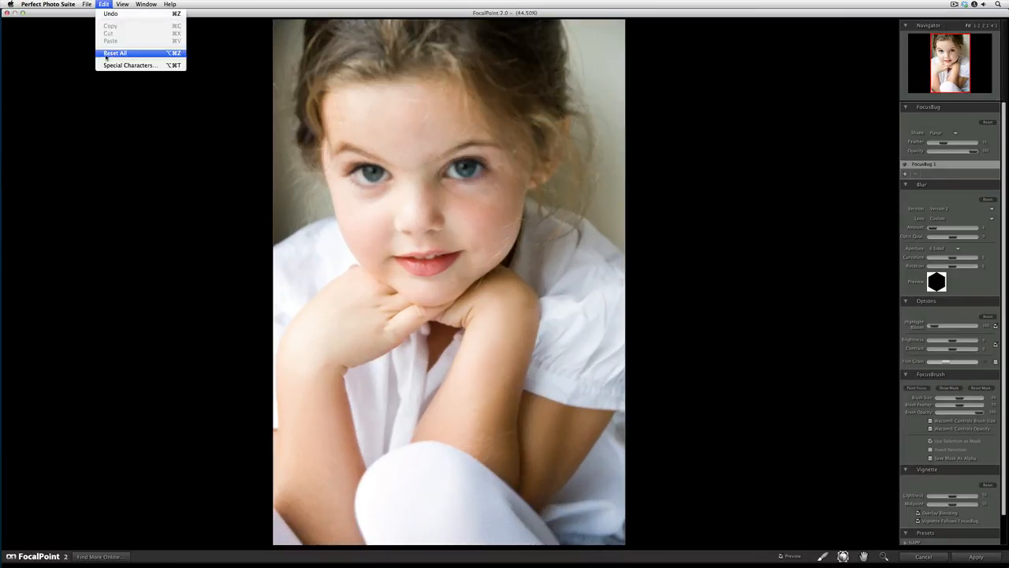
click(111, 57)
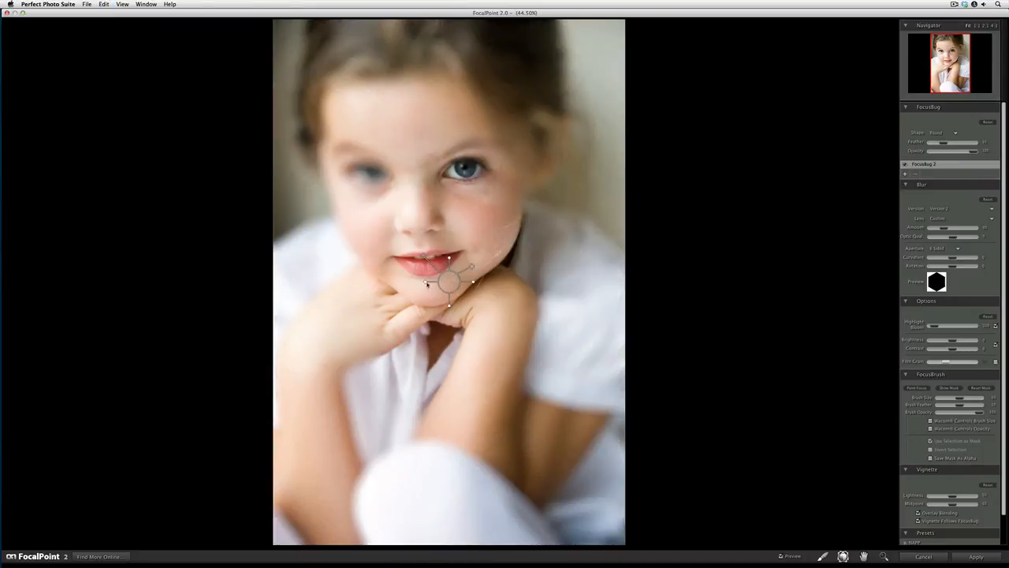
Step: Move the round FocusBug onto the cheek, and try the Planar shape placed over the nose
drag(433, 289, 494, 249)
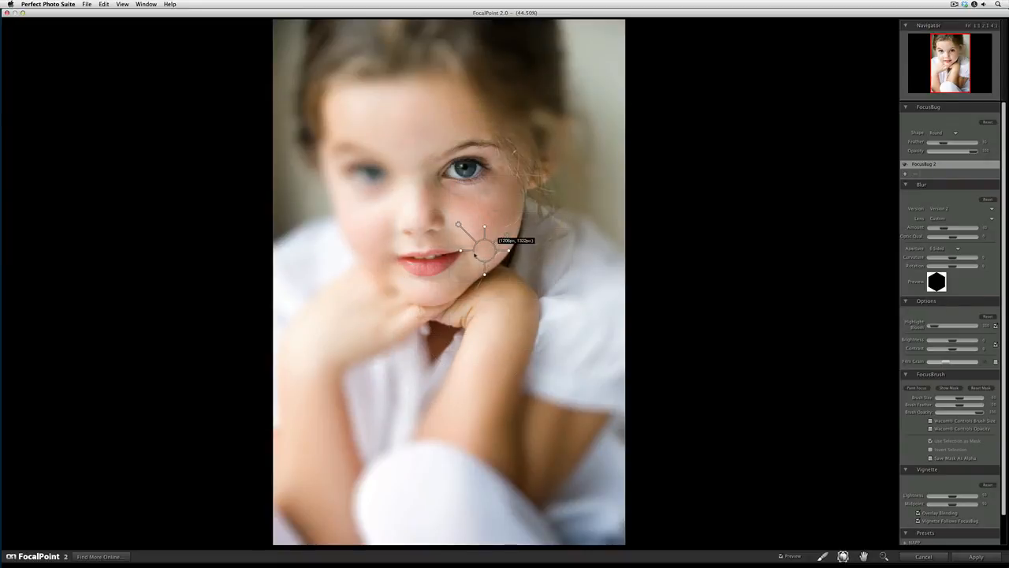
drag(478, 260, 475, 258)
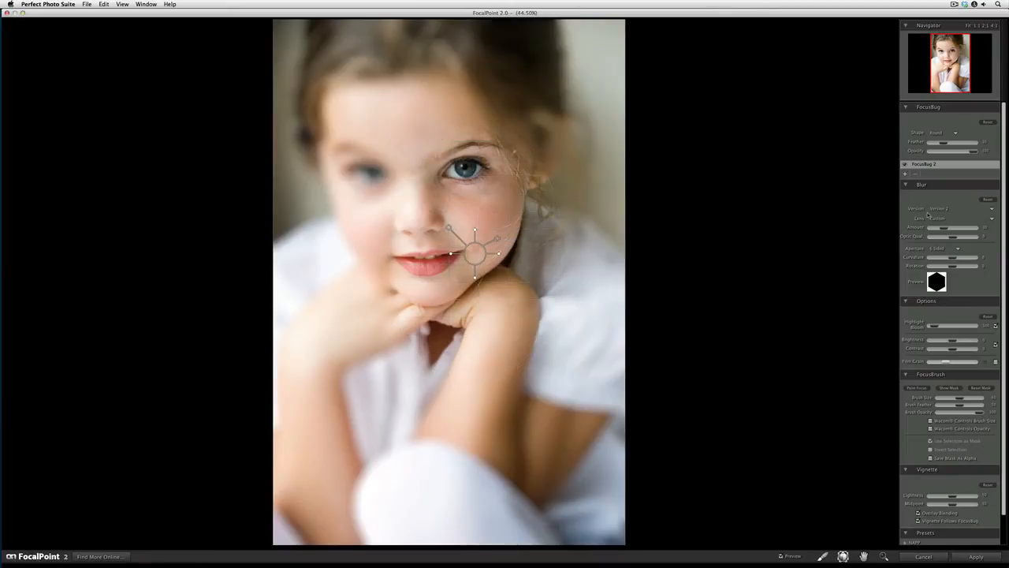
click(934, 133)
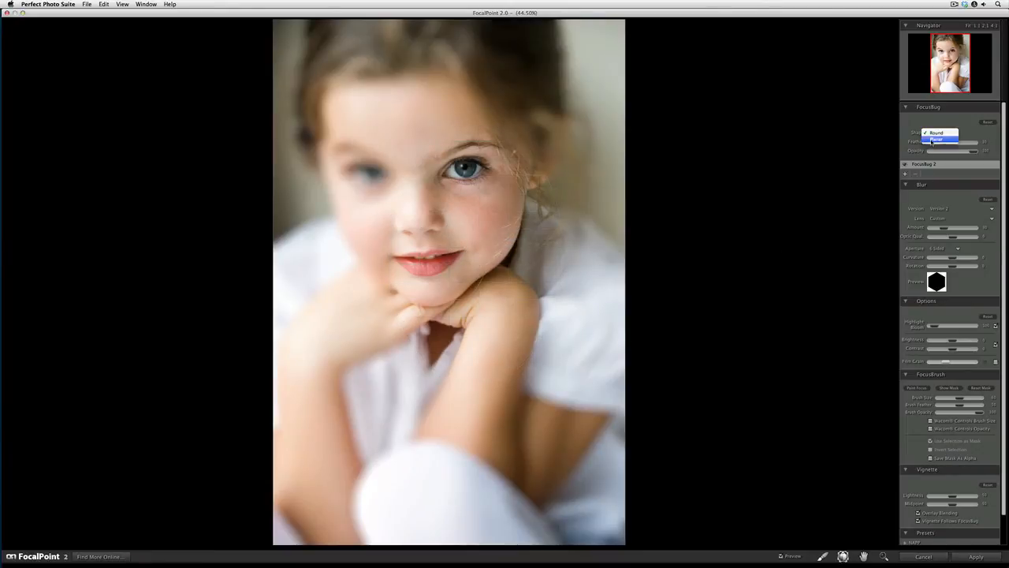
click(936, 139)
drag(467, 255, 452, 219)
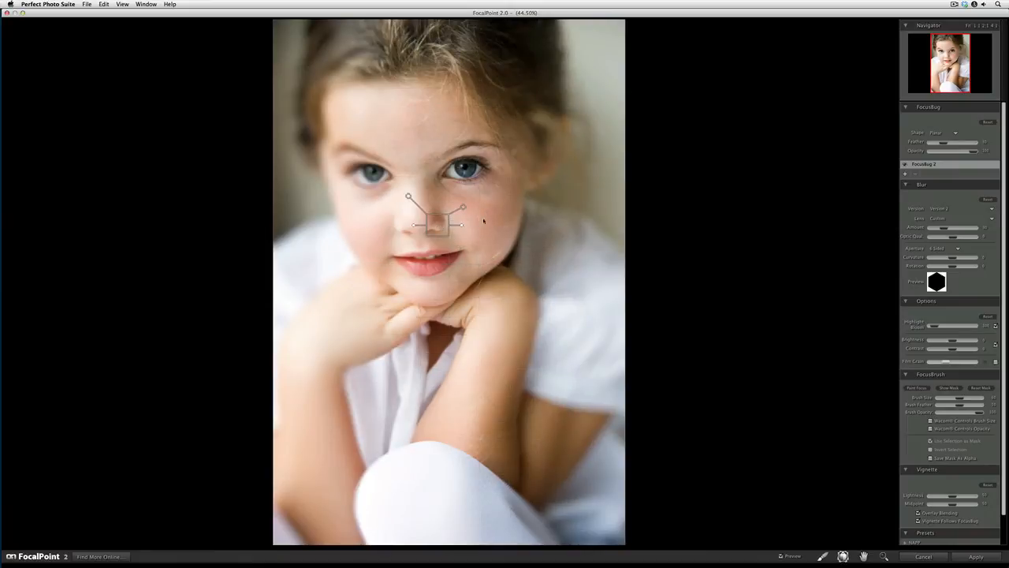
Step: Set the FocusBug shape to Round, centre it between the eyes, and adjust its extent to surround the face
click(935, 134)
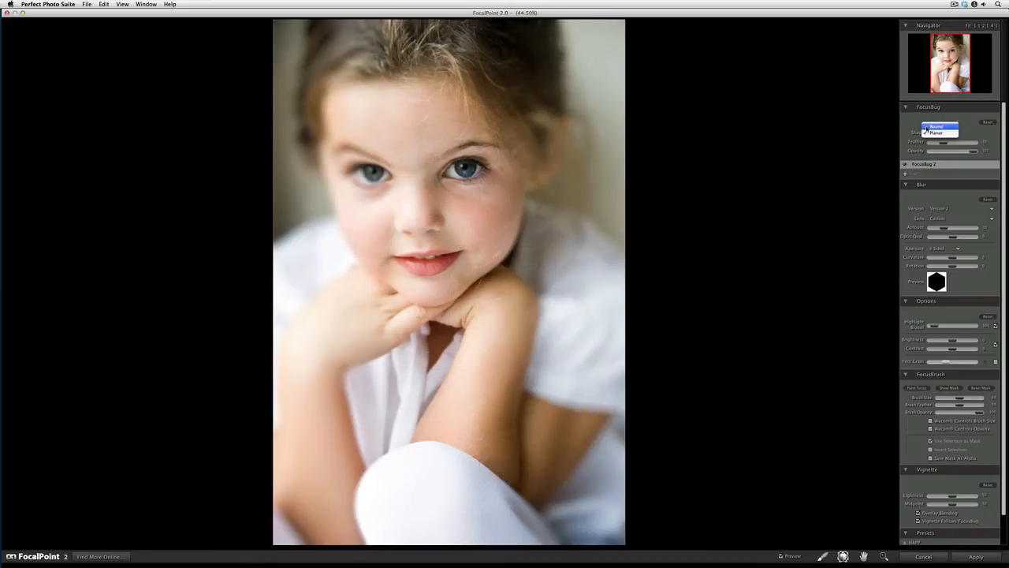
click(936, 126)
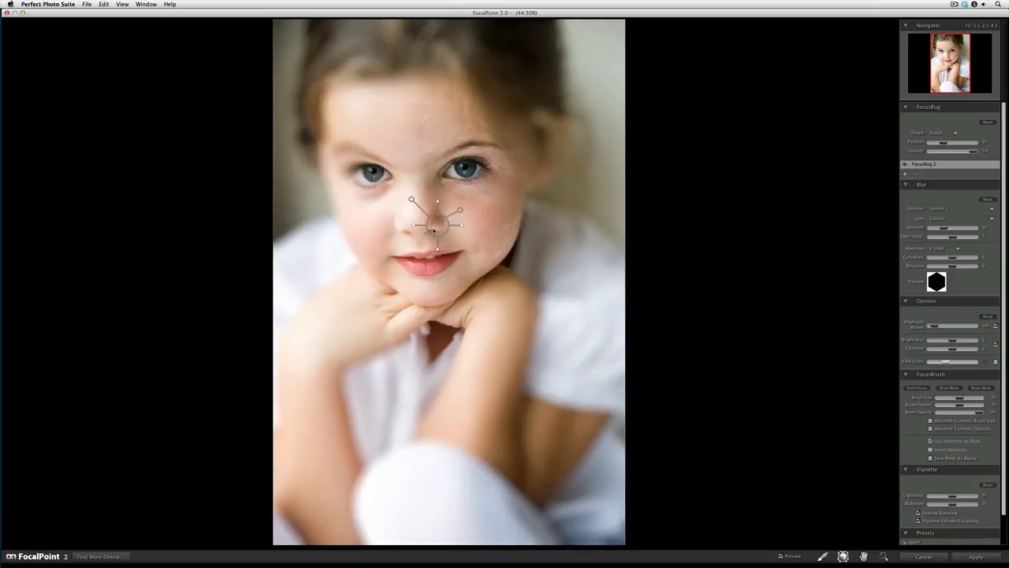
drag(435, 226, 425, 183)
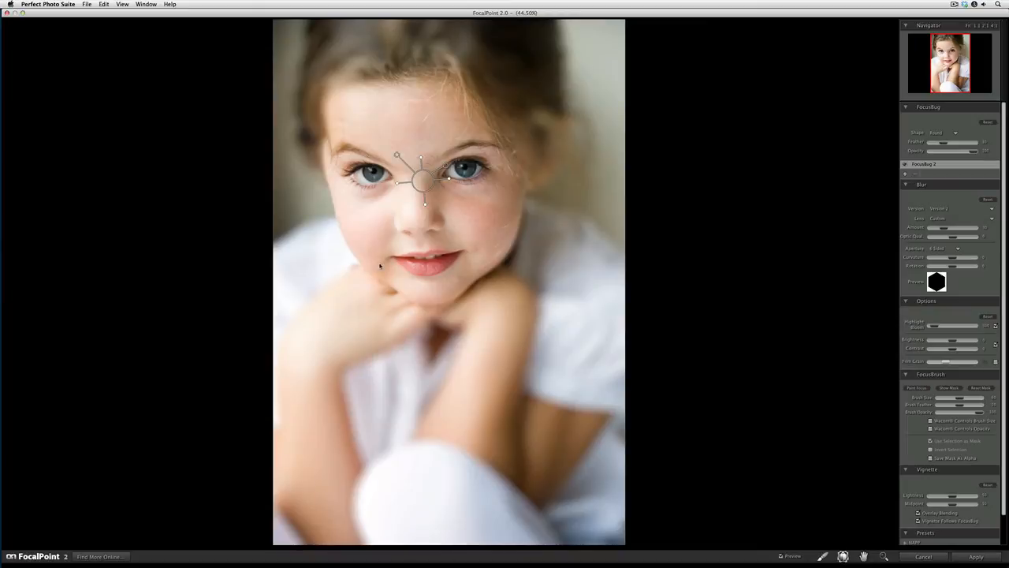
drag(395, 187, 449, 181)
Step: Try the FocusBug with a Feather of 0, raise it to 100, and nudge the bug between the eyes
drag(943, 143, 916, 145)
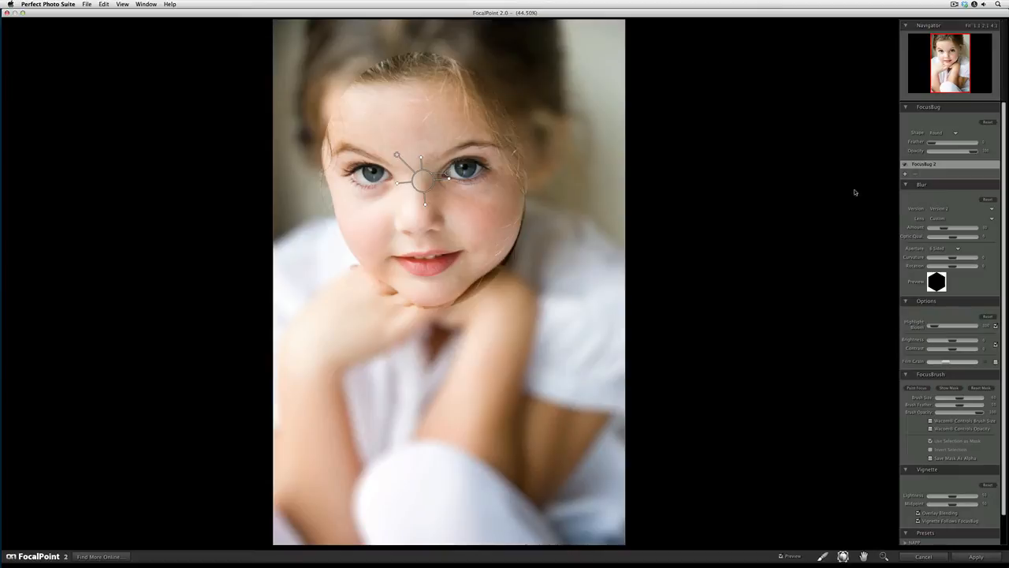
drag(932, 145, 973, 143)
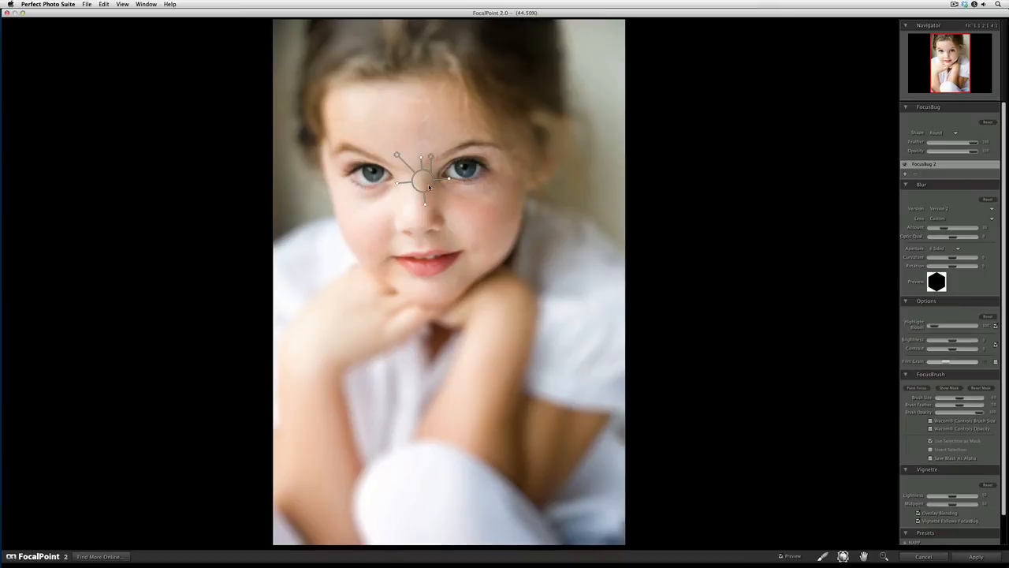
drag(430, 187, 432, 186)
Step: Show the FocusBug's mask to examine its feathered edge, and hide it again
click(945, 388)
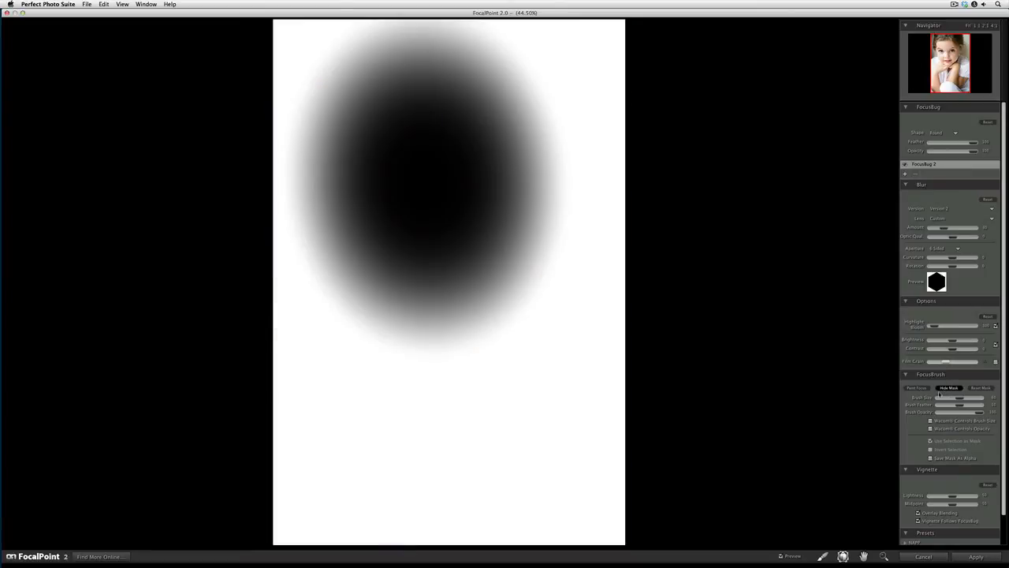
mouse_move(390, 85)
click(944, 390)
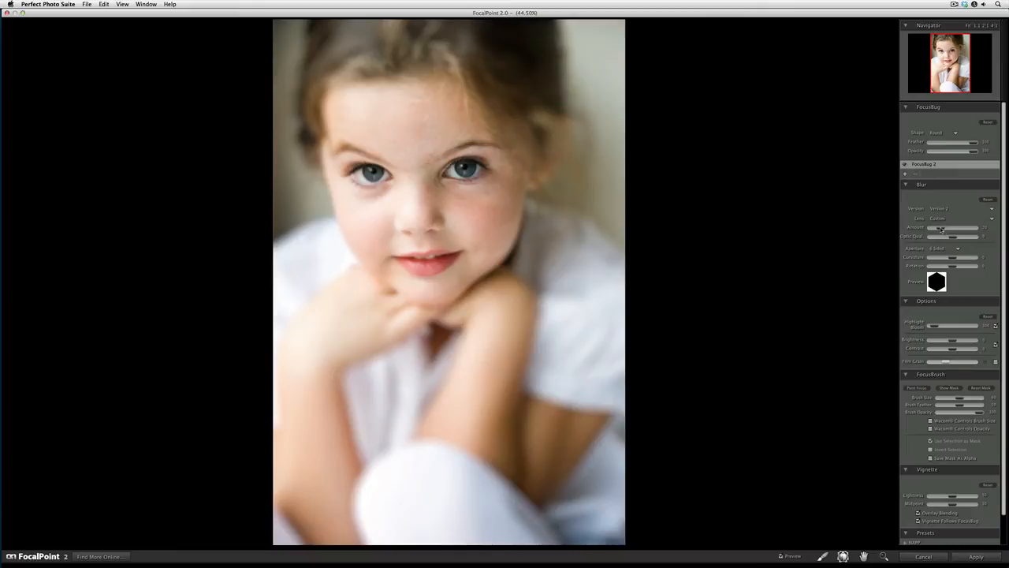
Step: Reduce the blur Amount to a subtle softening around the child's face
drag(940, 230, 935, 233)
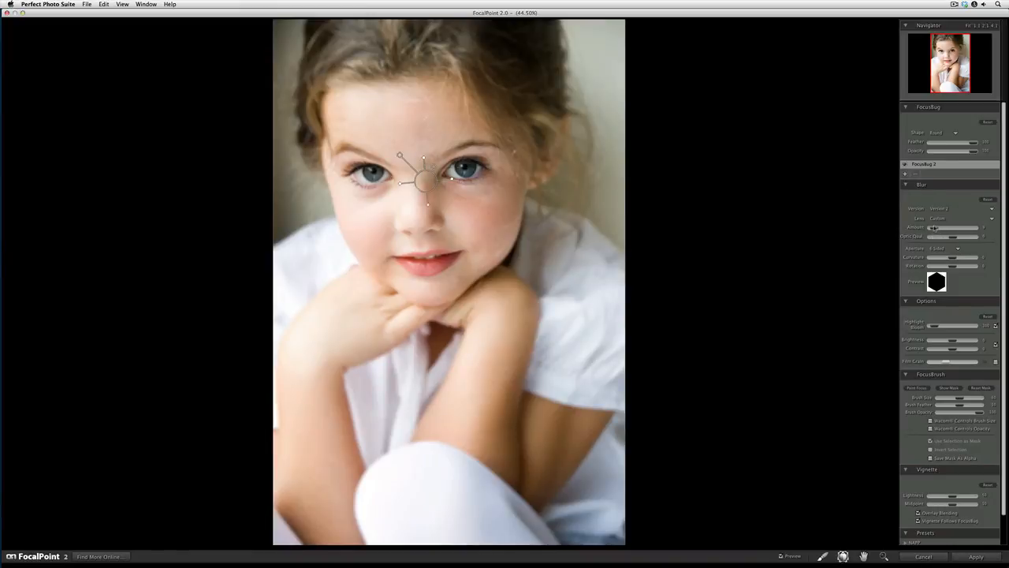
click(987, 228)
key(Tab)
Step: Enlarge the FocusBrush, lower its opacity, paint focus over the face and hair, and check the coverage on the mask
key(bracketright)
key(bracketright)
key(bracketright)
key(bracketright)
key(bracketright)
key(bracketright)
key(bracketright)
key(bracketright)
drag(978, 411, 945, 415)
click(949, 387)
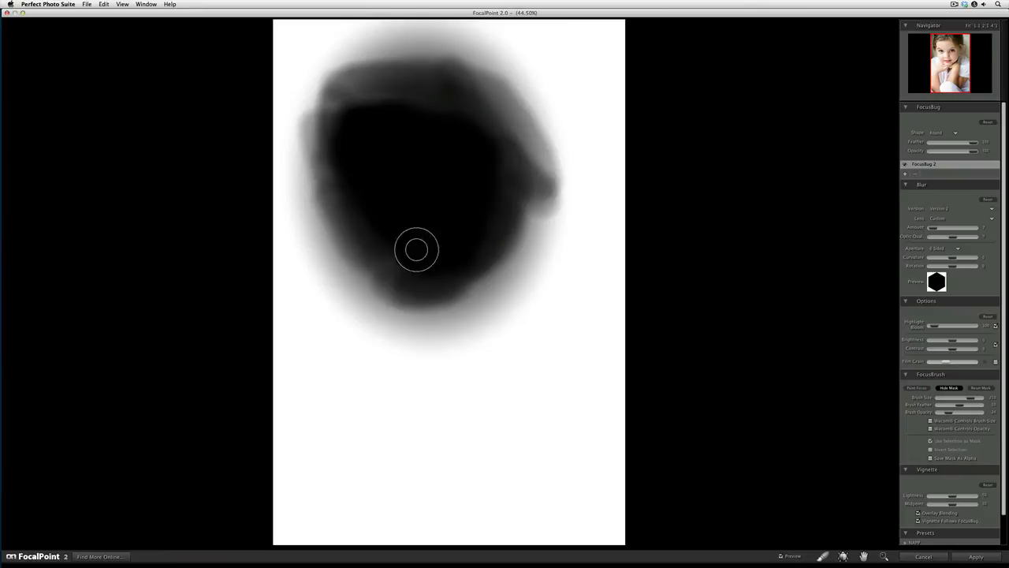
click(950, 387)
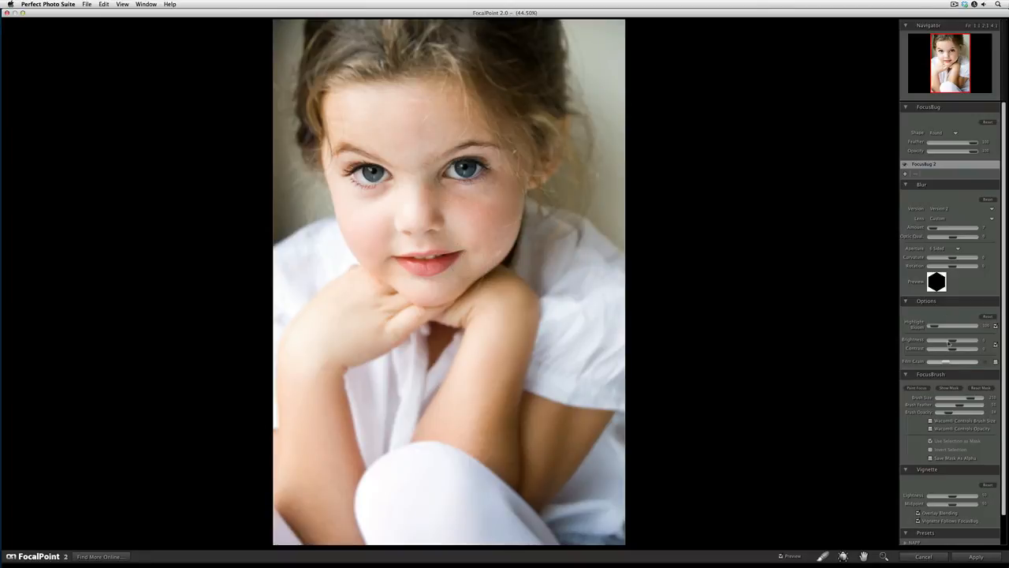
Step: Darken the blurred area's Brightness, raise its Contrast slightly, and compare the portrait with the original
mouse_move(950, 341)
mouse_down()
mouse_move(939, 341)
mouse_move(955, 348)
mouse_up()
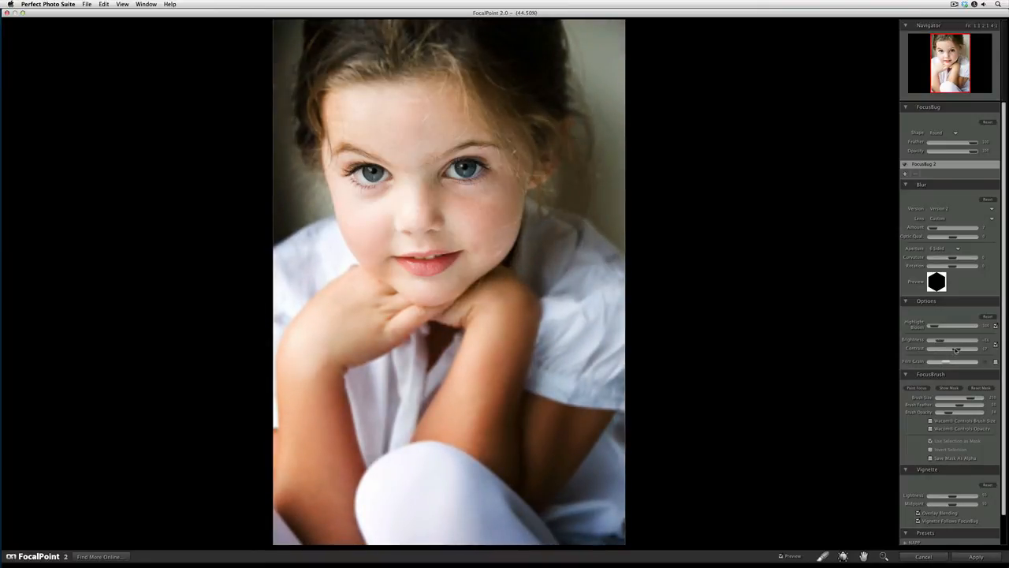
drag(941, 341, 942, 342)
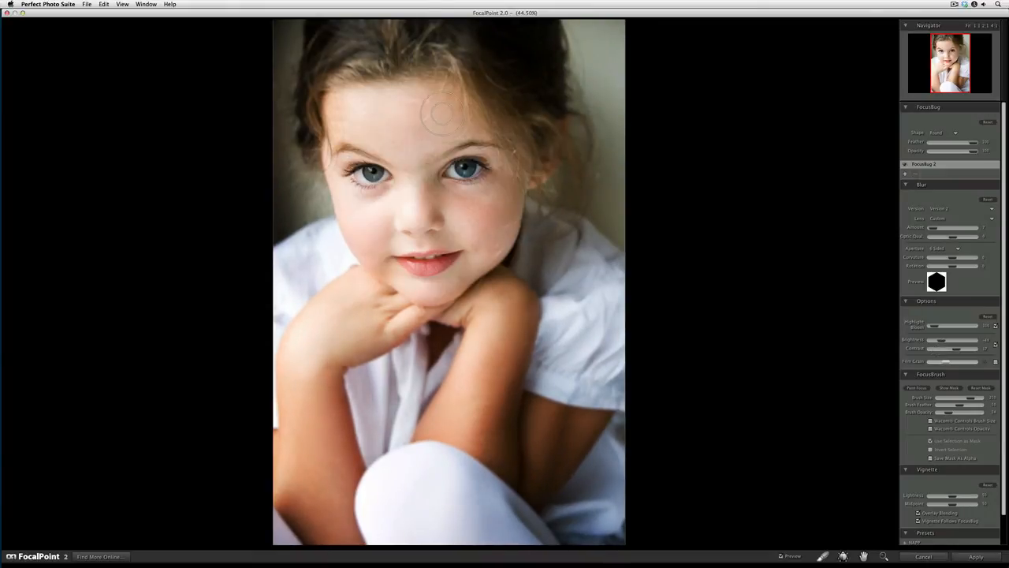
click(779, 557)
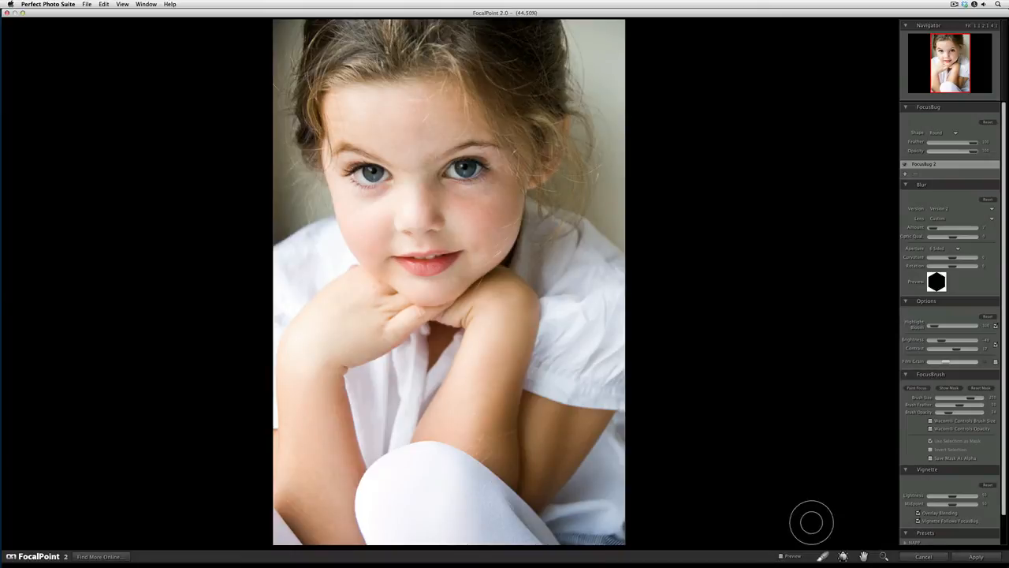
click(780, 557)
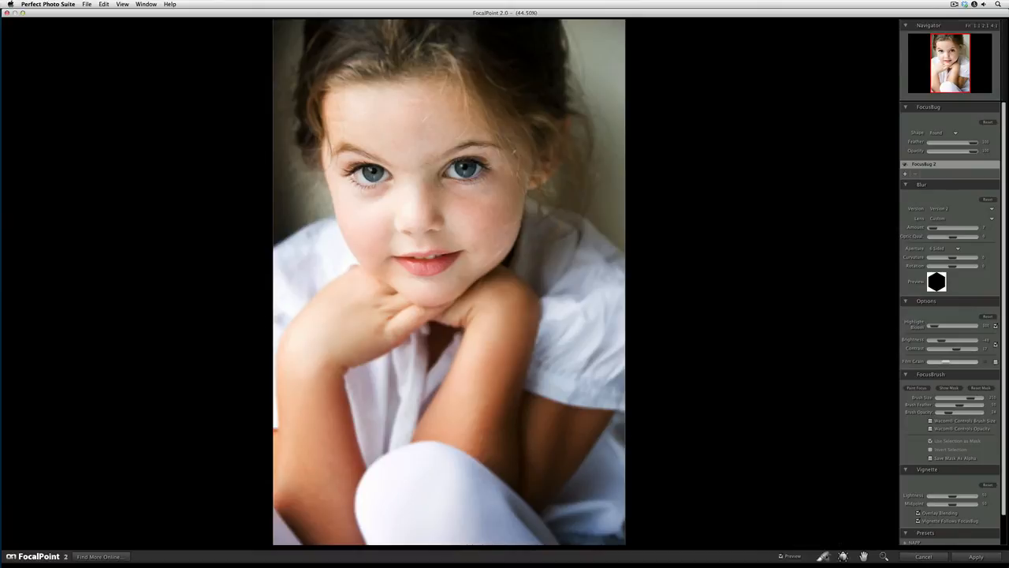
Step: Check the FocusBug's placement between the eyes and examine the painted focus mask
click(843, 557)
click(424, 180)
click(822, 556)
click(946, 388)
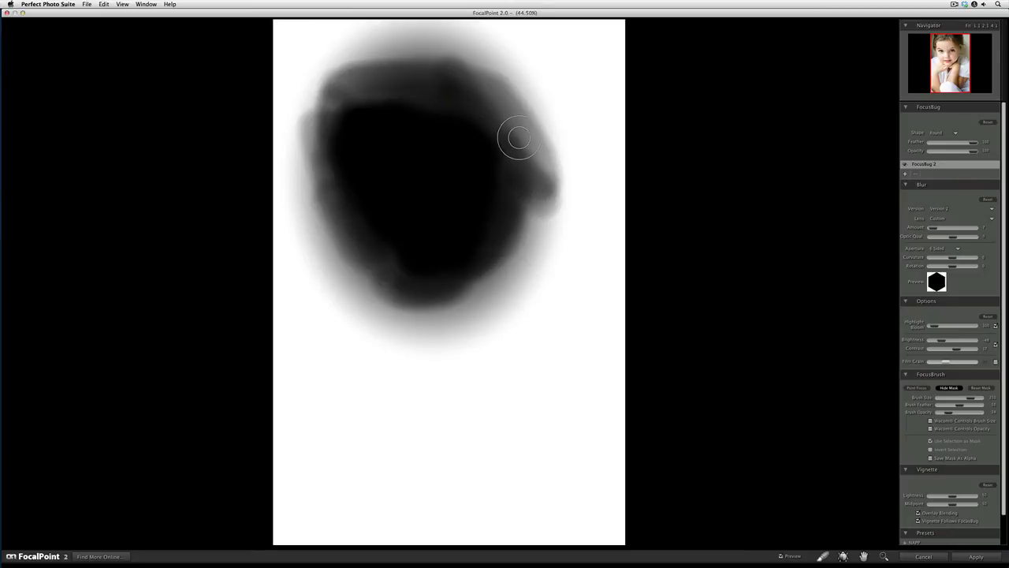
click(949, 388)
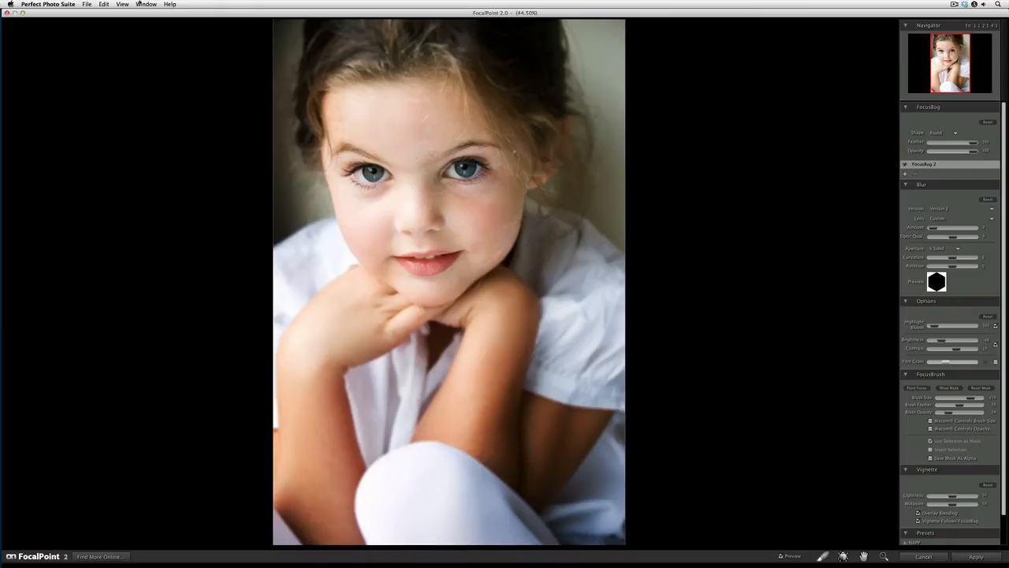
Step: Look up the preview toggle and switch the preview off and on to compare the portrait before and after the effect
click(144, 4)
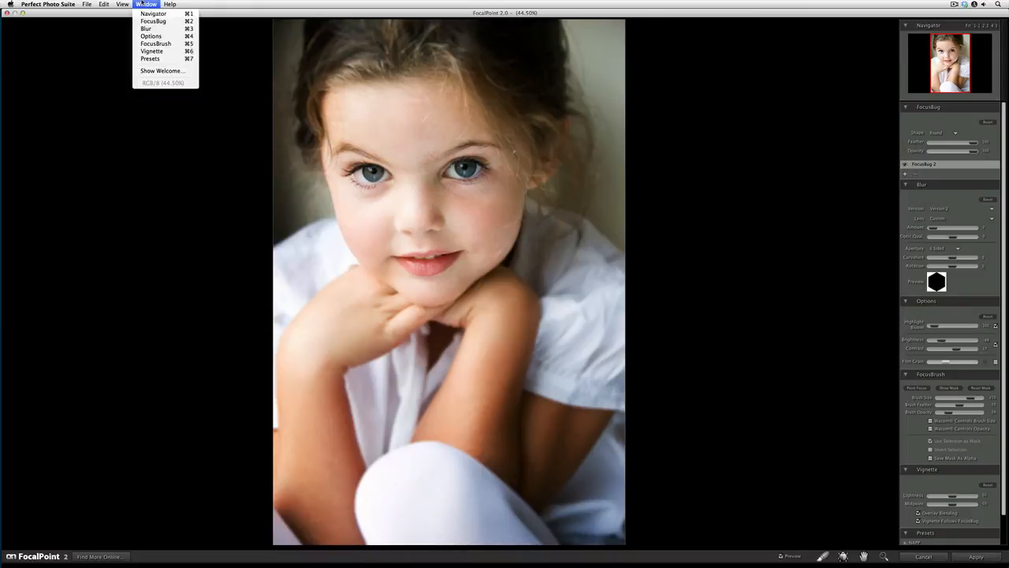
mouse_move(119, 4)
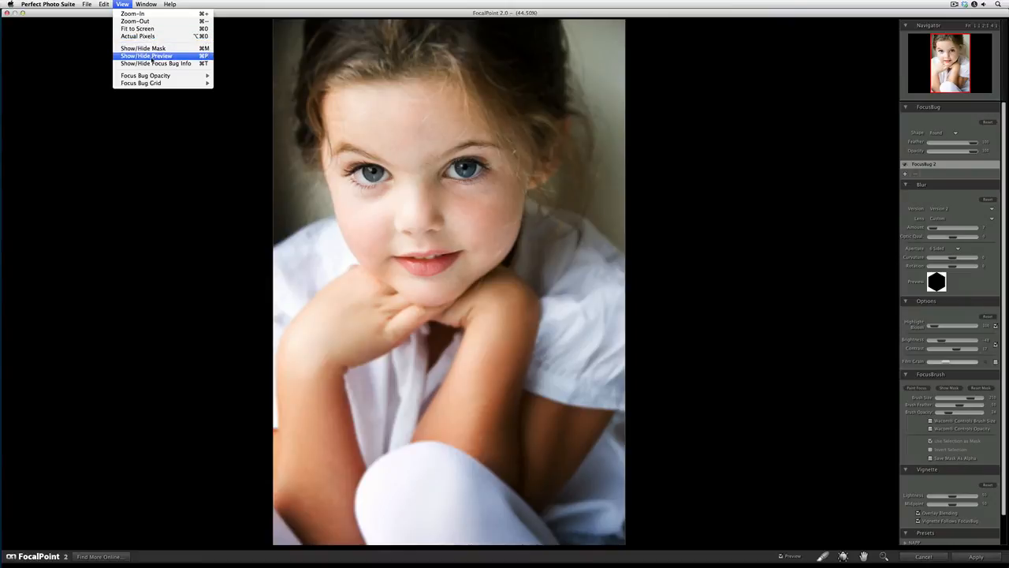
mouse_move(85, 5)
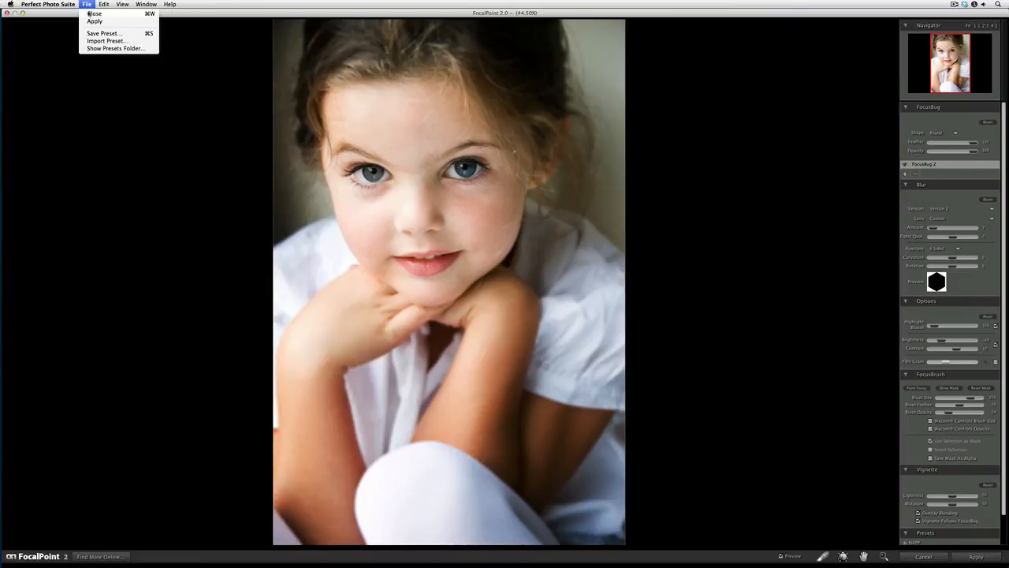
click(173, 185)
key(super+p)
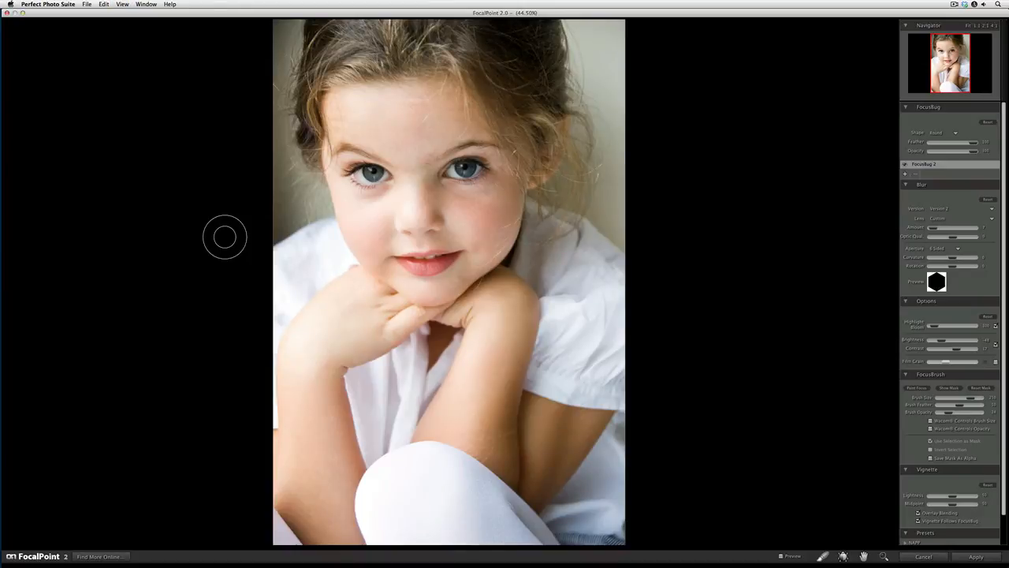
key(super+p)
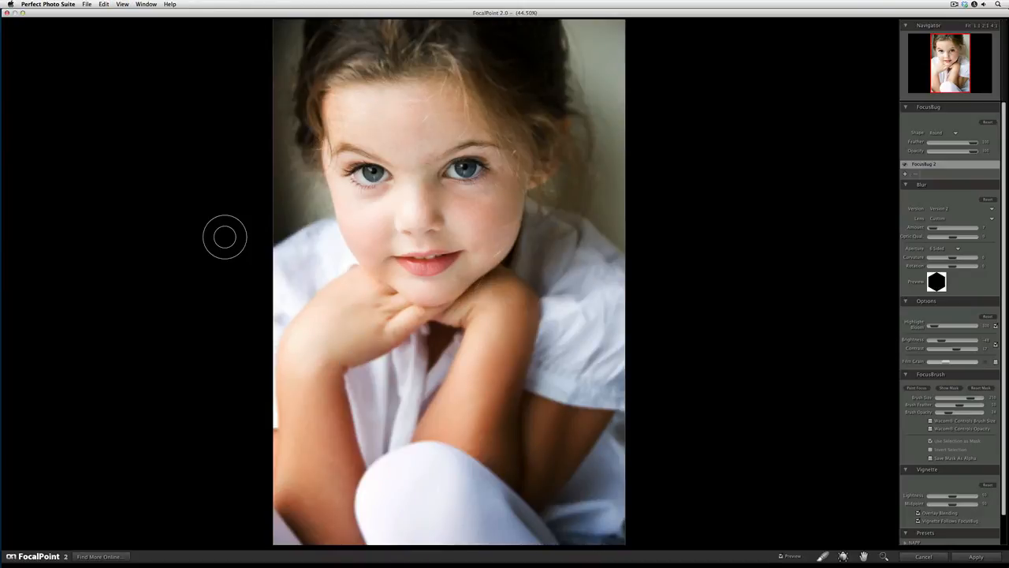
key(super+p)
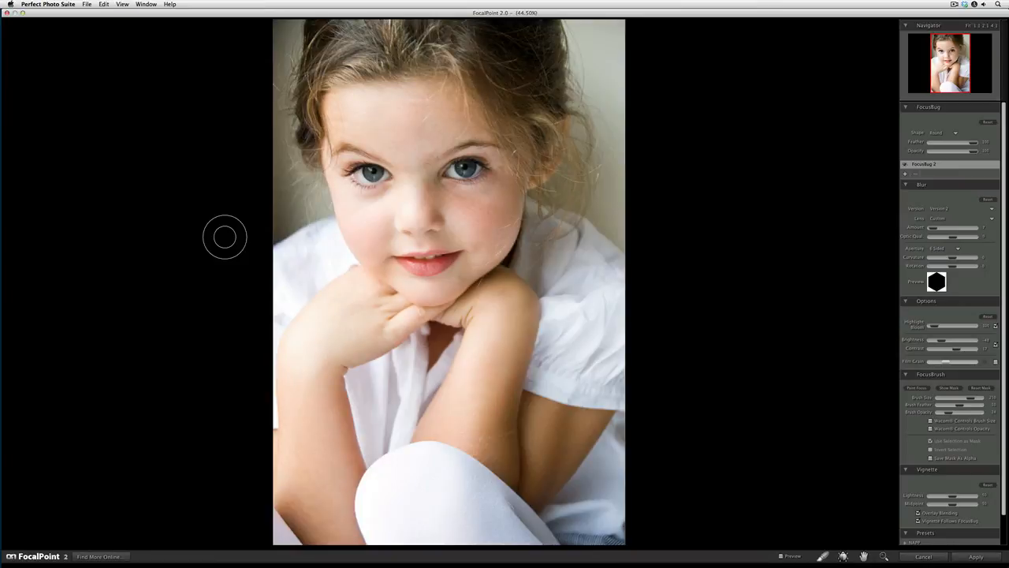
key(super+p)
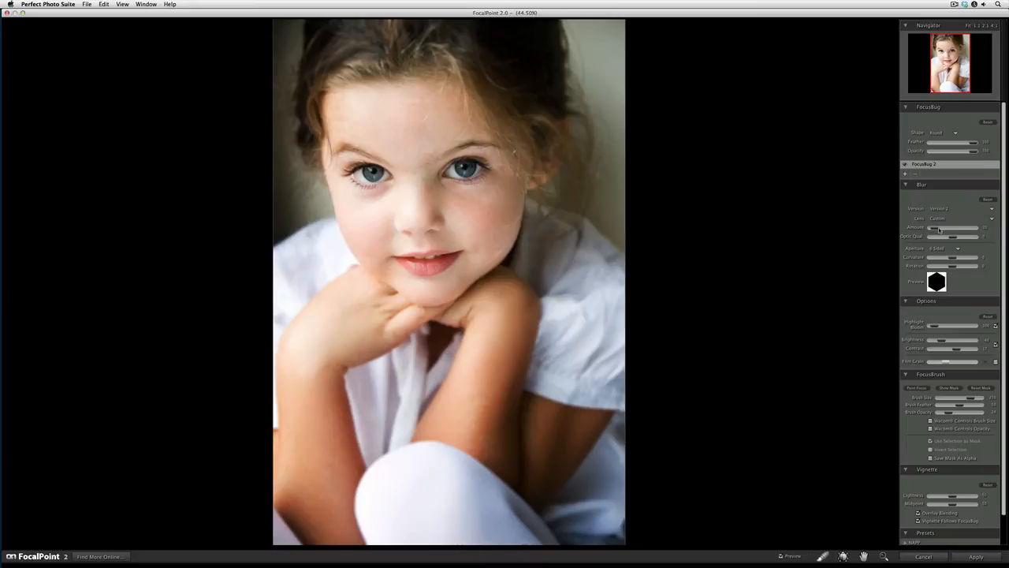
Step: Fine-tune the blur Amount, trying a stronger setting and 7 before settling on a lower value
drag(938, 229, 937, 233)
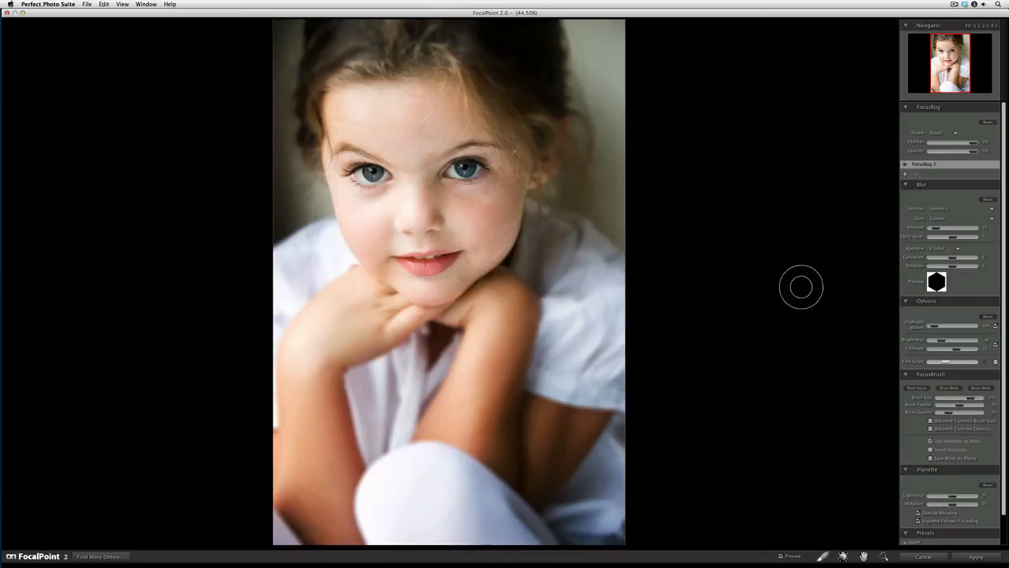
click(986, 227)
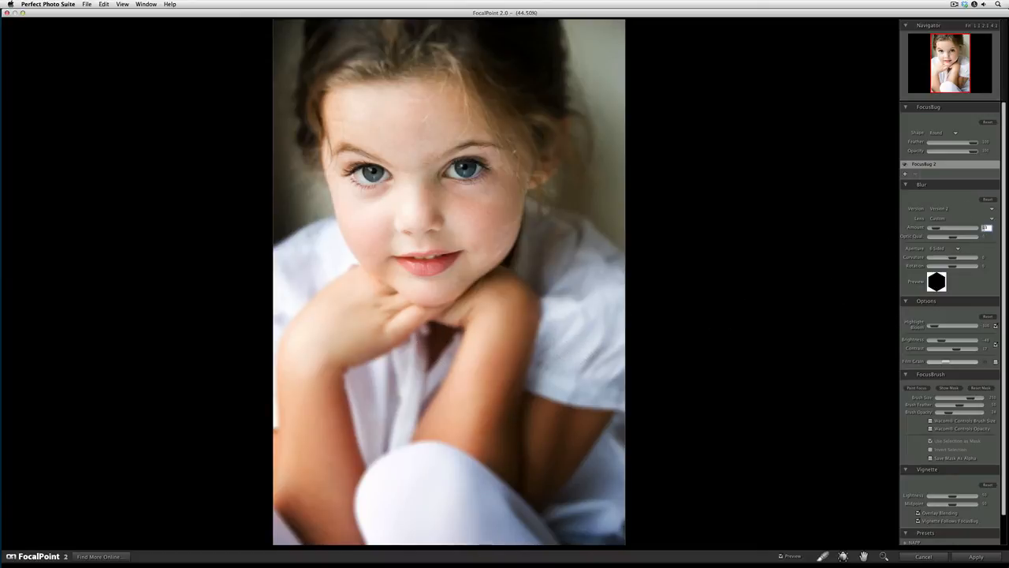
key(Return)
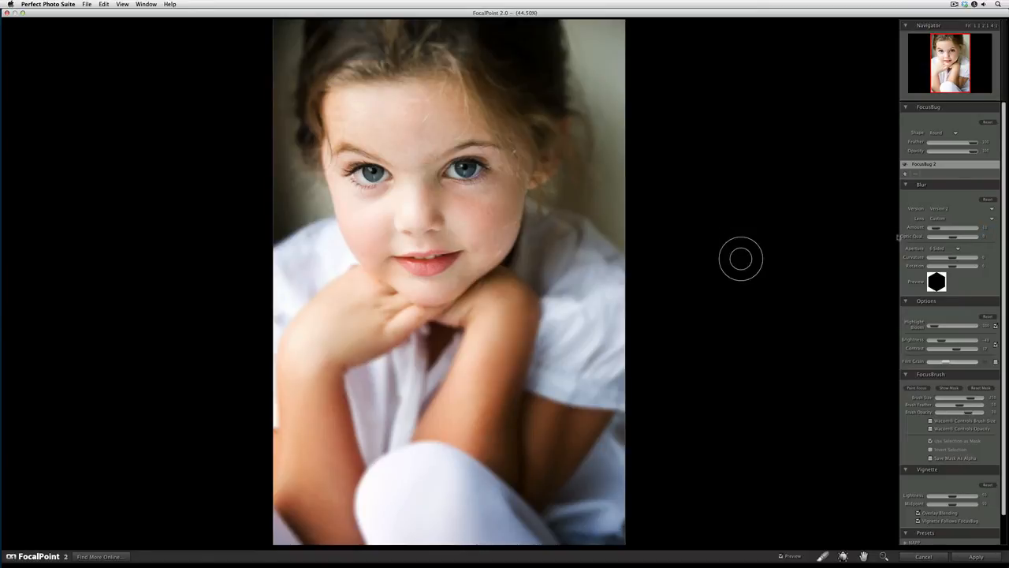
click(986, 227)
text(7)
key(Tab)
click(986, 227)
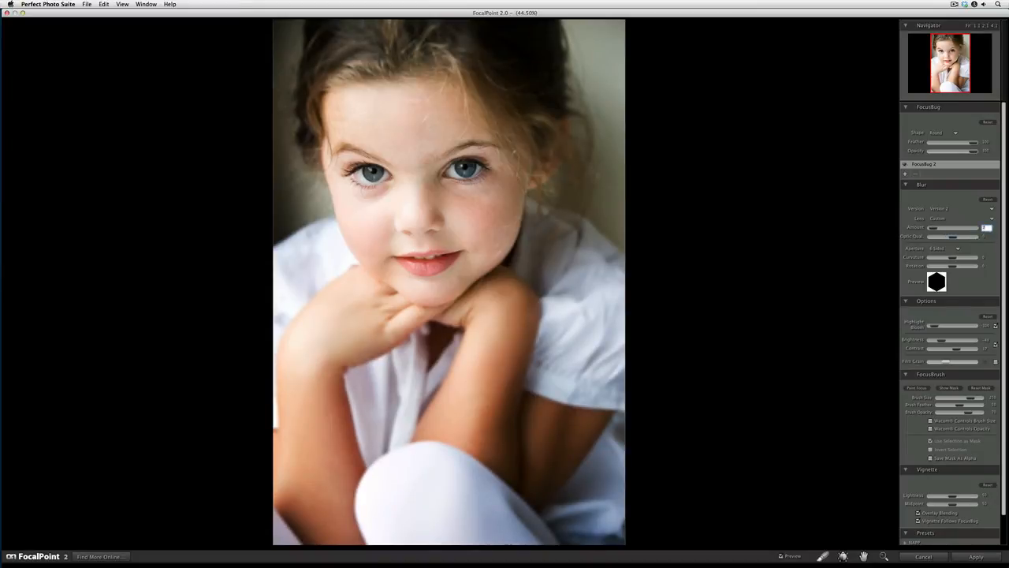
key(Tab)
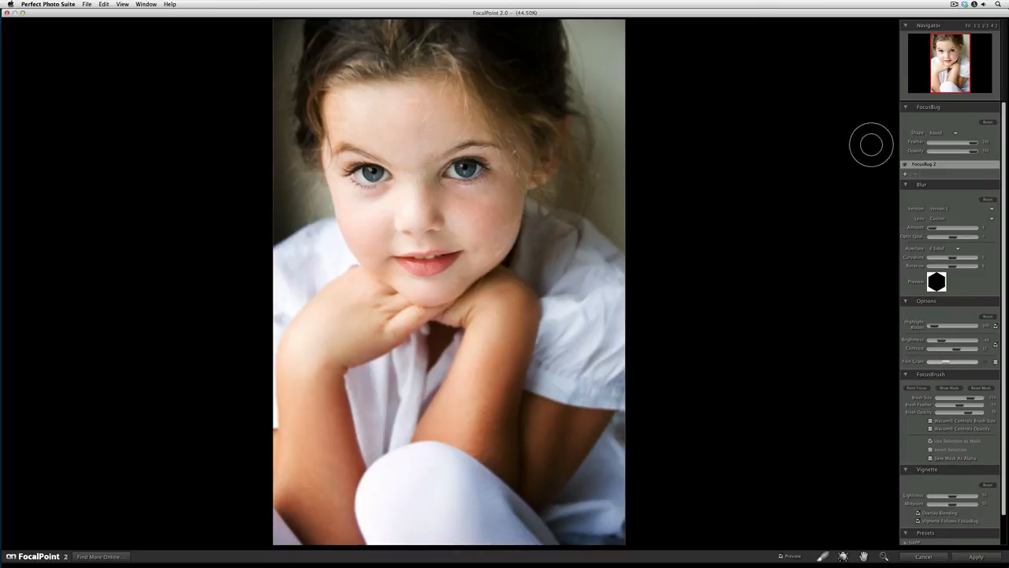
Step: Apply the FocalPoint effect, and open the resulting image in Perfect Portrait with the Eye Refine Brush options displayed
click(974, 557)
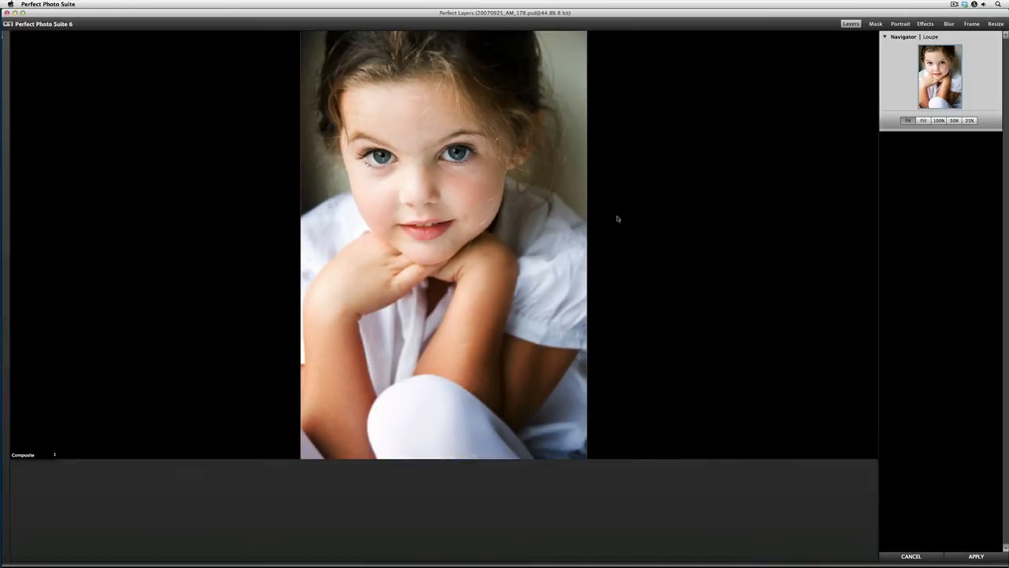
click(900, 24)
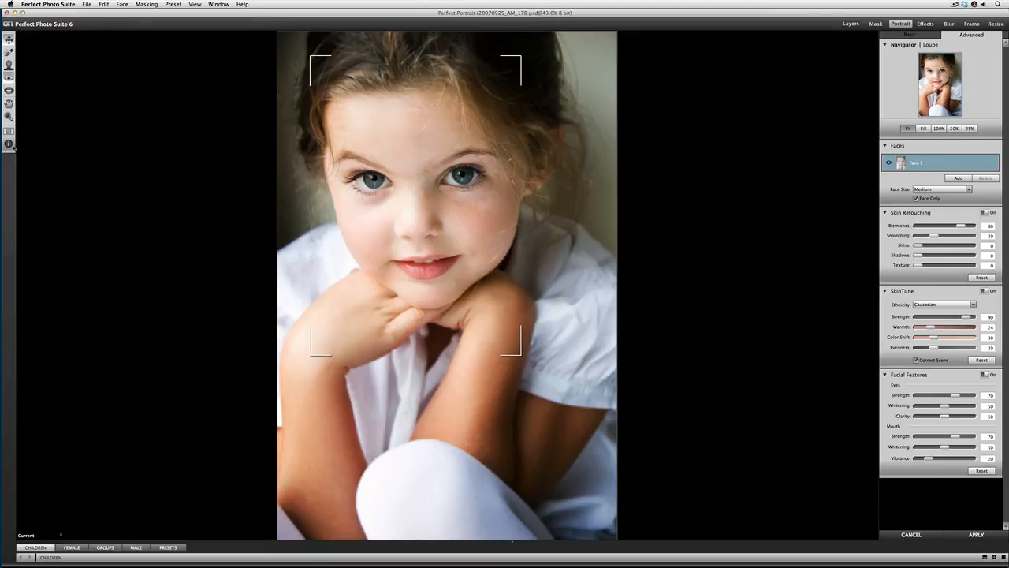
click(10, 144)
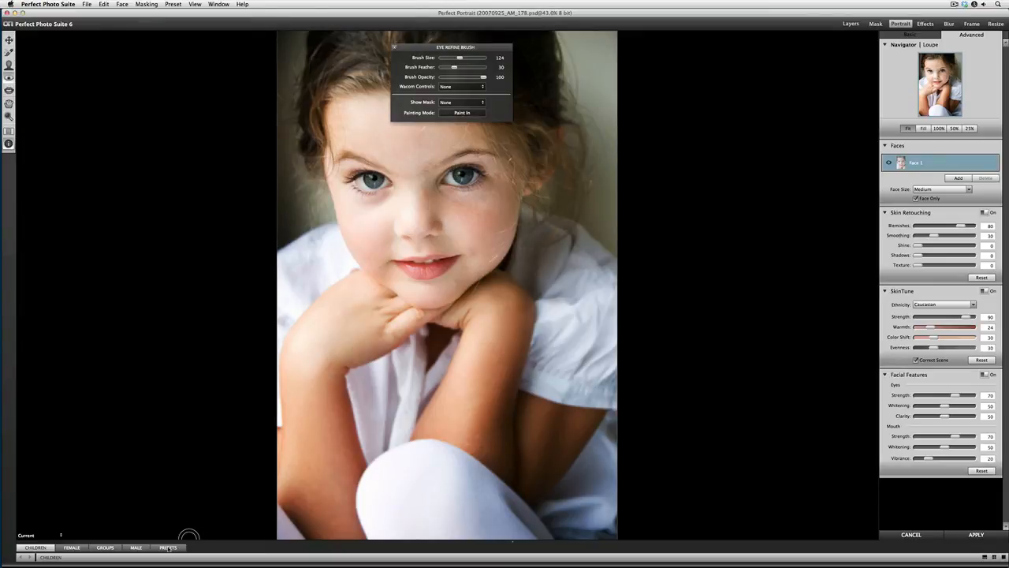
Step: Load the Zero'd Out preset from the custom portrait presets folder and show the eye mask as an Overlay
click(167, 548)
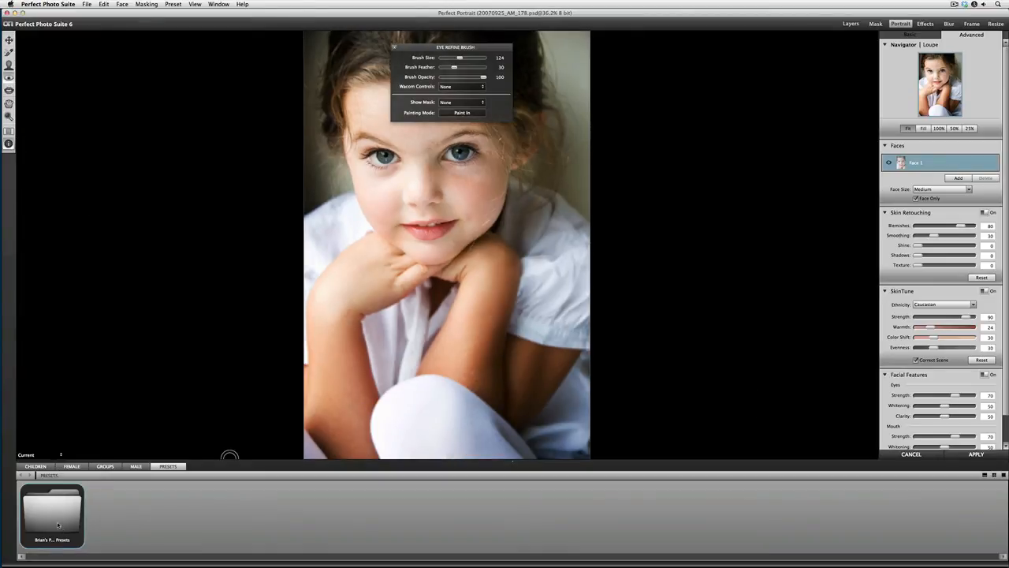
double_click(58, 525)
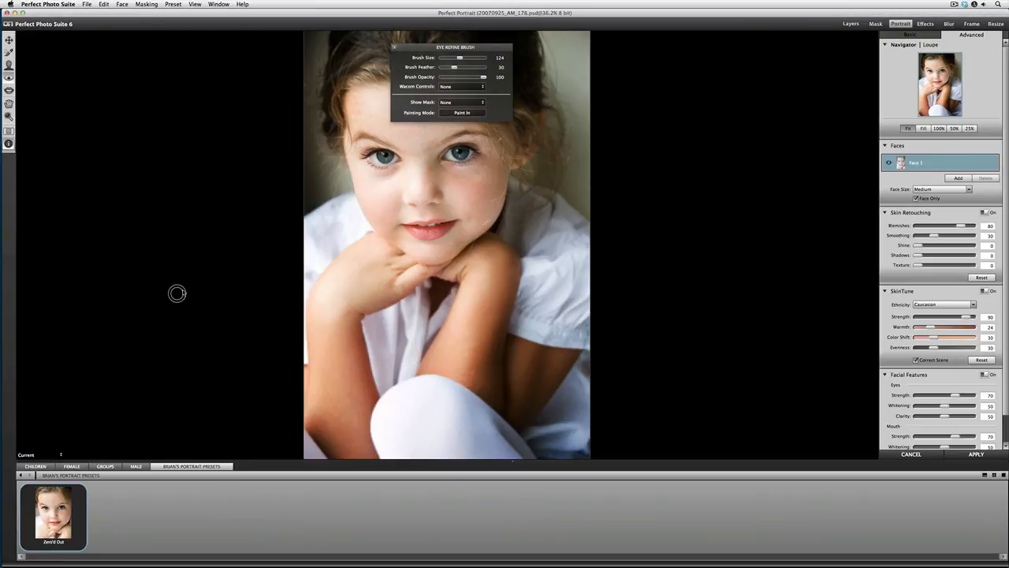
drag(444, 48, 231, 80)
click(232, 135)
click(231, 150)
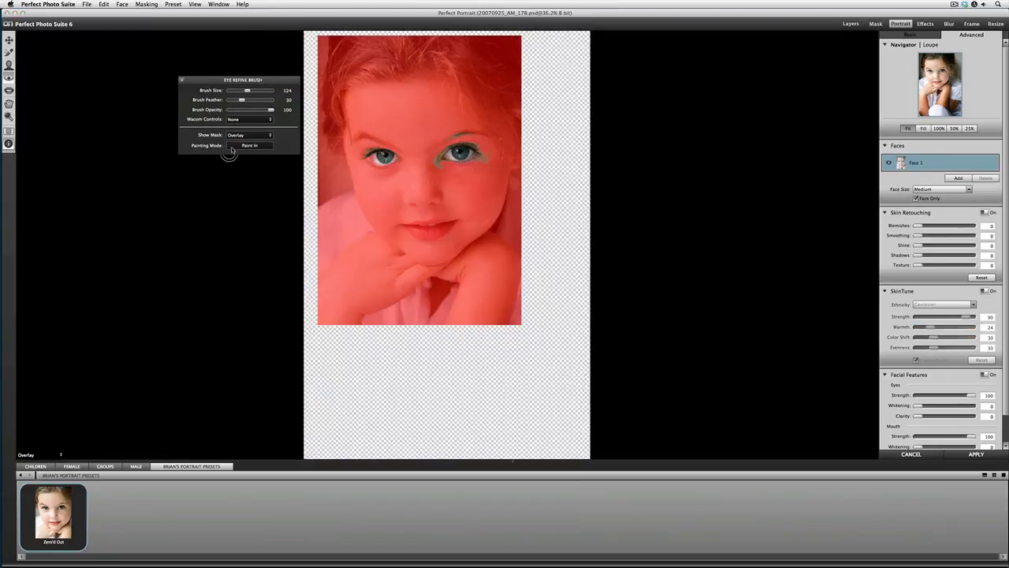
Step: With the Eye Refine Brush at size 80, paint in one eye, paint out the excess mask around the other, and hide the mask
key(bracketleft)
key(bracketleft)
key(bracketleft)
key(bracketleft)
drag(375, 159, 394, 157)
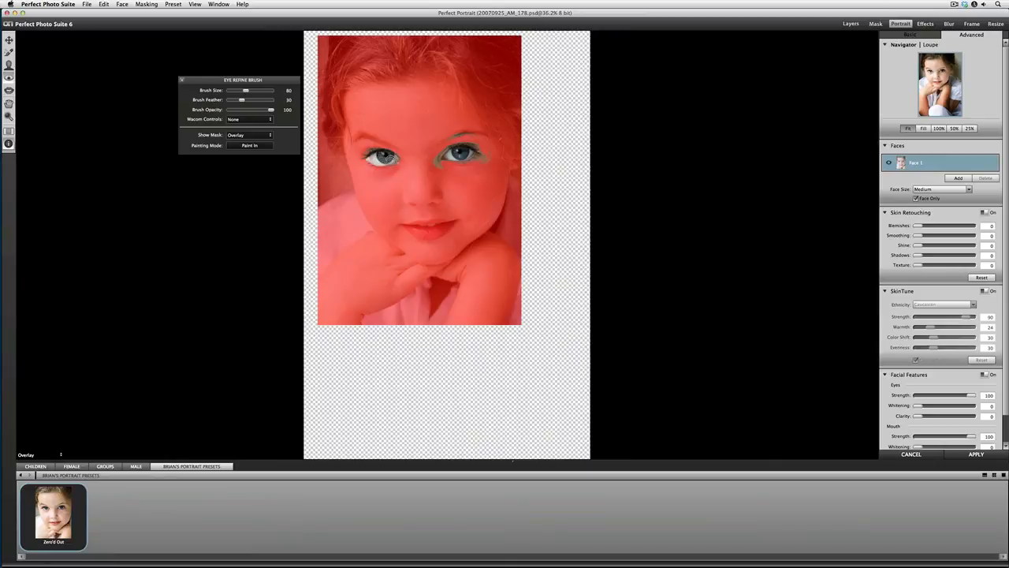
click(249, 145)
mouse_move(499, 160)
mouse_down()
mouse_move(483, 157)
mouse_move(489, 145)
mouse_up()
click(229, 134)
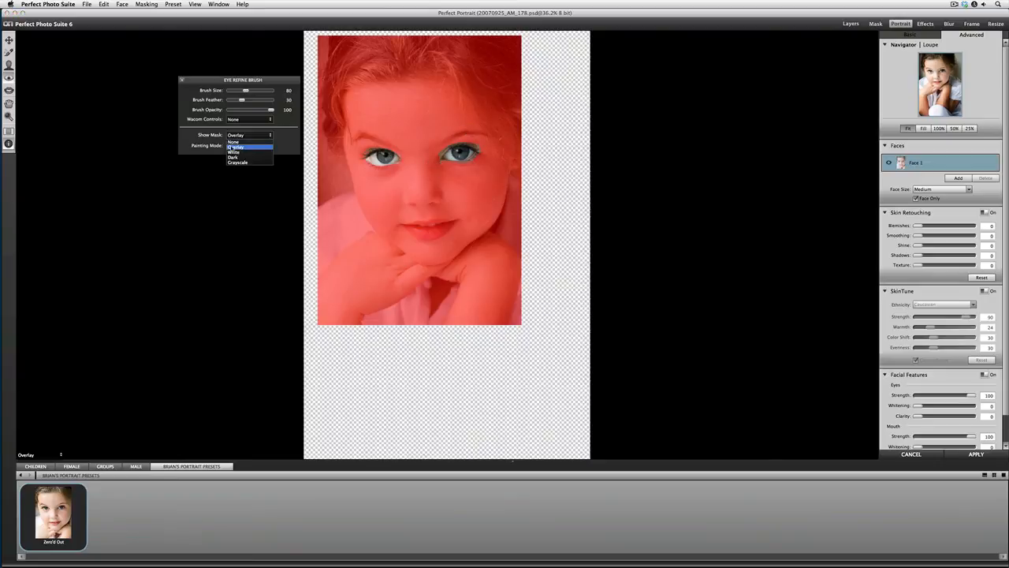
click(233, 147)
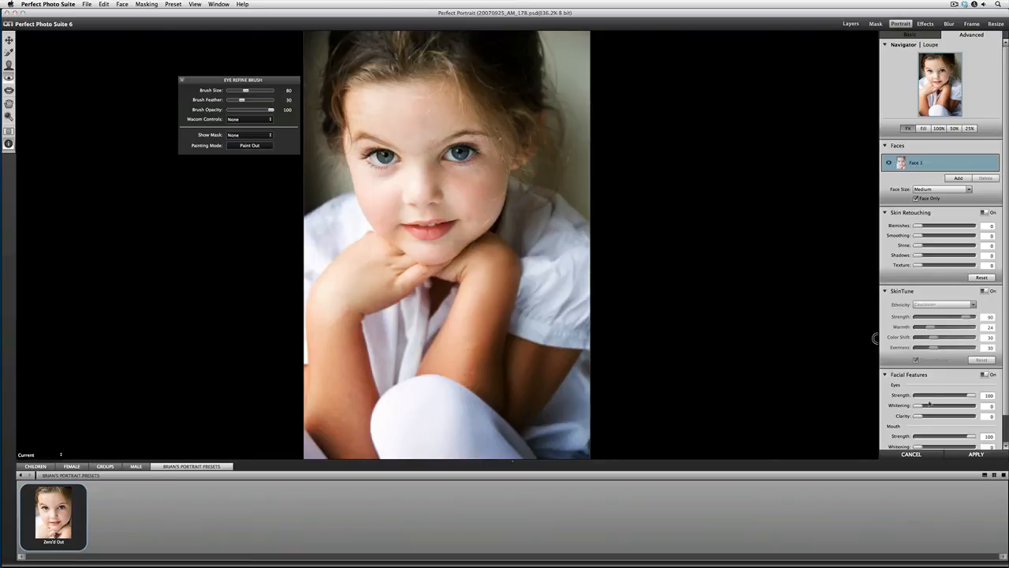
Step: Raise the eye Whitening and Clarity and the skin Smoothing slightly, and apply the portrait retouching
mouse_move(918, 408)
mouse_down()
mouse_move(937, 406)
mouse_move(936, 416)
mouse_up()
drag(917, 235, 927, 235)
click(972, 455)
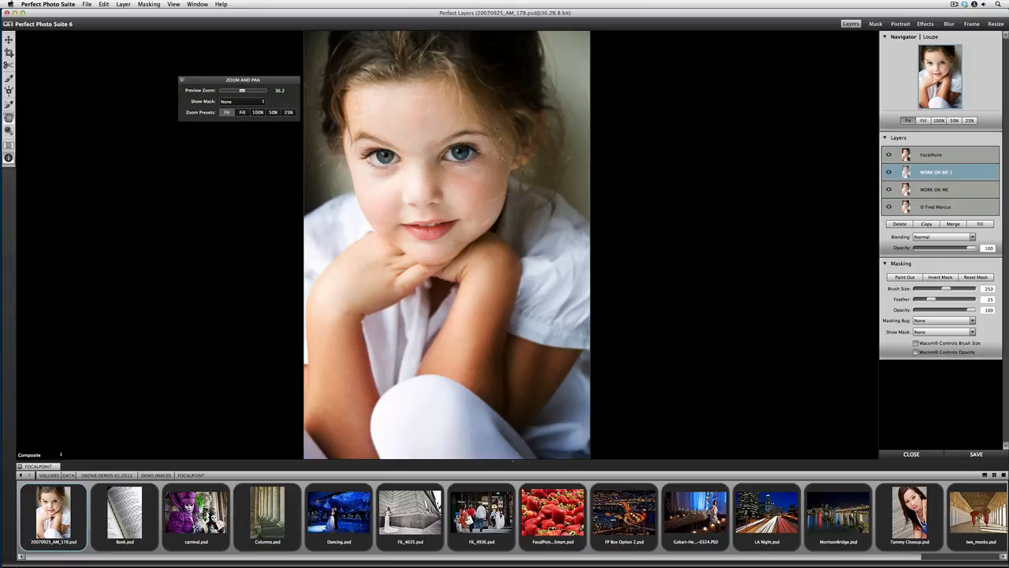
Step: Select the FocalPoint layer and try adjusting its opacity, leaving it at 100
key(super+Tab)
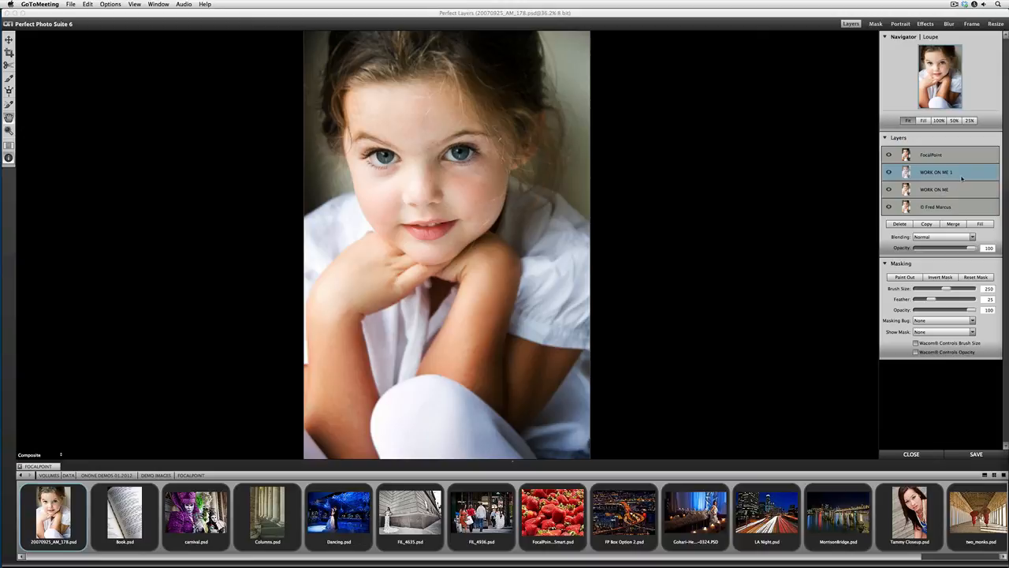
click(945, 155)
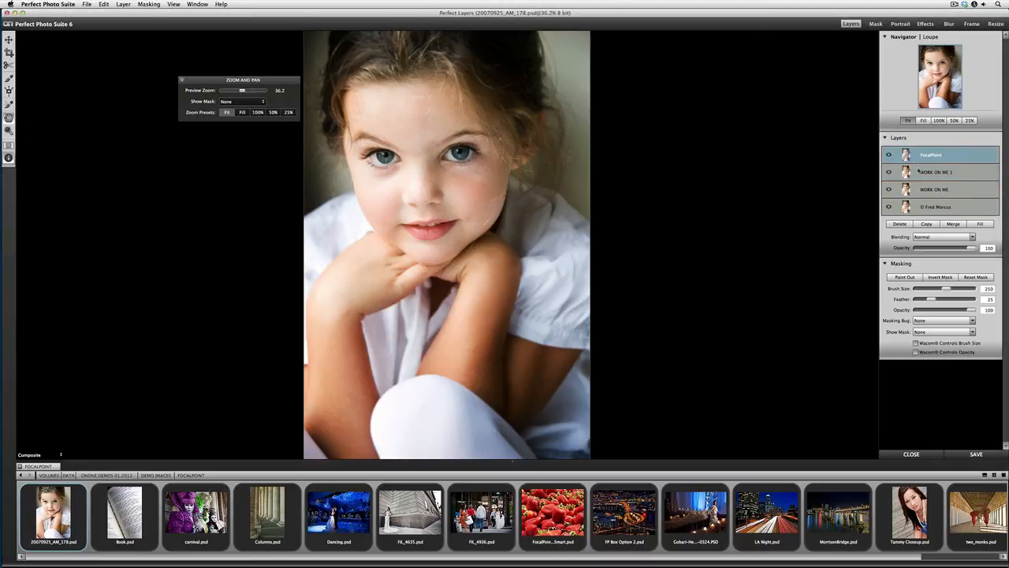
mouse_move(970, 249)
mouse_down()
mouse_move(946, 251)
mouse_move(972, 250)
mouse_up()
Step: Open carnival.psd from the FocalPoint demo images as a new image
click(189, 528)
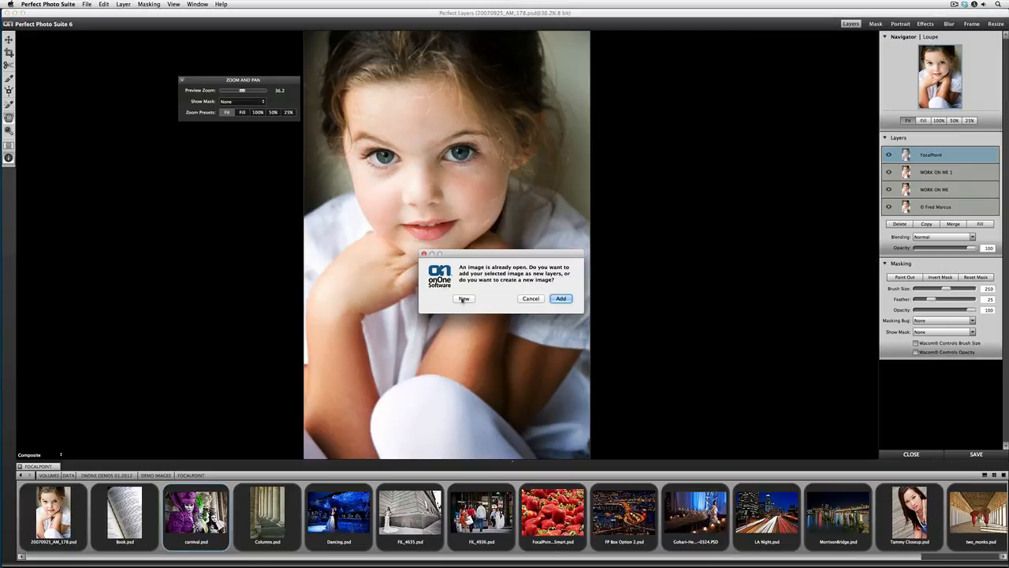
click(463, 299)
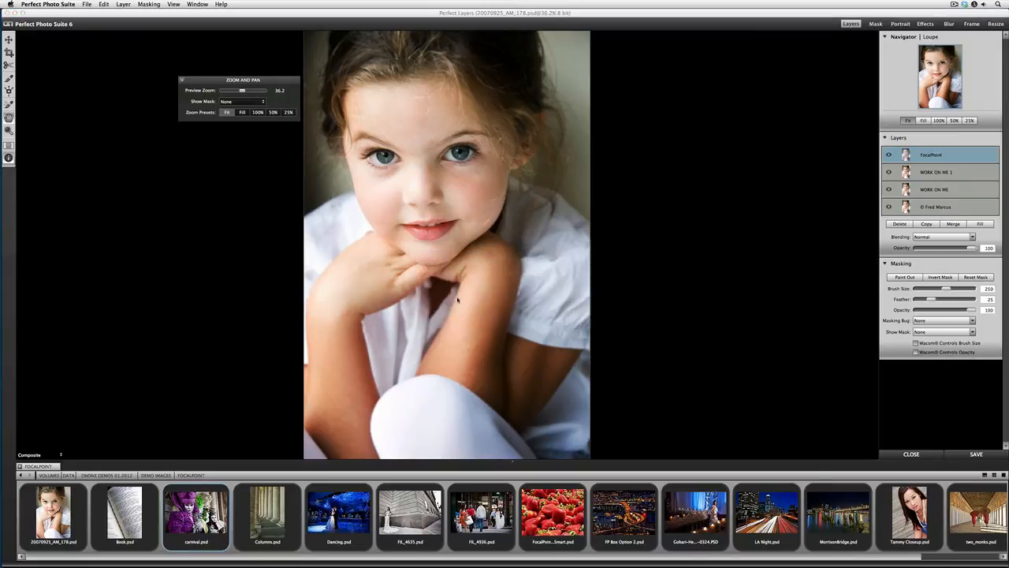
Step: Open the Work on Me layer of carnival.psd in FocalPoint and reset all the blur settings to their defaults
click(473, 303)
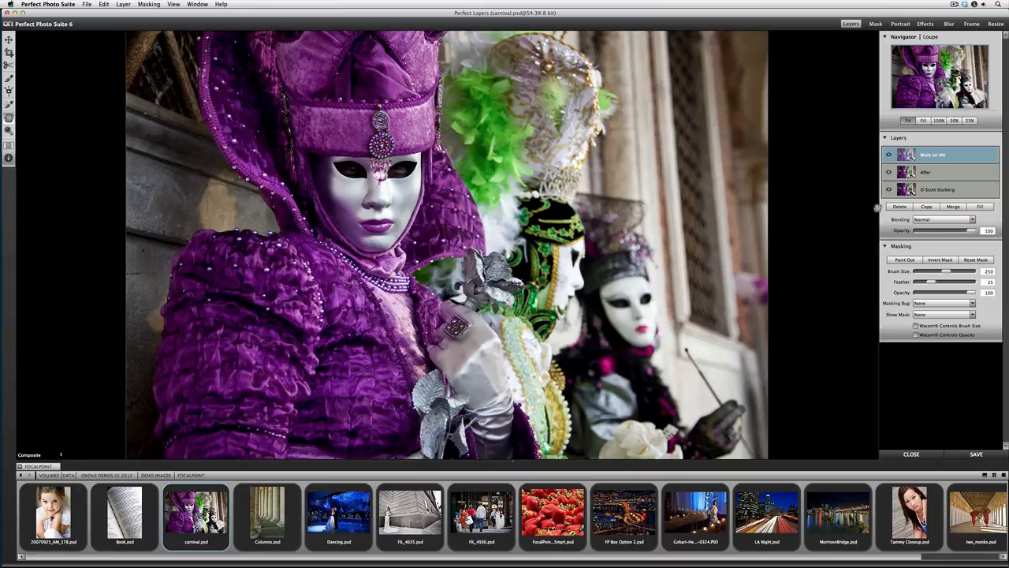
click(949, 24)
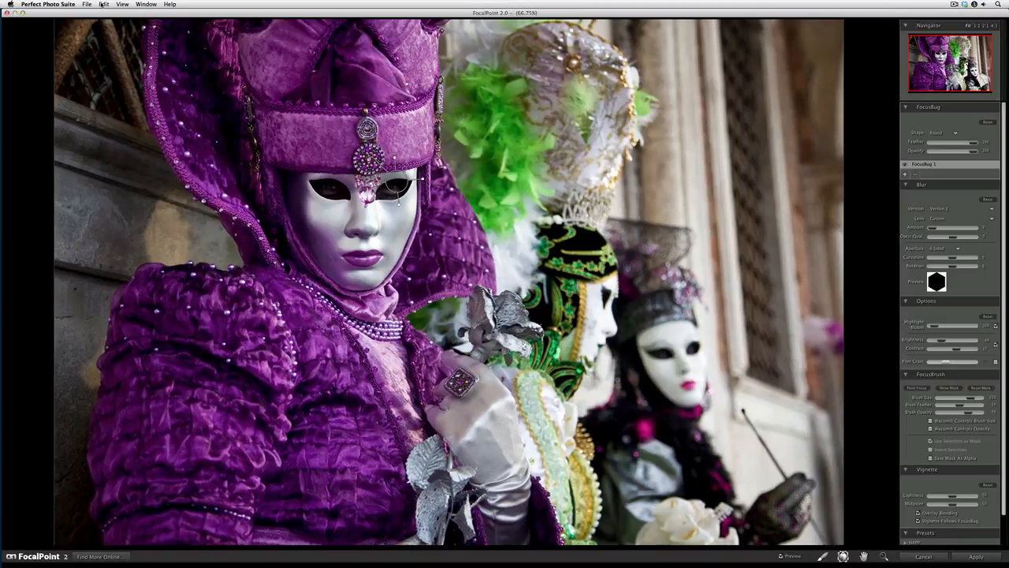
click(104, 4)
click(125, 52)
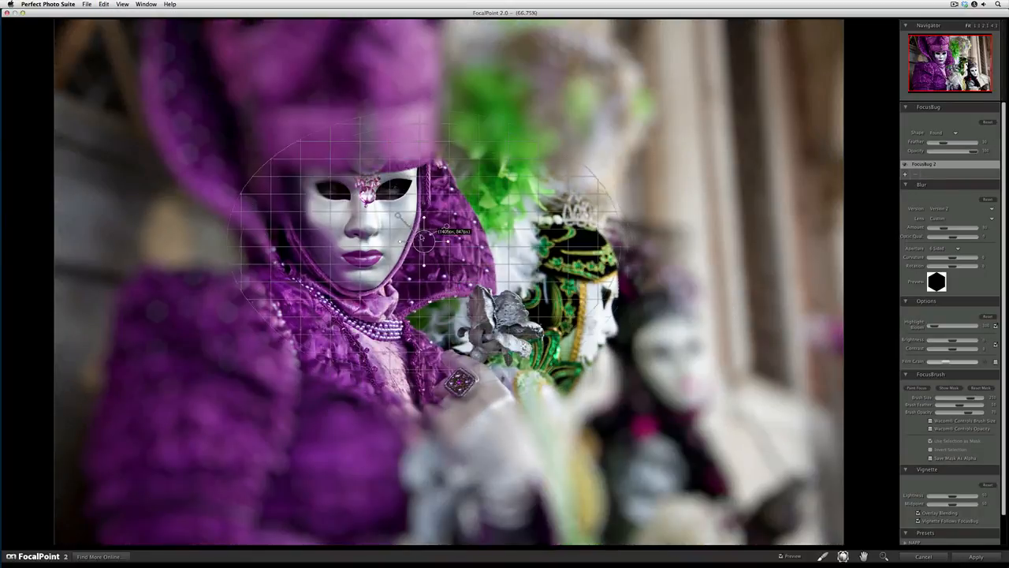
Step: Center the round FocusBug on the purple figure's mask, shrink it to the face, and set its Feather to 100
drag(421, 238, 365, 243)
drag(362, 227, 375, 224)
drag(352, 228, 356, 227)
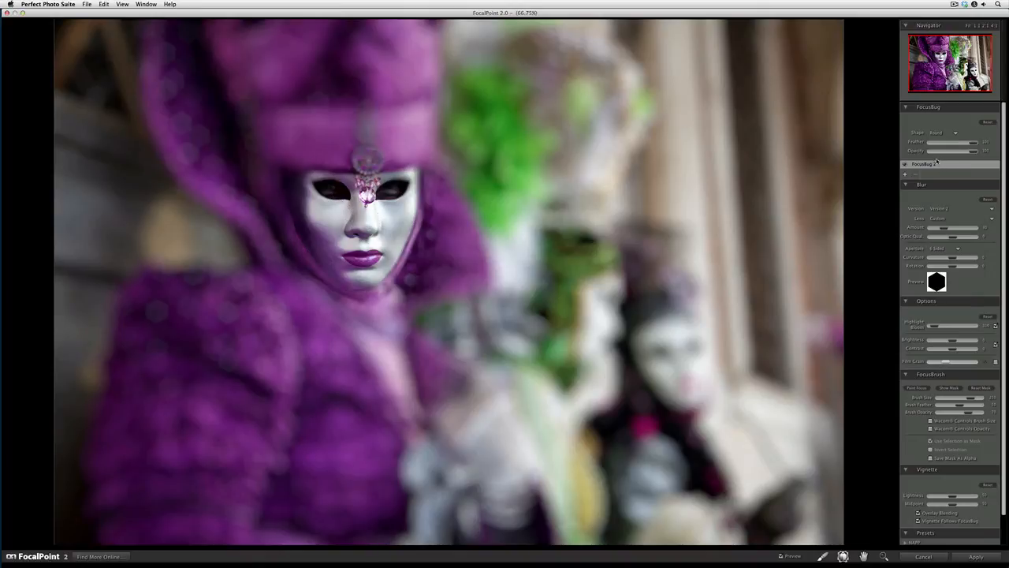
Step: Lower the blur Amount to a very subtle level and compare the image with and without the effect
drag(944, 228, 936, 230)
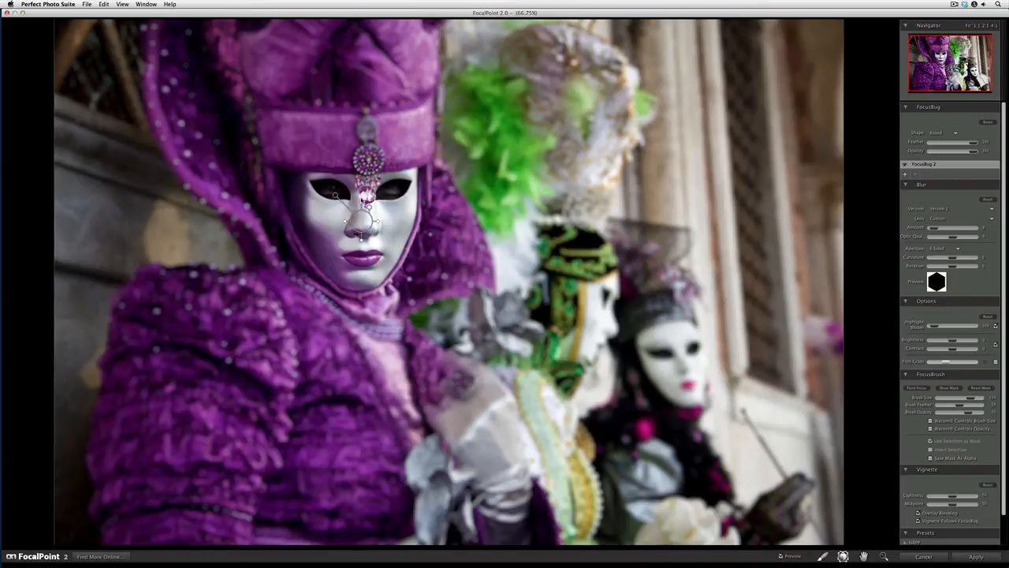
click(983, 229)
key(Tab)
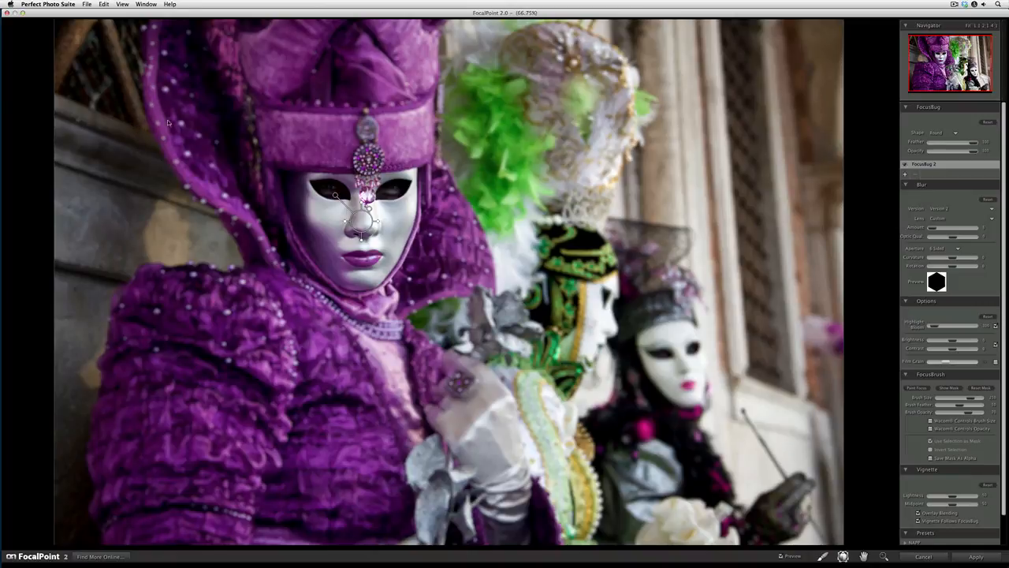
key(super+p)
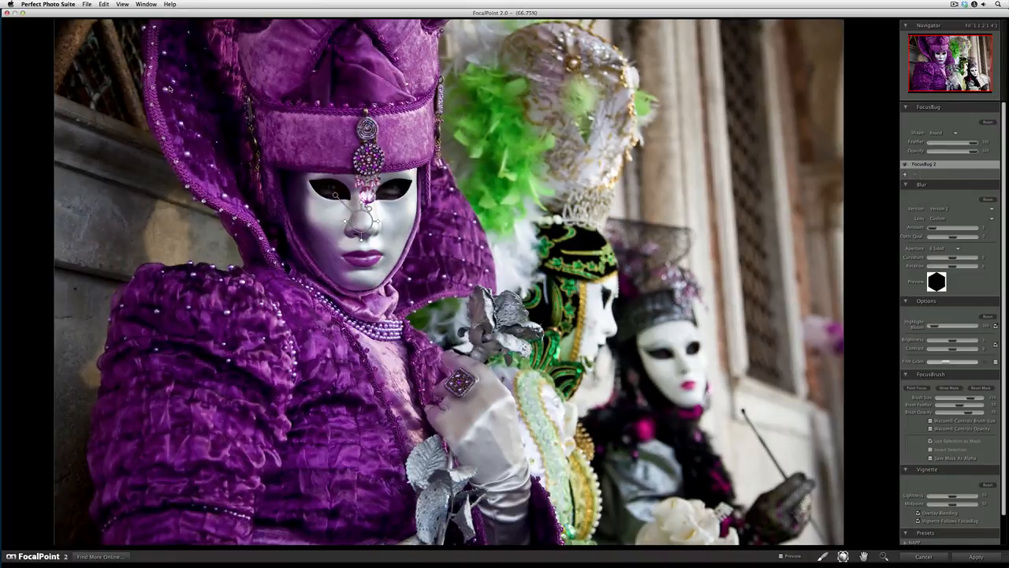
key(super+p)
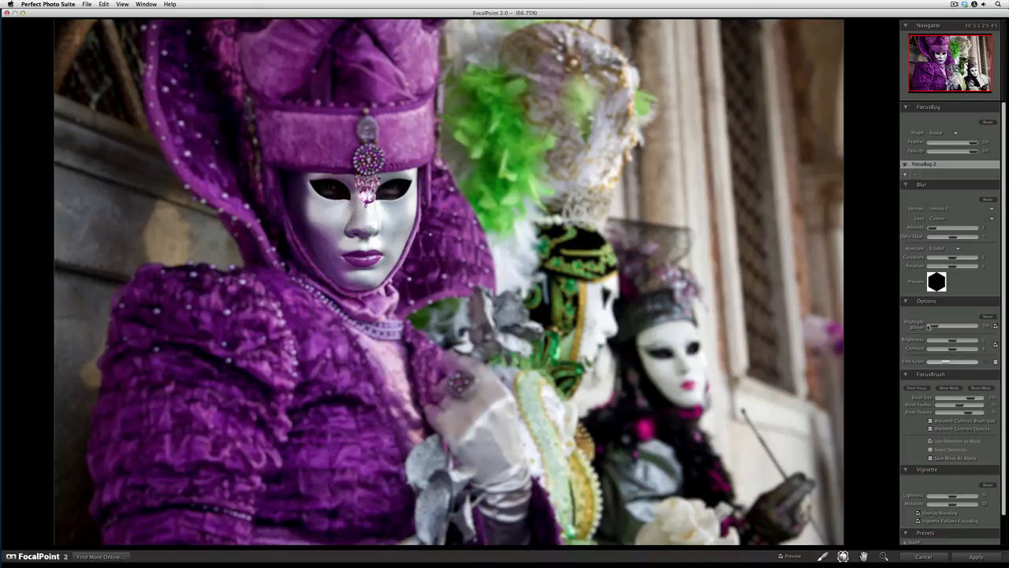
Step: Raise the Highlight Bloom and try aperture Curvature at both extremes down to -100, checking the beaded sleeve at 100% zoom
drag(936, 326, 951, 326)
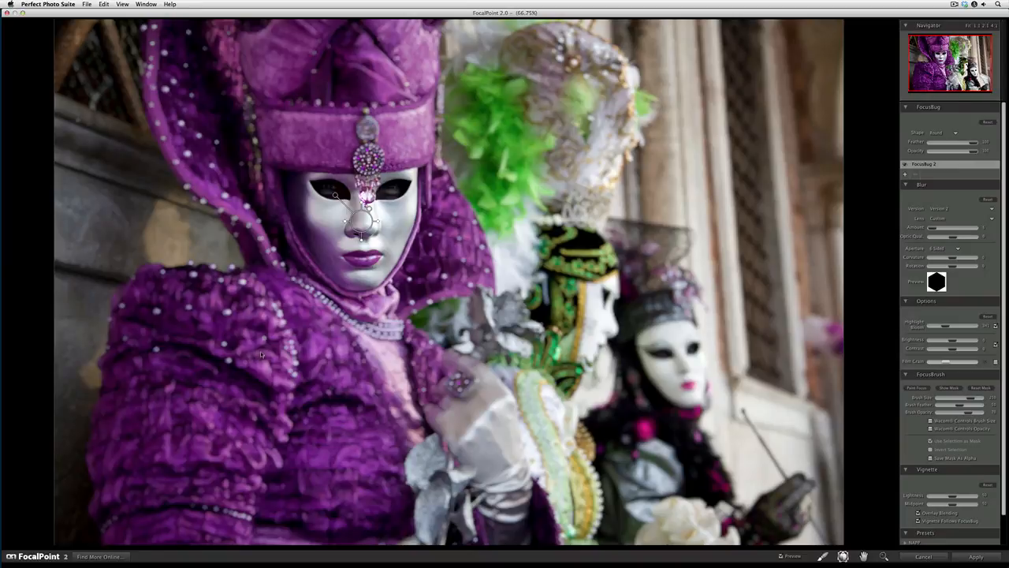
key(super+plus)
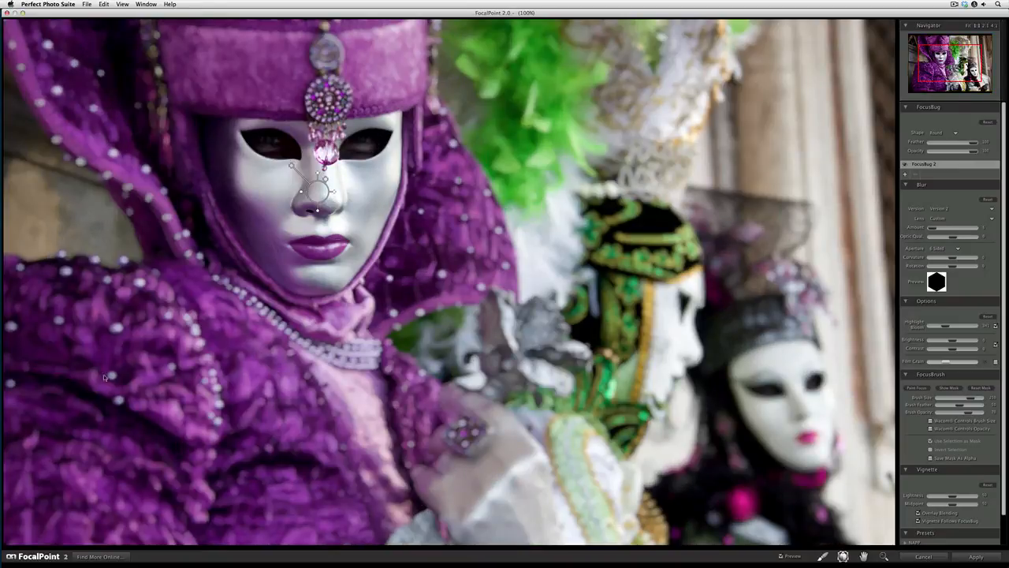
drag(134, 391, 304, 294)
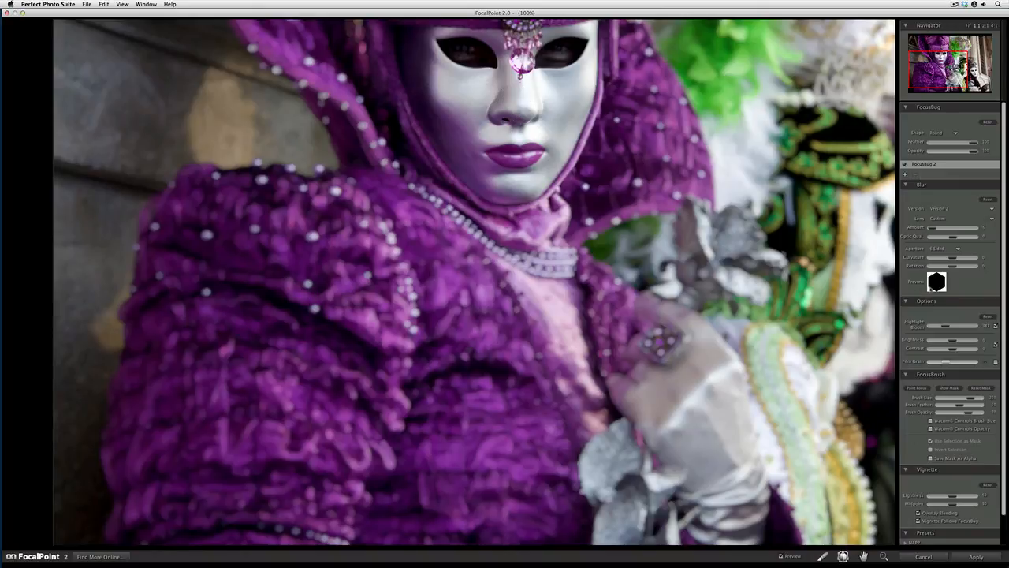
drag(950, 259, 975, 259)
drag(975, 259, 931, 260)
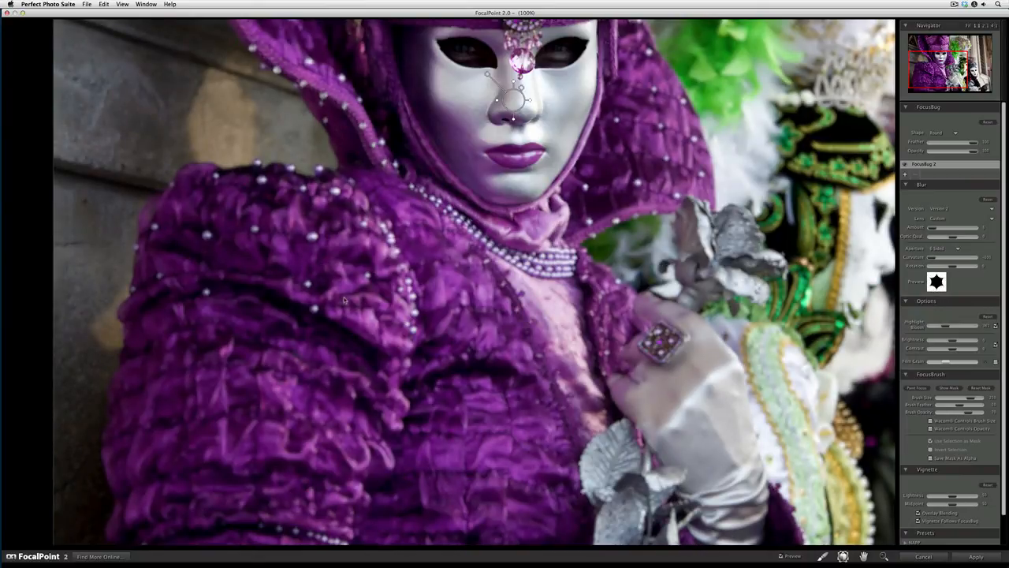
click(956, 325)
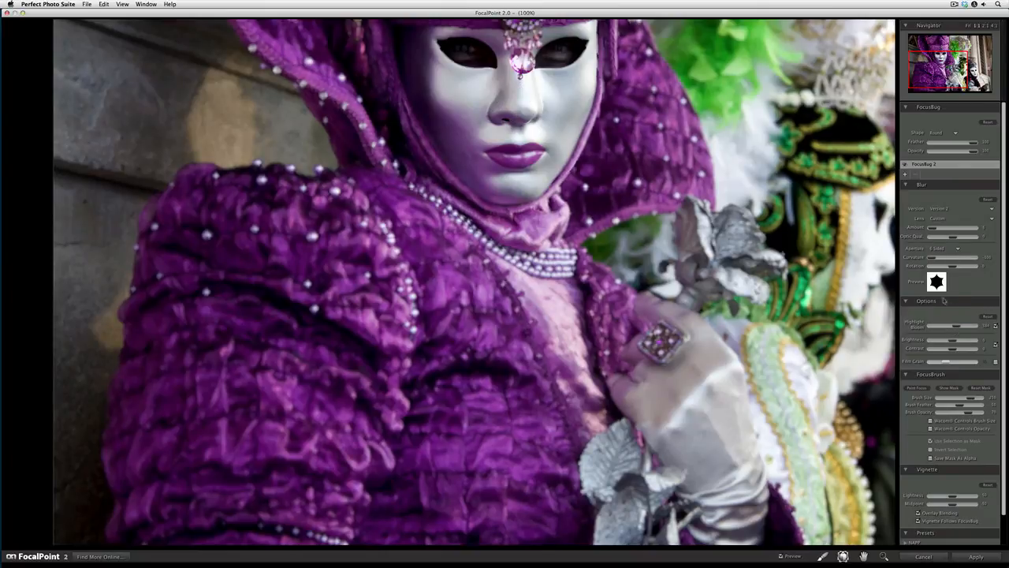
Step: Try a 3 Sided aperture and raise its Curvature slightly to shape the bead highlights as triangles
click(935, 249)
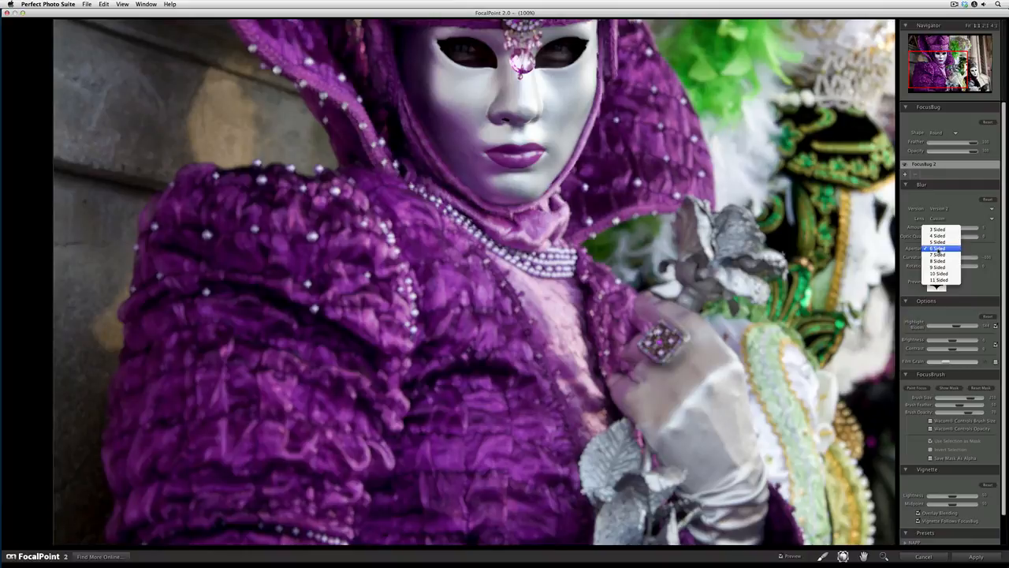
click(938, 229)
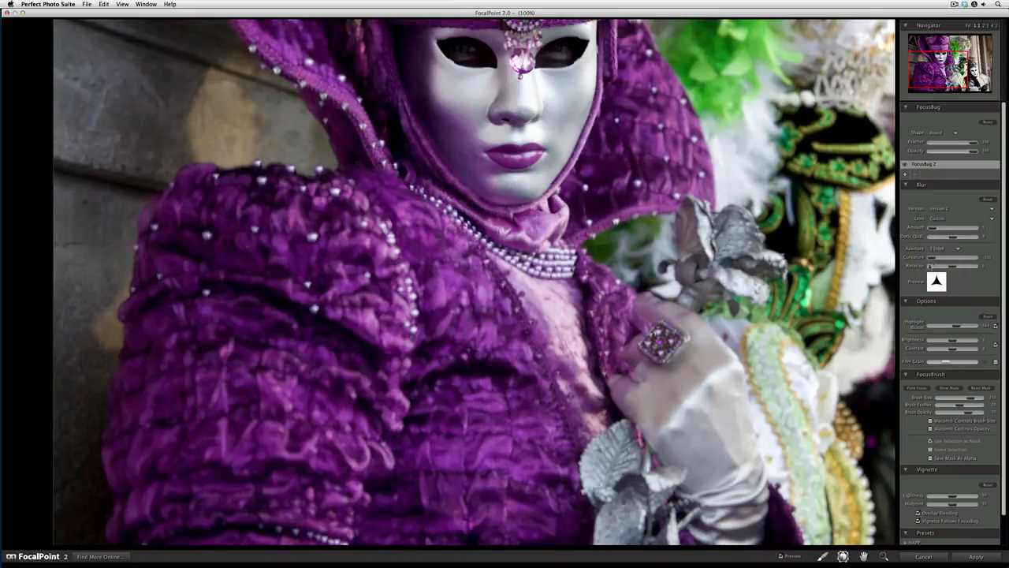
click(935, 257)
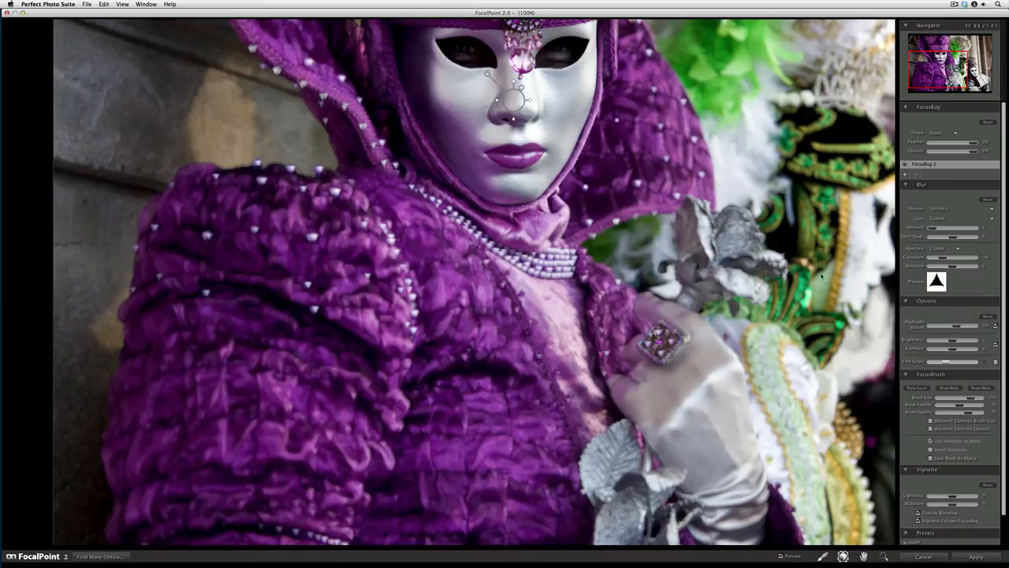
Step: Switch the aperture to 6 Sided with Curvature at 100 for round highlights, and lower the Highlight Bloom
click(938, 248)
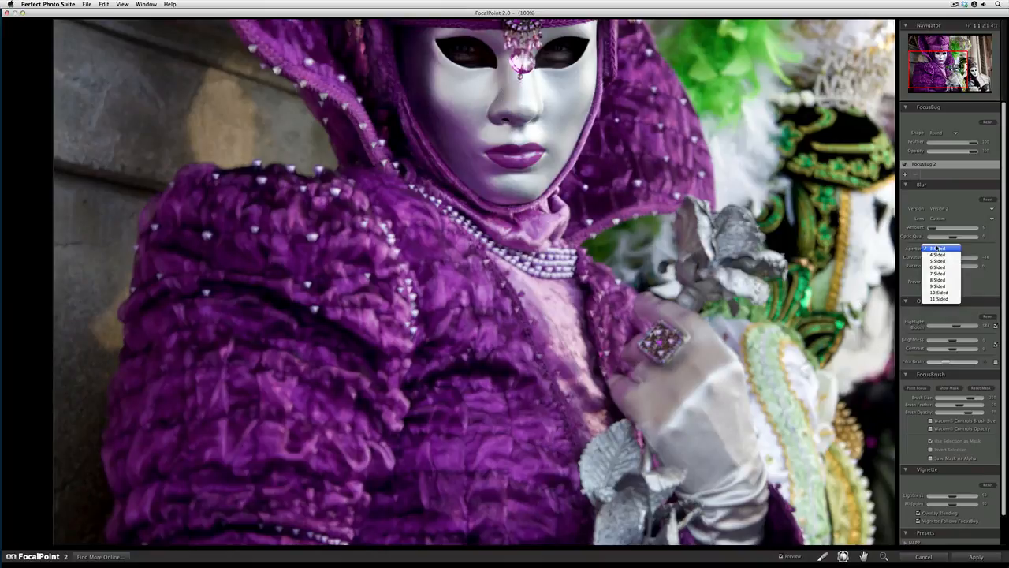
click(955, 273)
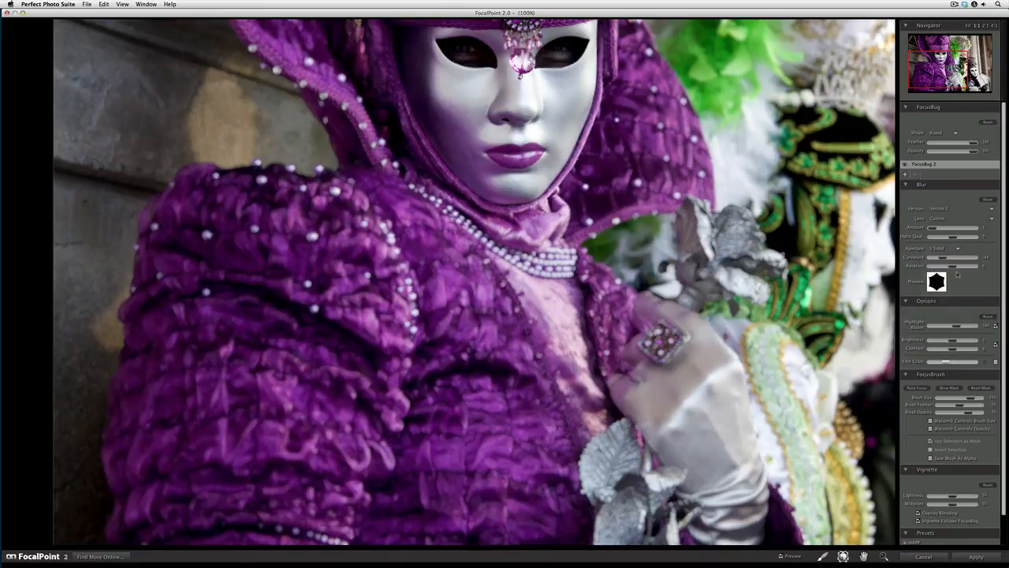
drag(945, 258, 978, 259)
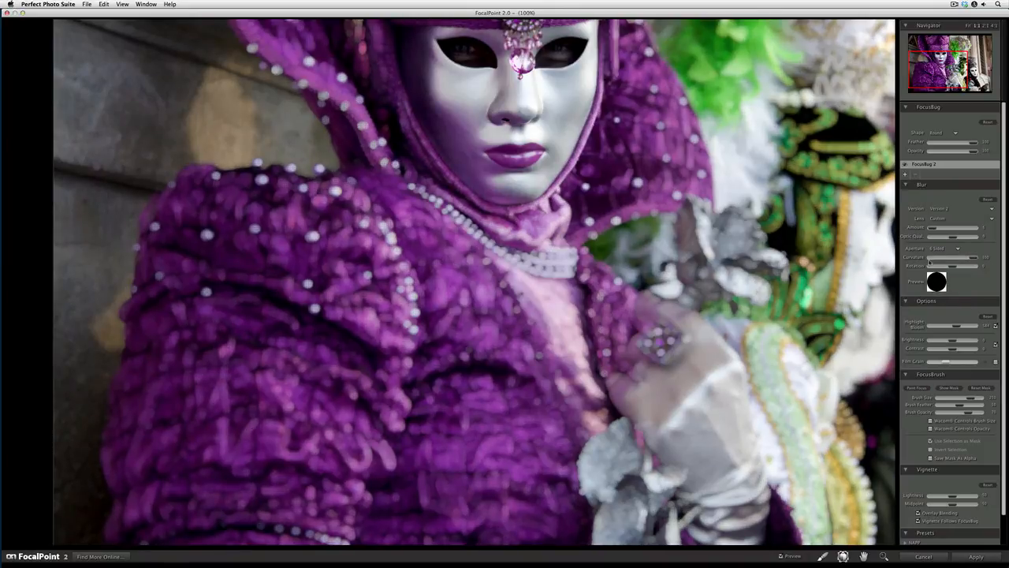
key(super+0)
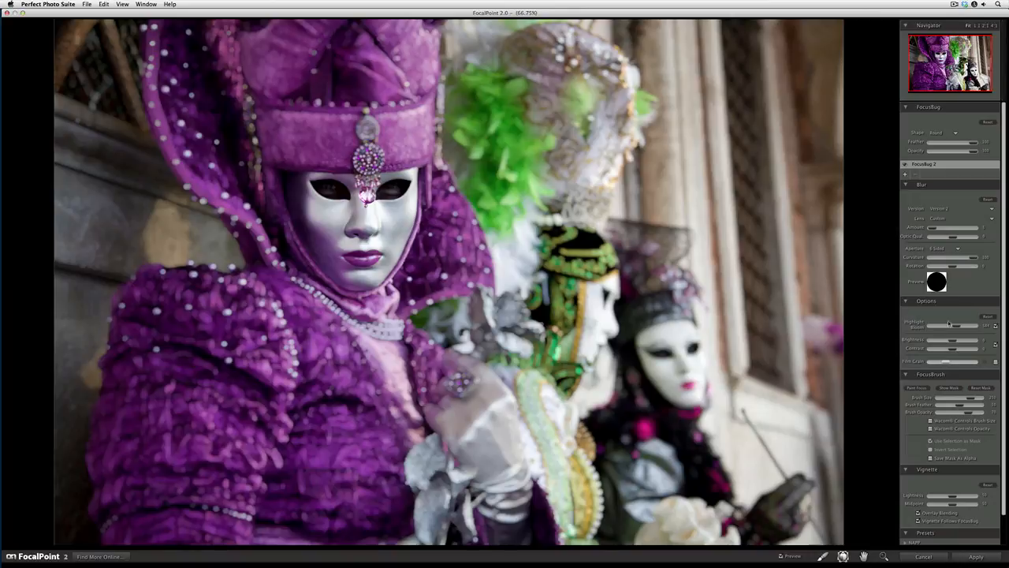
drag(955, 325, 939, 326)
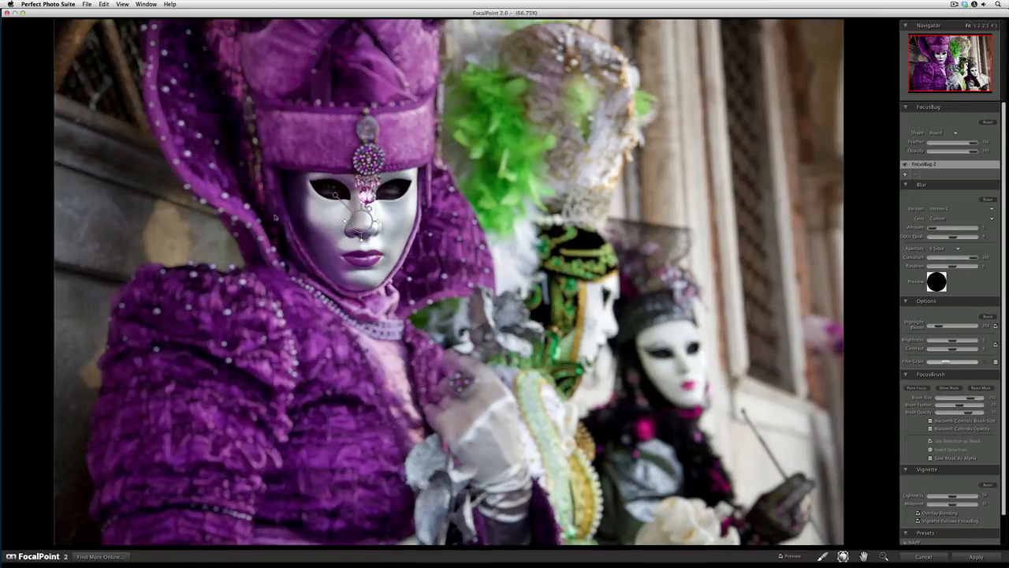
Step: Paint the headpiece pendant back into focus with the FocusBrush, and slightly lower the Brightness of the blurred area
click(822, 556)
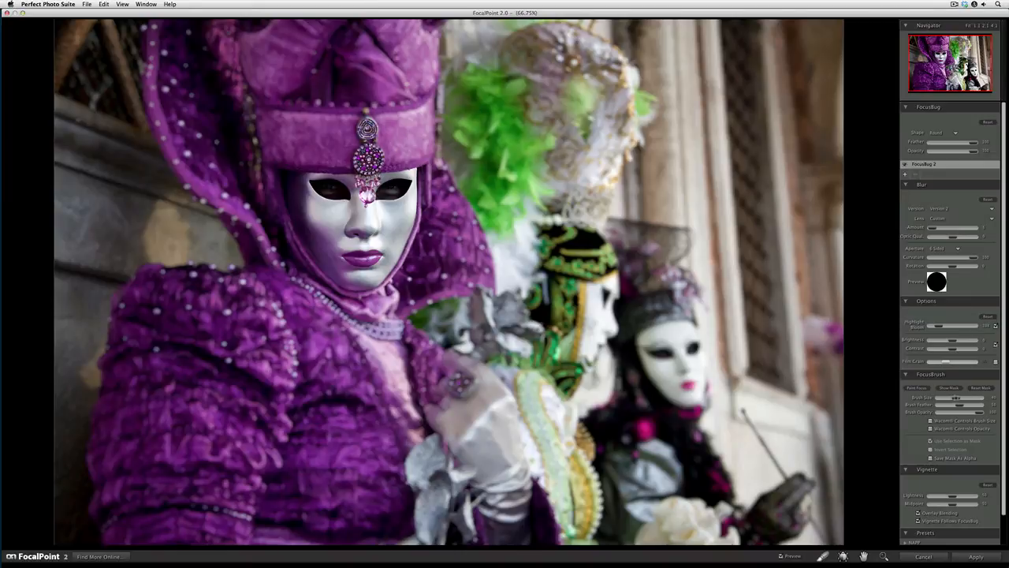
drag(953, 340, 947, 339)
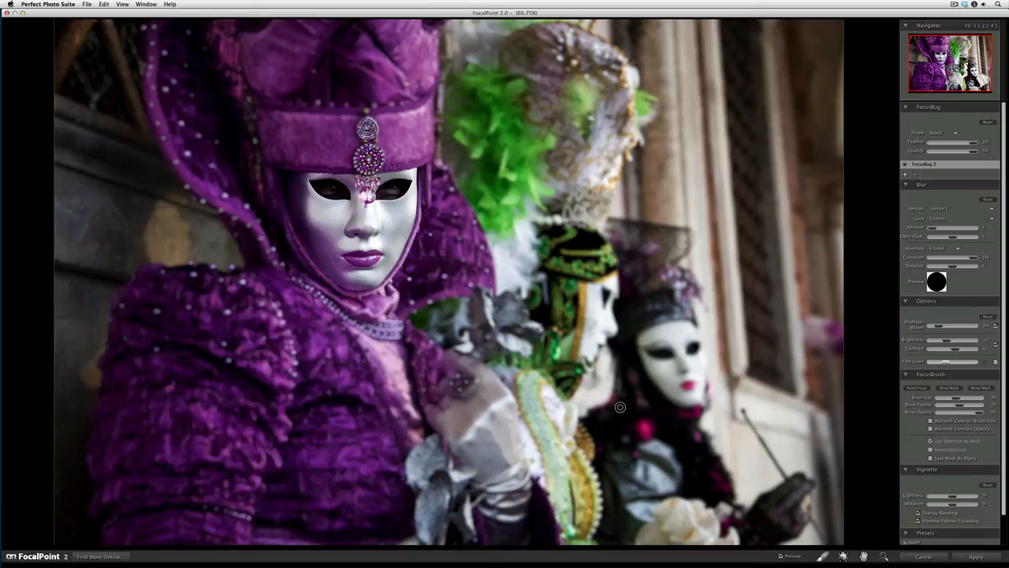
key(super+p)
Step: Try adjusting the vignette Lightness around the mask
scroll(1003, 481, down, 2)
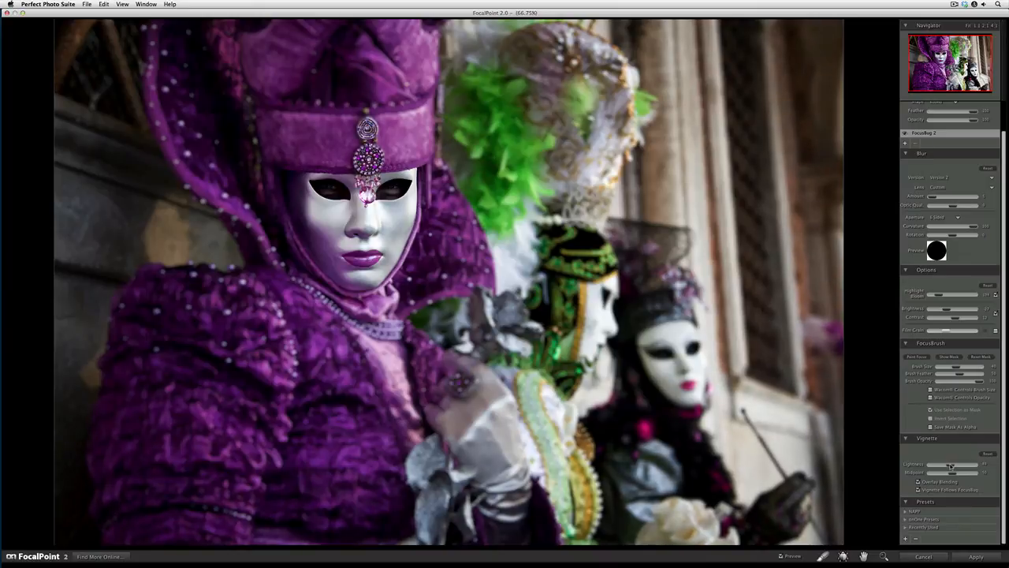
mouse_move(951, 466)
mouse_down()
mouse_move(922, 465)
mouse_move(956, 464)
mouse_up()
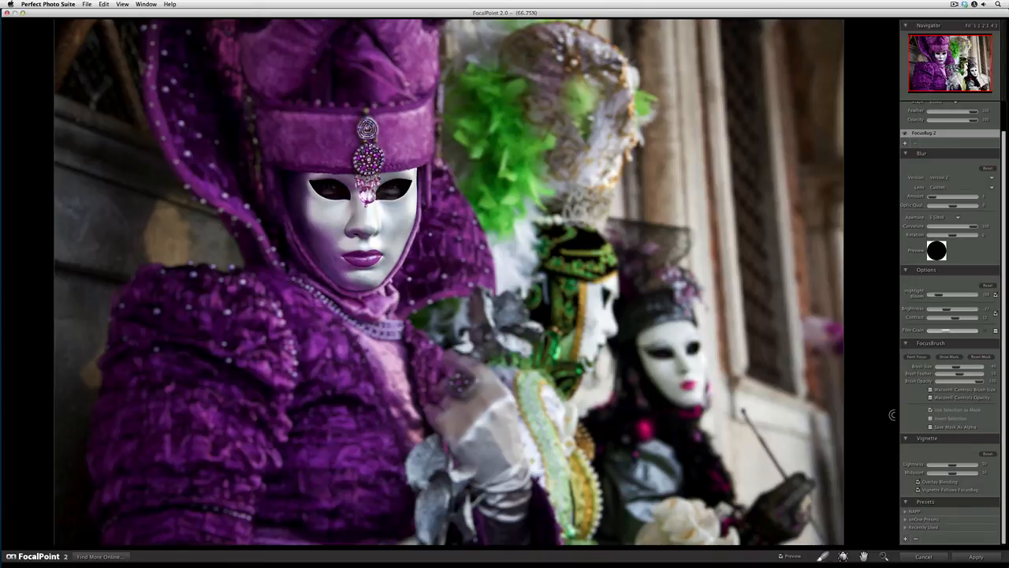
Step: Switch the FocusBrush paint mode, try a reduced-opacity stroke down the headpiece pendant, undo it, and lower the brush opacity
click(913, 357)
drag(966, 383, 949, 385)
drag(368, 125, 364, 147)
key(super+z)
drag(978, 382, 953, 383)
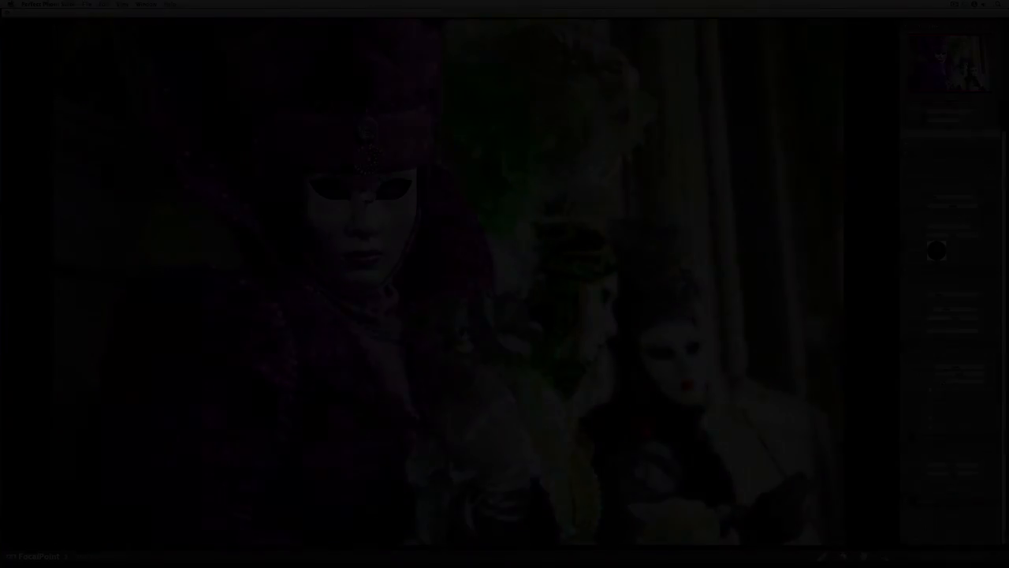